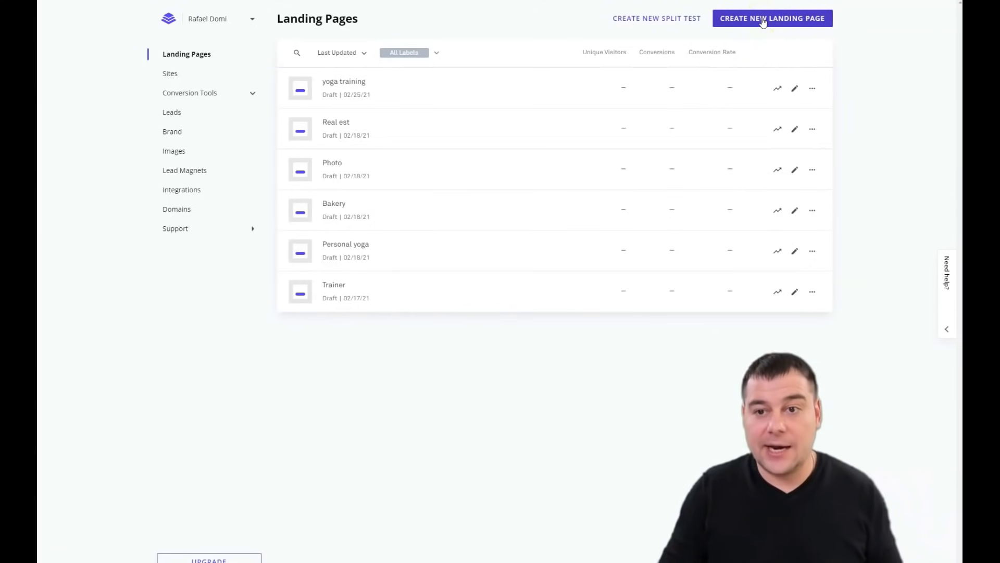
Start a new landing page and browse the template gallery.
{"action": "left_click", "coordinate": [762, 20]}
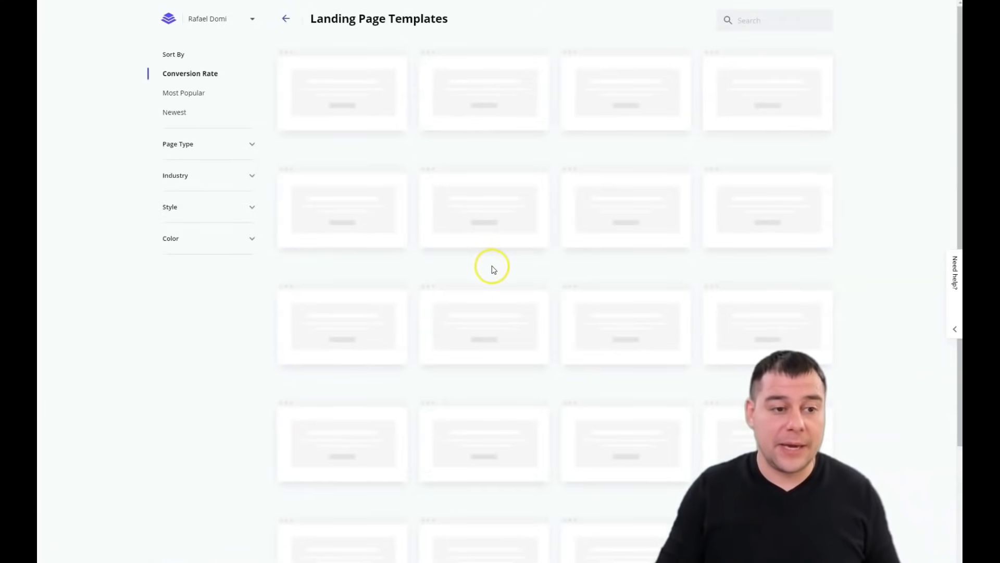
{"action": "mouse_move", "coordinate": [584, 234]}
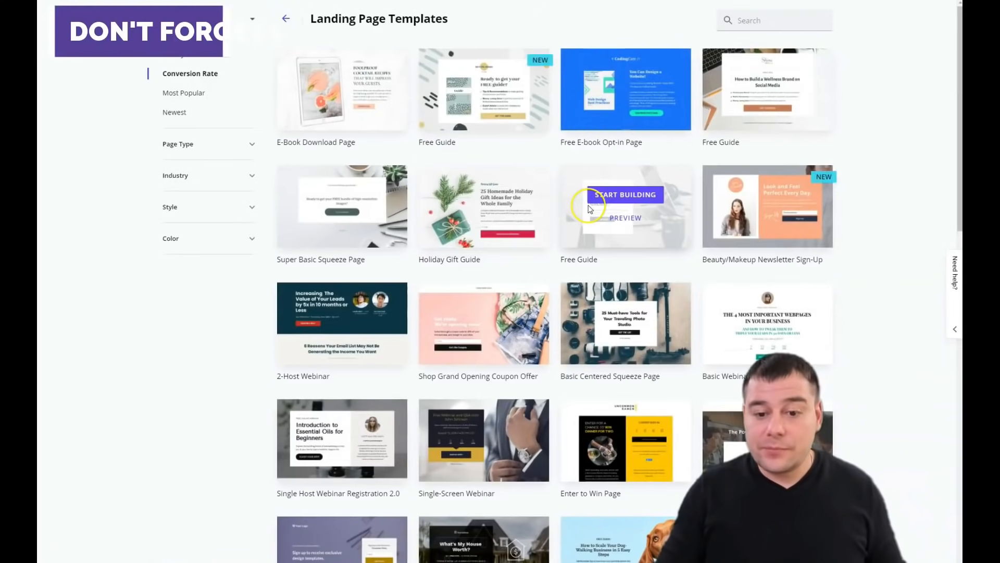
{"action": "scroll", "coordinate": [568, 244], "scroll_direction": "down", "scroll_amount": 7}
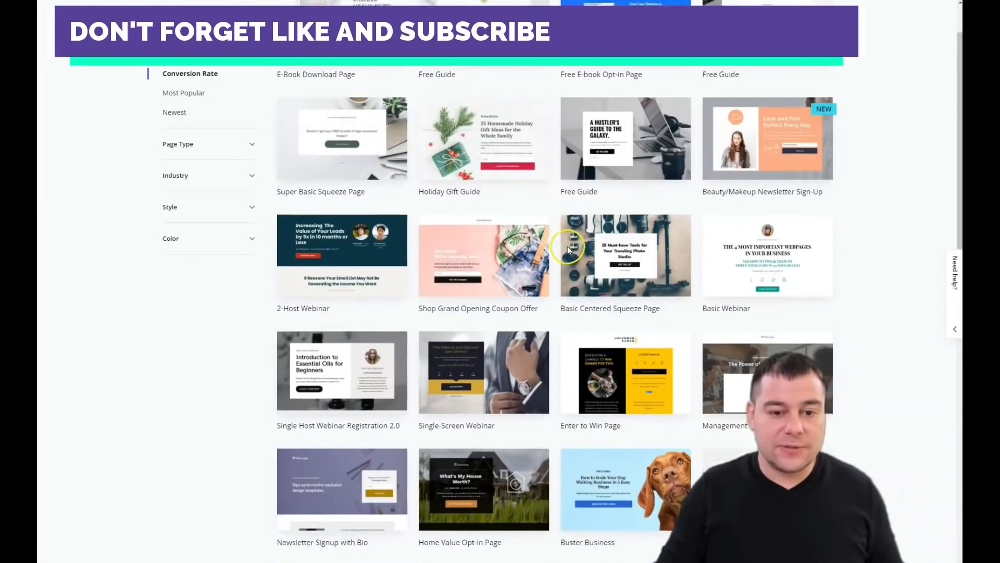
{"action": "scroll", "coordinate": [568, 249], "scroll_direction": "down", "scroll_amount": 15}
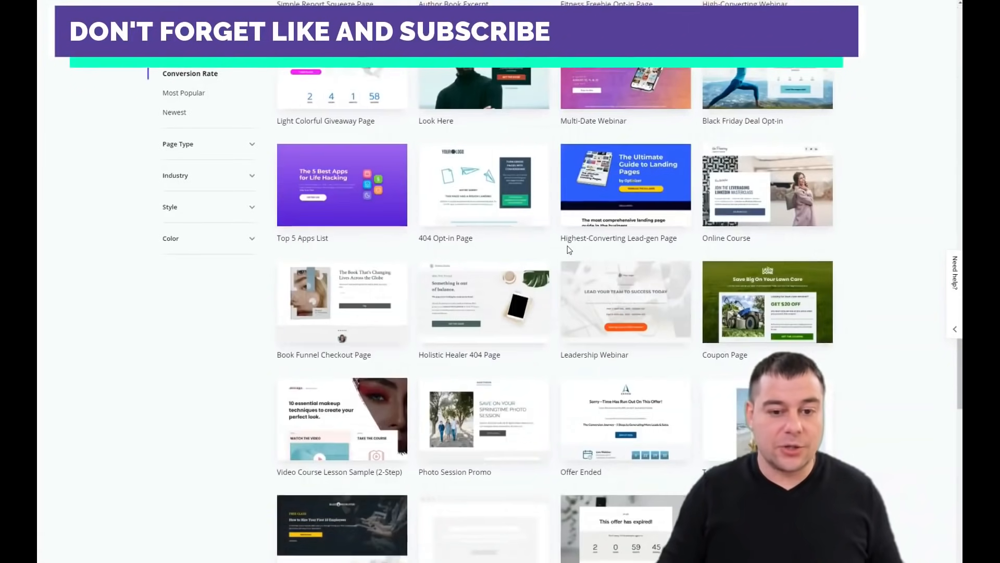
{"action": "scroll", "coordinate": [567, 247], "scroll_direction": "down", "scroll_amount": 9}
{"action": "scroll", "coordinate": [567, 248], "scroll_direction": "up", "scroll_amount": 14}
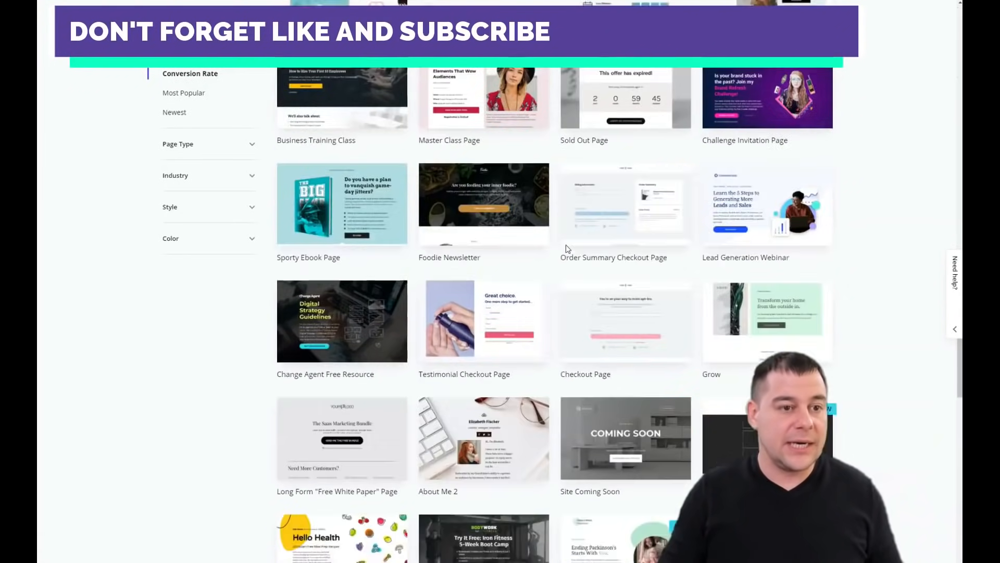
{"action": "scroll", "coordinate": [562, 234], "scroll_direction": "up", "scroll_amount": 15}
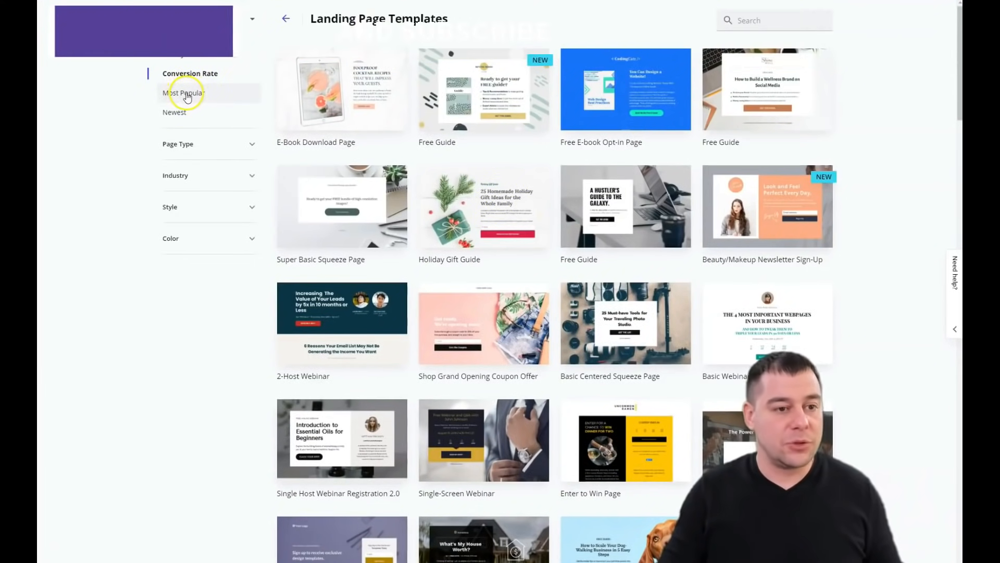
Review the template filter categories for page type, industry, style and color.
{"action": "left_click", "coordinate": [254, 146]}
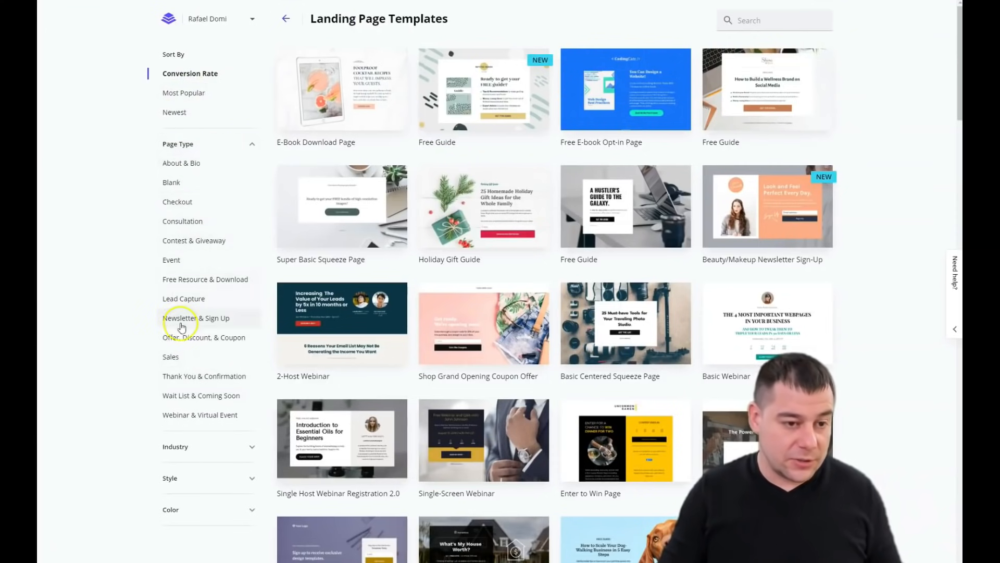
{"action": "left_click", "coordinate": [252, 147]}
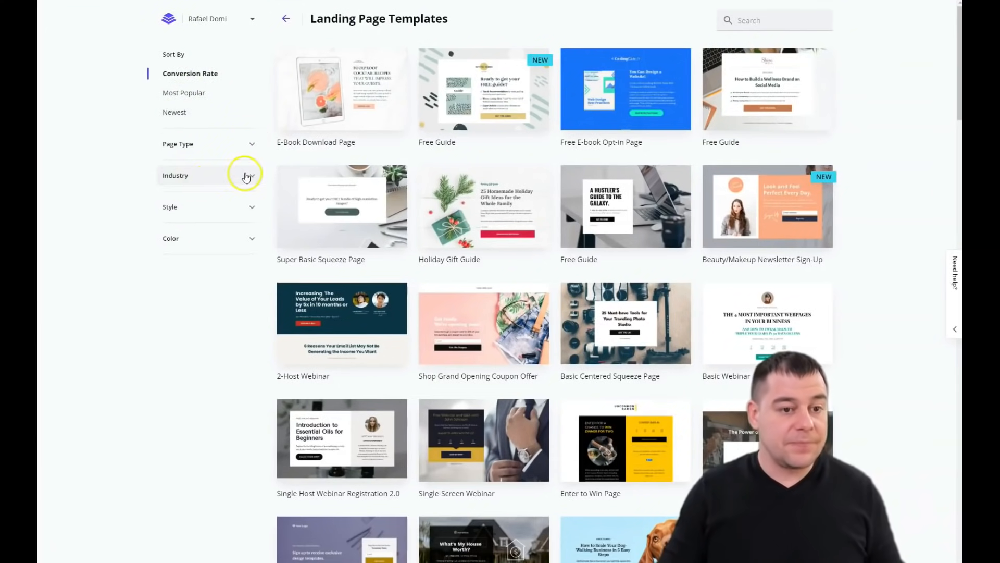
{"action": "left_click", "coordinate": [252, 176]}
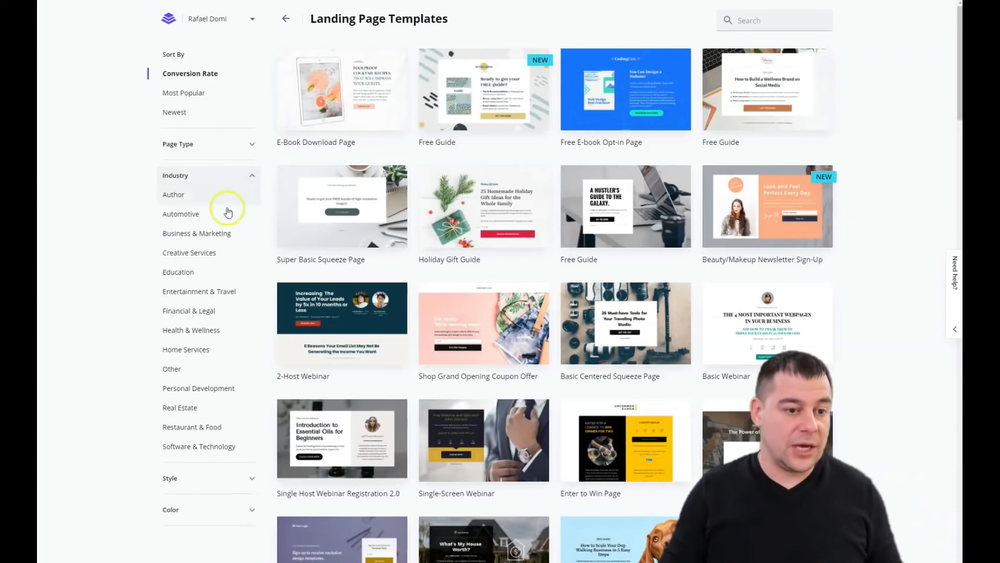
{"action": "left_click", "coordinate": [127, 204]}
{"action": "left_click", "coordinate": [253, 176]}
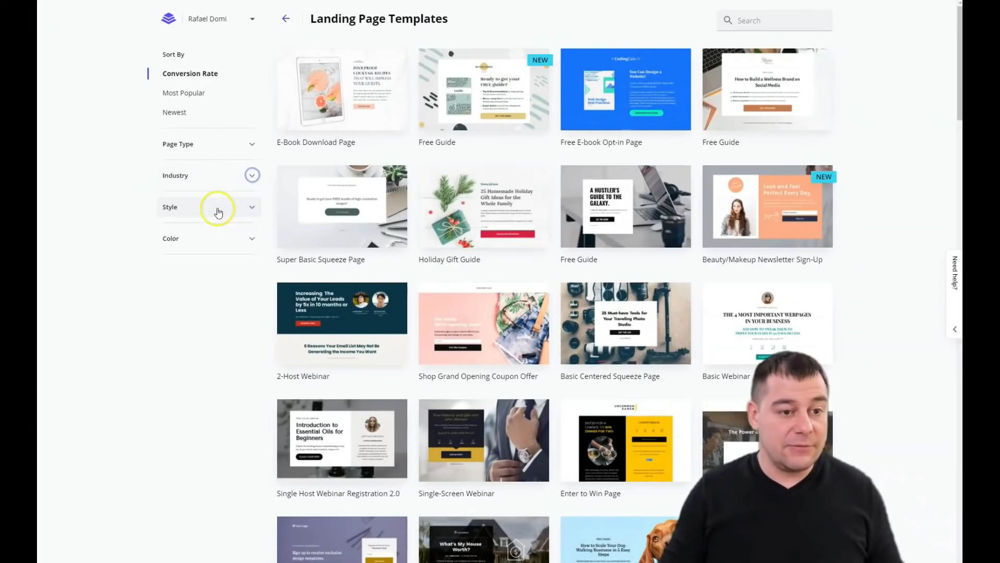
{"action": "left_click", "coordinate": [254, 209]}
{"action": "left_click", "coordinate": [253, 209]}
{"action": "left_click", "coordinate": [253, 239]}
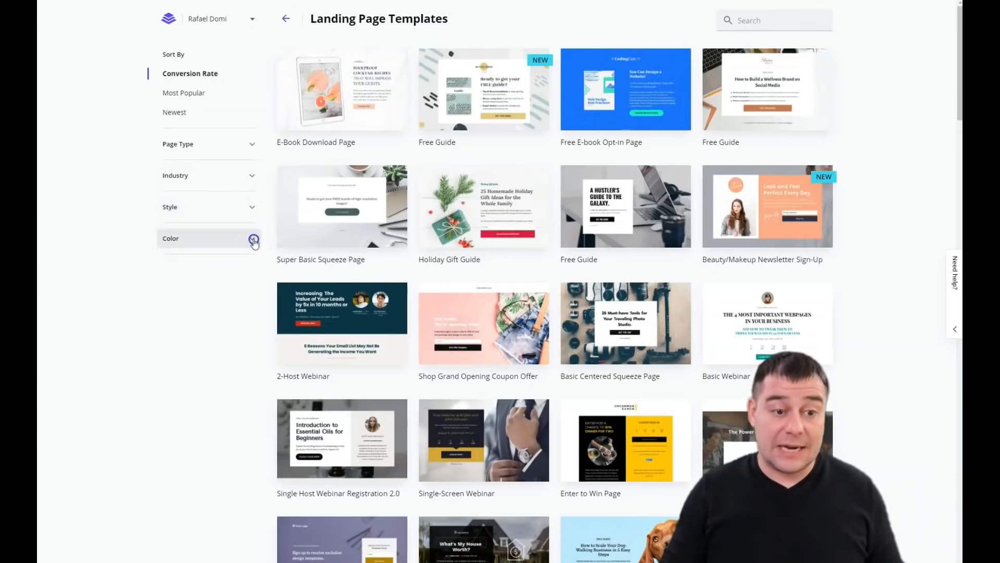
{"action": "left_click", "coordinate": [253, 239]}
Start building from the Fitness Freebie Opt-in Page template and name the page "get fit".
{"action": "mouse_move", "coordinate": [596, 250]}
{"action": "scroll", "coordinate": [582, 248], "scroll_direction": "down", "scroll_amount": 5}
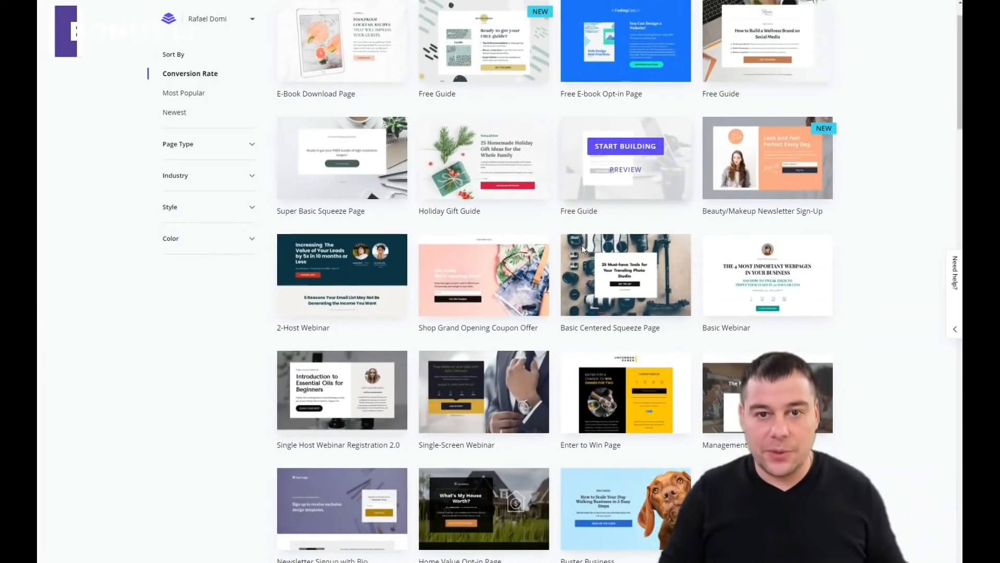
{"action": "scroll", "coordinate": [582, 245], "scroll_direction": "down", "scroll_amount": 5}
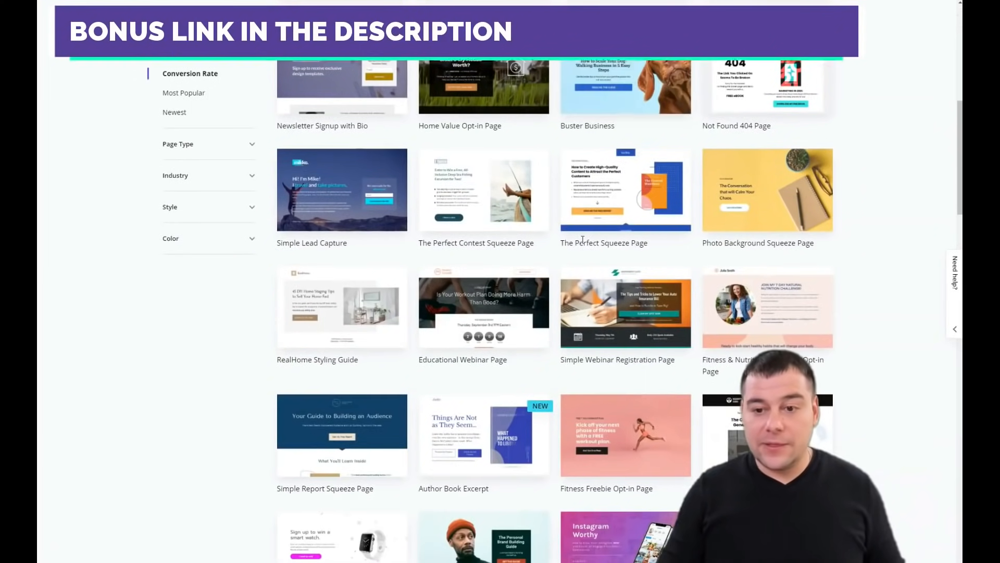
{"action": "scroll", "coordinate": [713, 216], "scroll_direction": "down", "scroll_amount": 2}
{"action": "mouse_move", "coordinate": [713, 216]}
{"action": "mouse_move", "coordinate": [636, 254]}
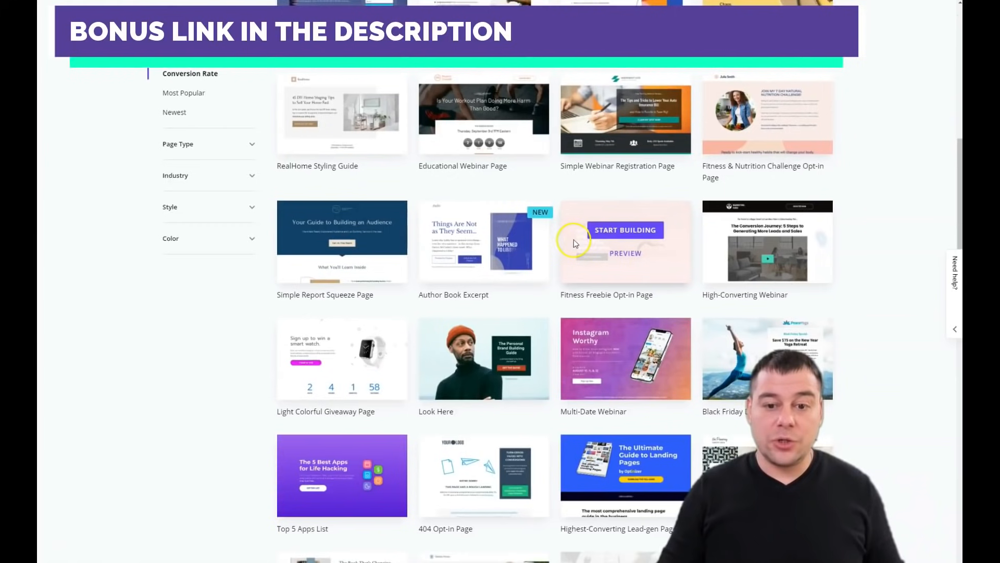
{"action": "left_click", "coordinate": [636, 254]}
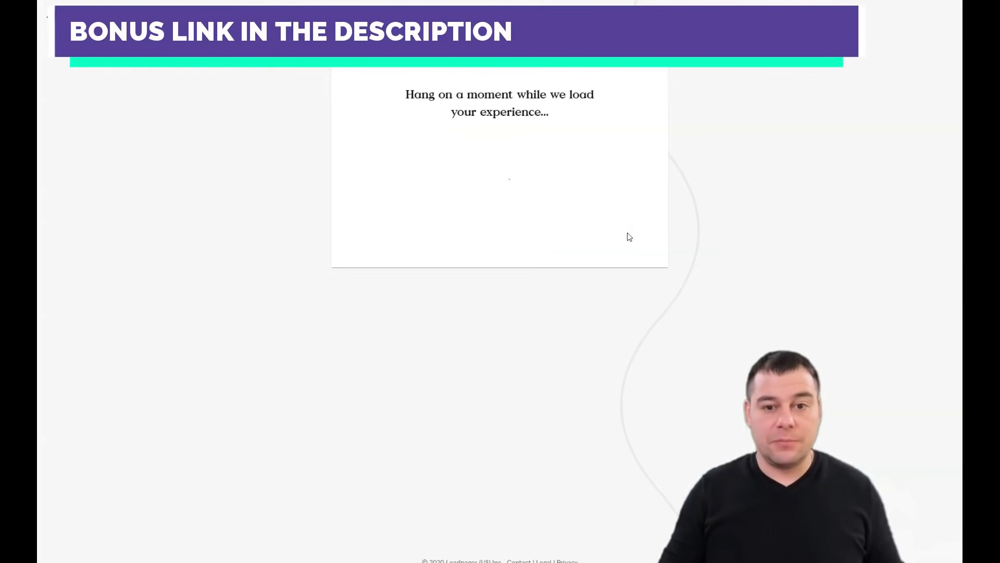
{"action": "left_click", "coordinate": [625, 237]}
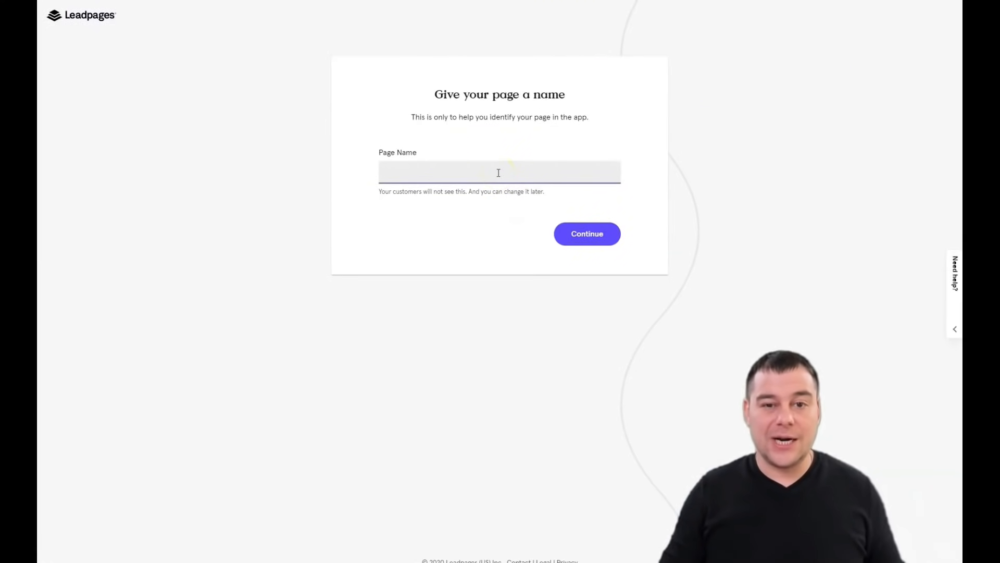
{"action": "type", "text": "get fit"}
{"action": "left_click", "coordinate": [586, 233]}
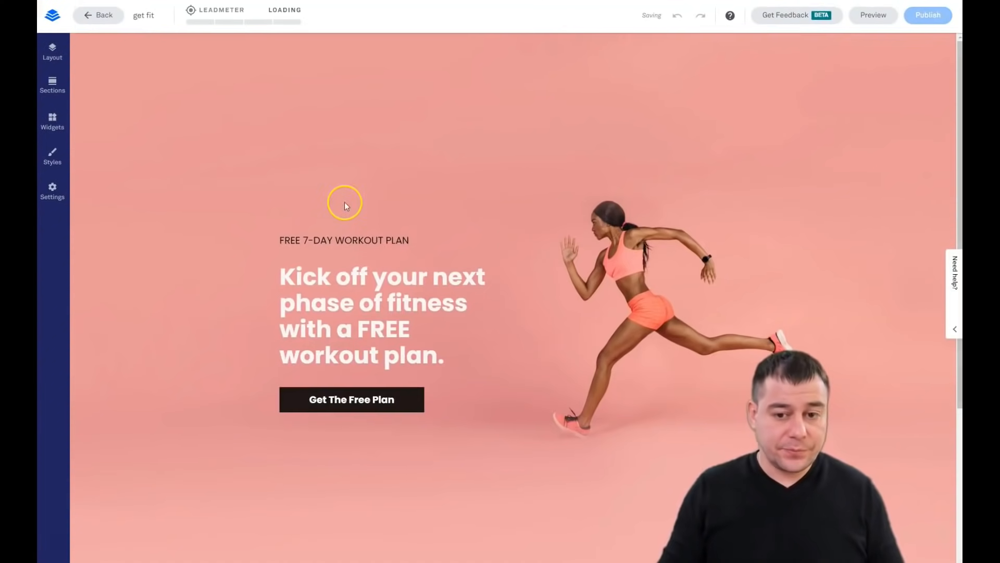
Add an About section with a text block, button and portrait photo below the page's footer.
{"action": "scroll", "coordinate": [461, 239], "scroll_direction": "down", "scroll_amount": 5}
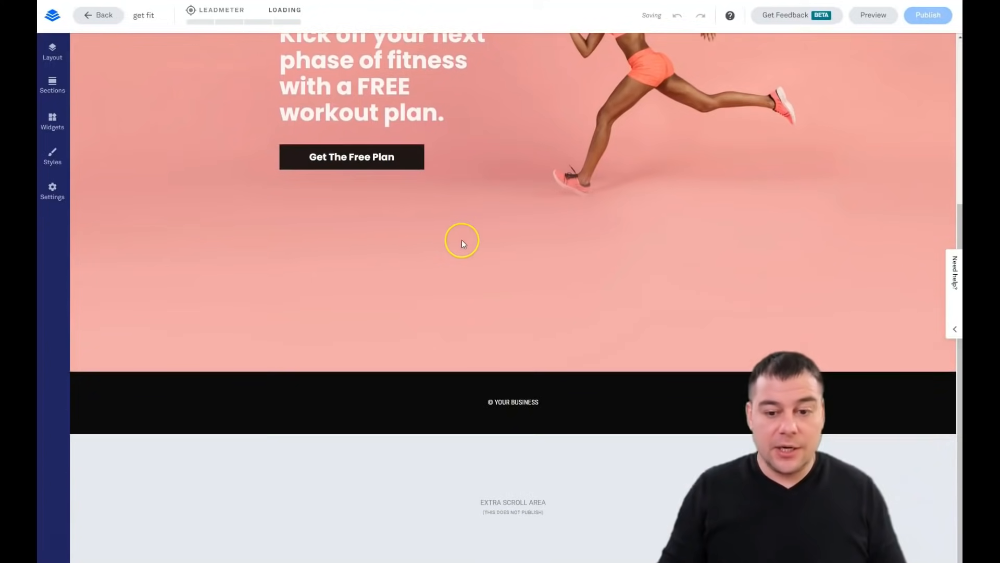
{"action": "scroll", "coordinate": [462, 240], "scroll_direction": "up", "scroll_amount": 5}
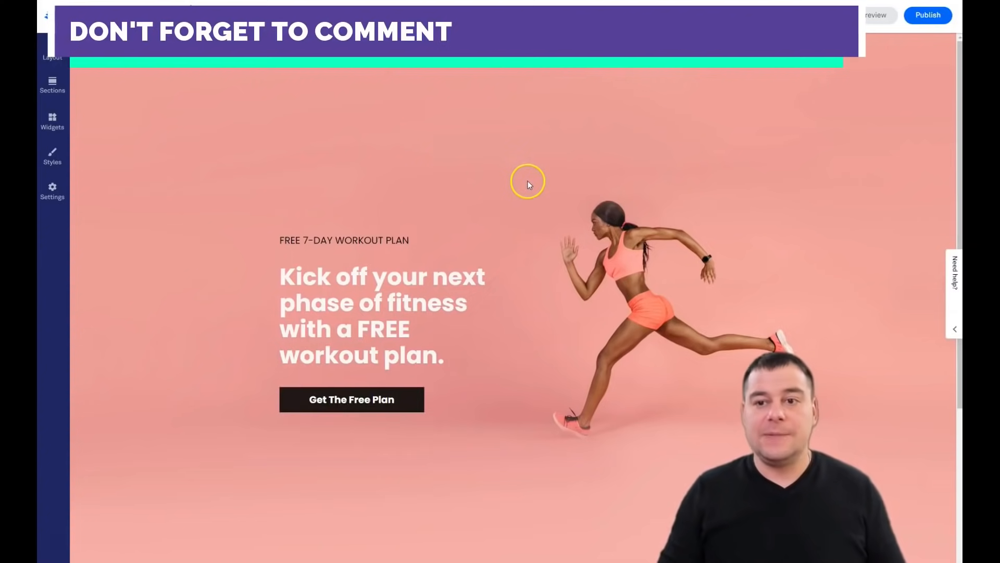
{"action": "scroll", "coordinate": [526, 183], "scroll_direction": "down", "scroll_amount": 5}
{"action": "scroll", "coordinate": [524, 185], "scroll_direction": "up", "scroll_amount": 5}
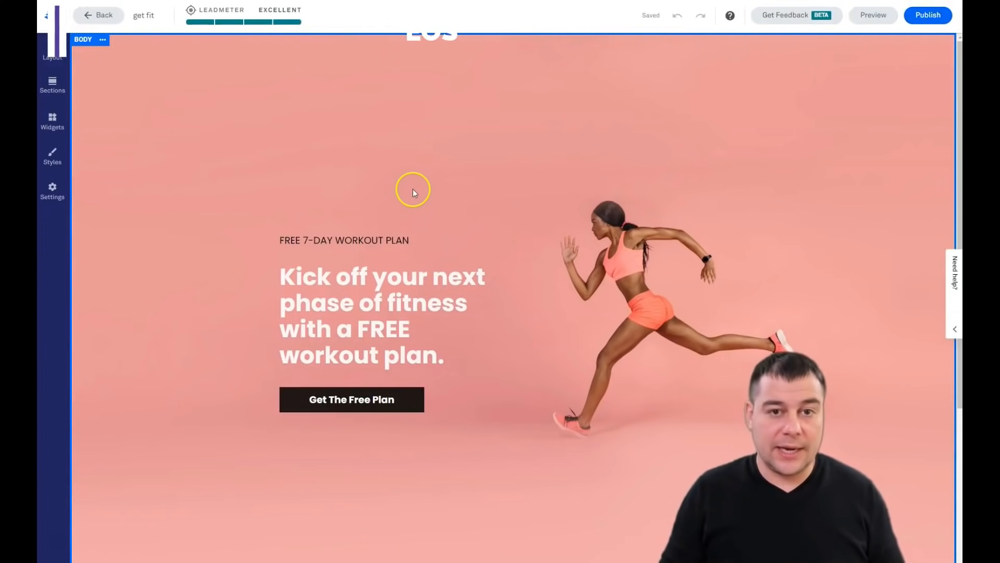
{"action": "left_click", "coordinate": [53, 60]}
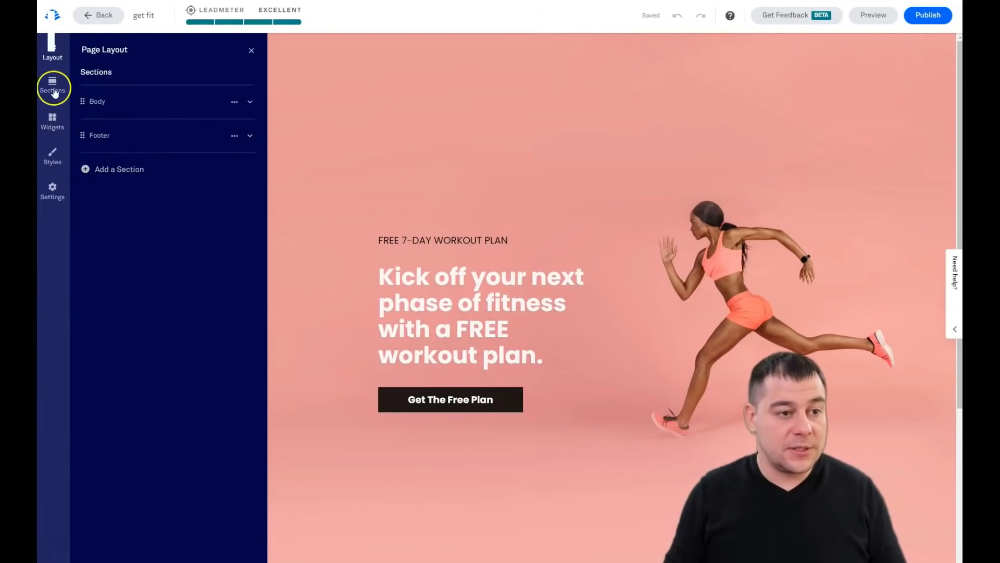
{"action": "left_click", "coordinate": [97, 171]}
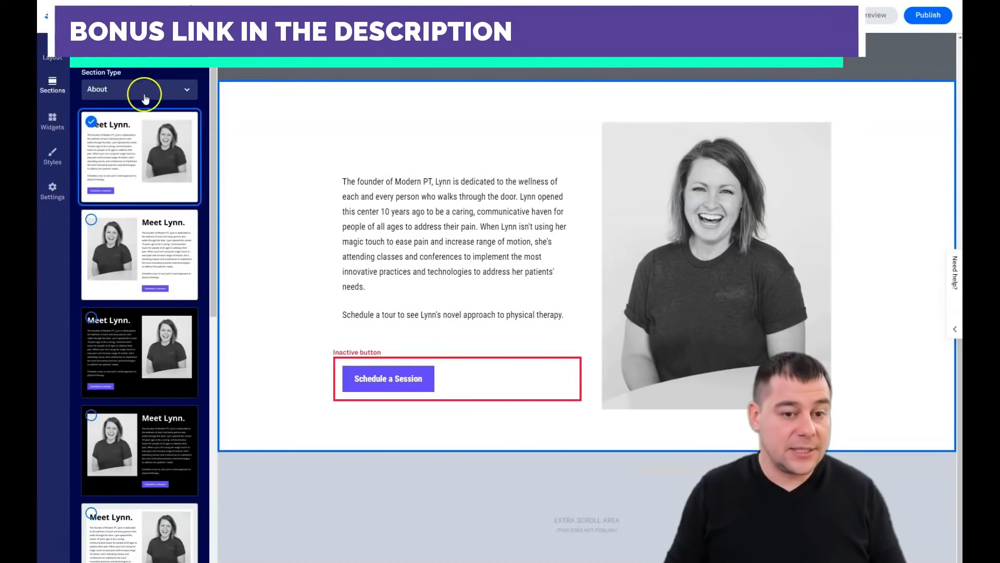
{"action": "scroll", "coordinate": [149, 245], "scroll_direction": "down", "scroll_amount": 10}
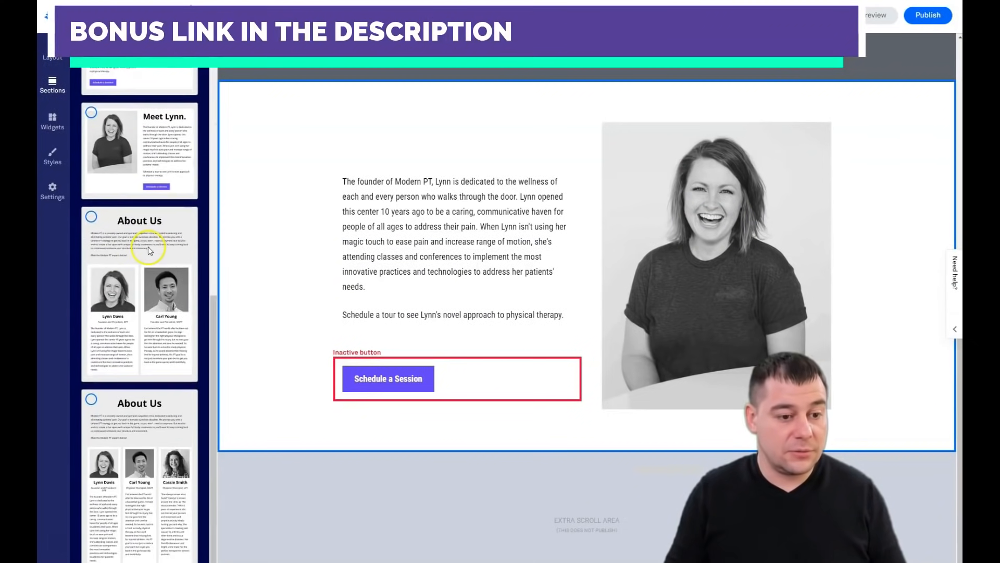
{"action": "scroll", "coordinate": [148, 247], "scroll_direction": "up", "scroll_amount": 10}
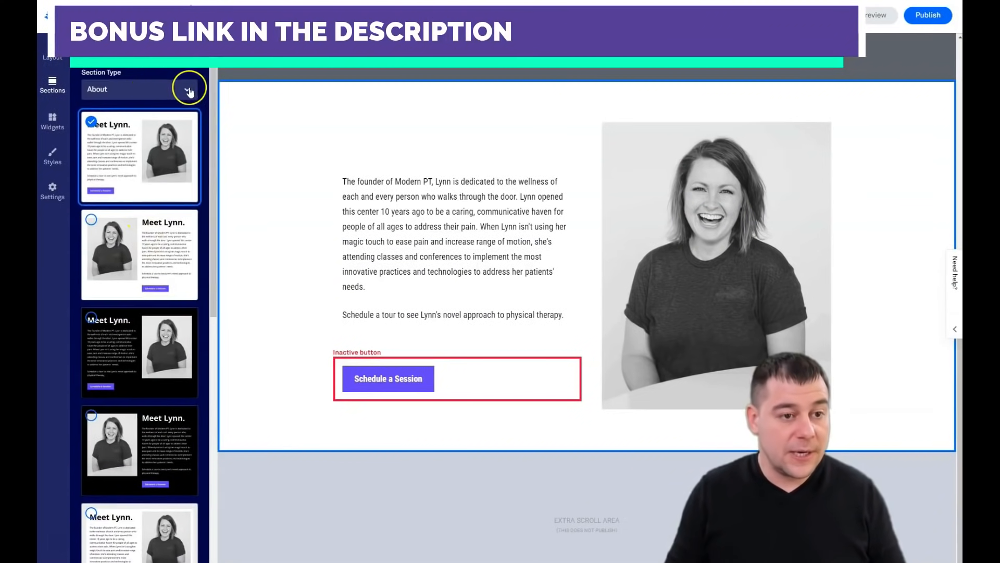
Insert a blank two-column section between the footer and the About section.
{"action": "left_click", "coordinate": [187, 89]}
{"action": "left_click", "coordinate": [113, 132]}
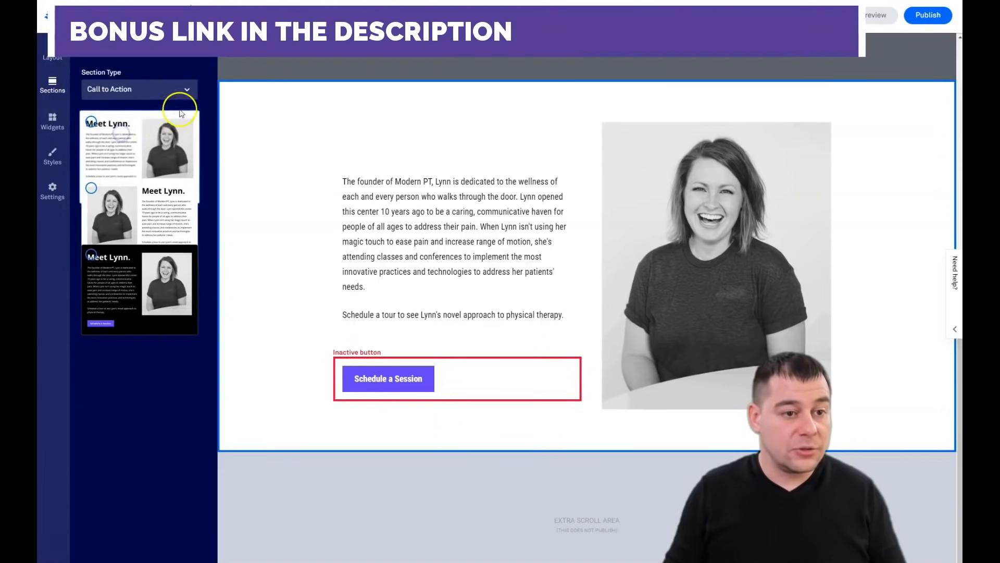
{"action": "left_click", "coordinate": [187, 91]}
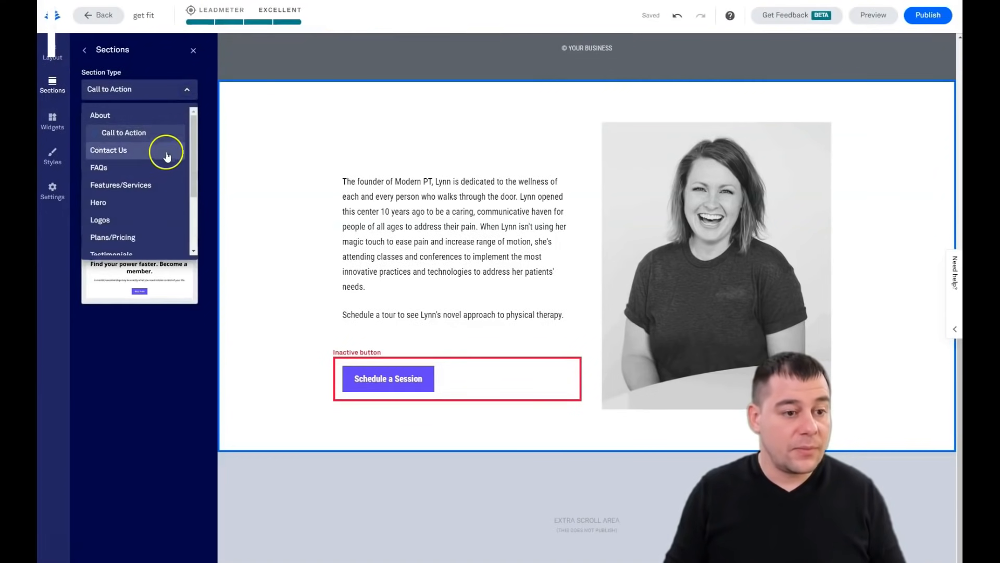
{"action": "scroll", "coordinate": [193, 183], "scroll_direction": "down", "scroll_amount": 5}
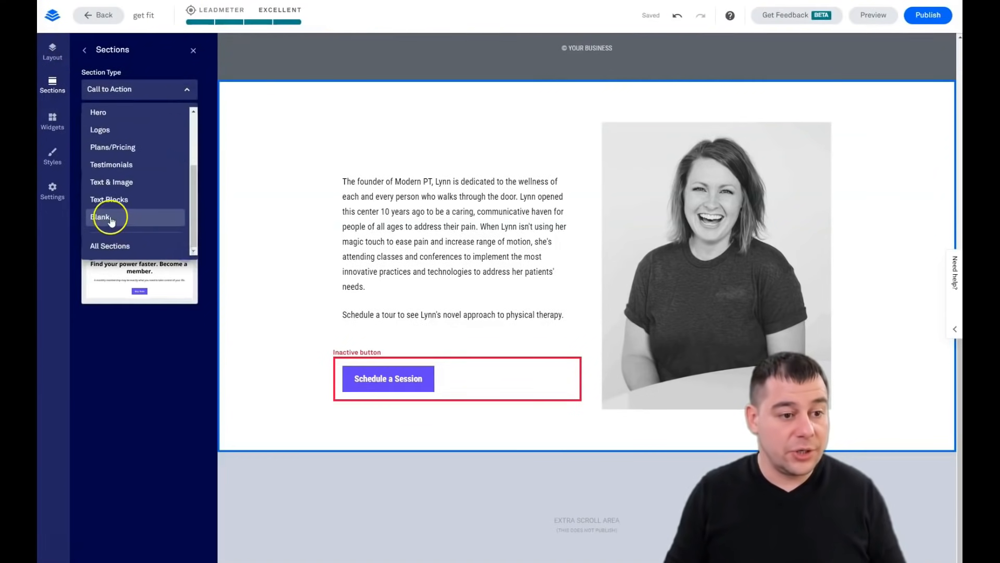
{"action": "left_click", "coordinate": [106, 216]}
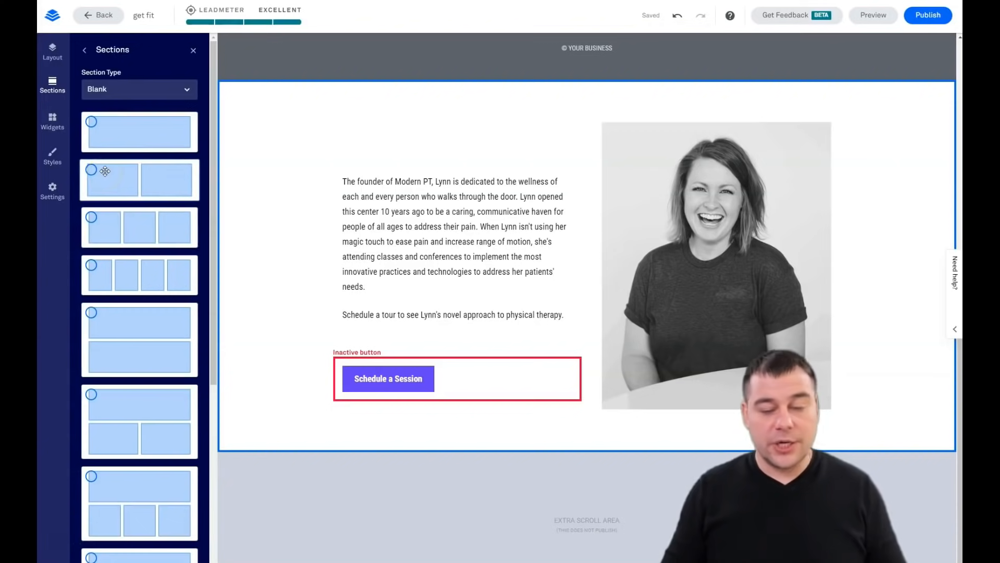
{"action": "left_click_drag", "start_coordinate": [105, 170], "coordinate": [552, 96]}
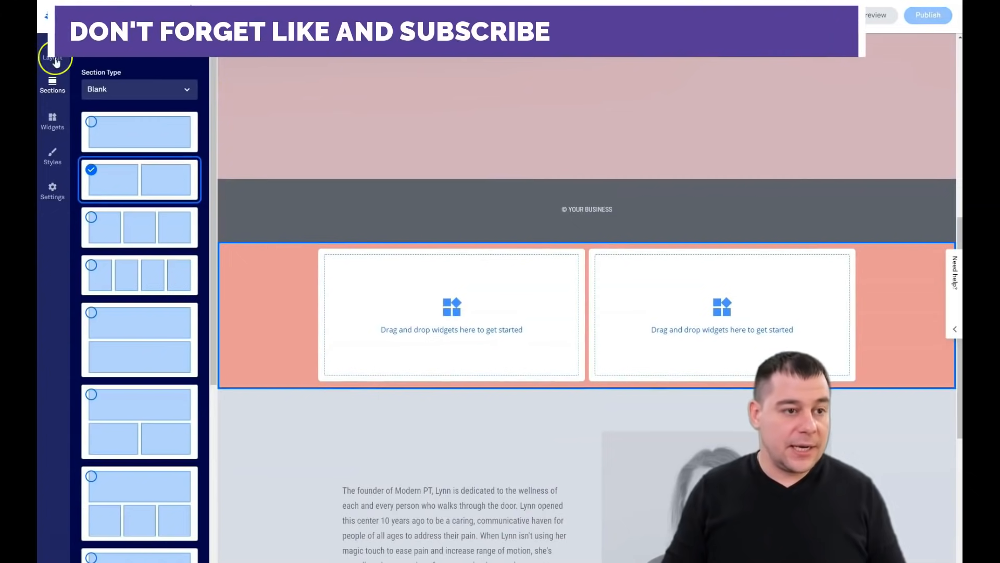
Reorder the page sections to Body, About 1, Blank 1 and Footer.
{"action": "left_click", "coordinate": [50, 59]}
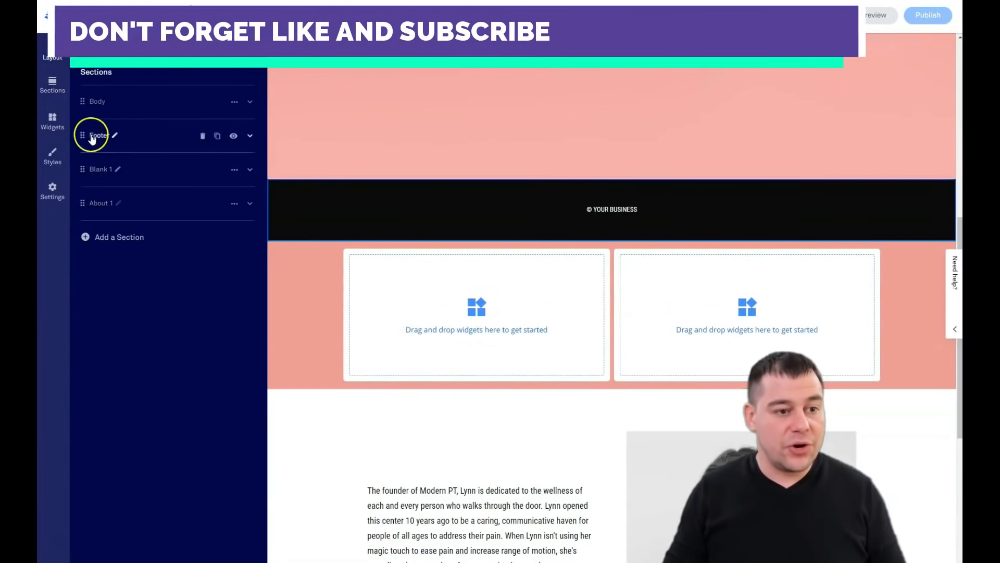
{"action": "left_click_drag", "start_coordinate": [83, 170], "coordinate": [84, 134]}
{"action": "left_click_drag", "start_coordinate": [87, 179], "coordinate": [85, 149]}
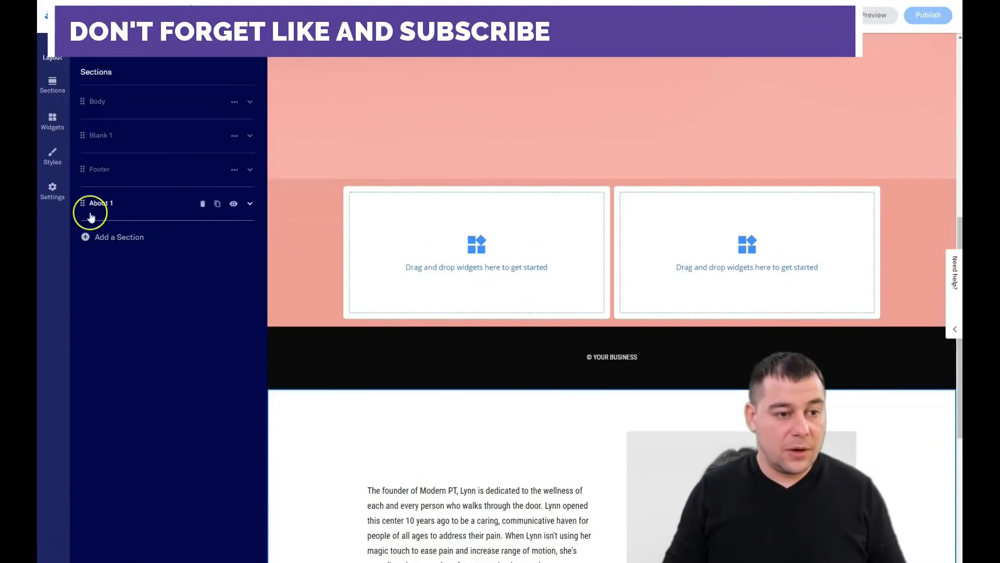
{"action": "left_click_drag", "start_coordinate": [85, 203], "coordinate": [87, 133]}
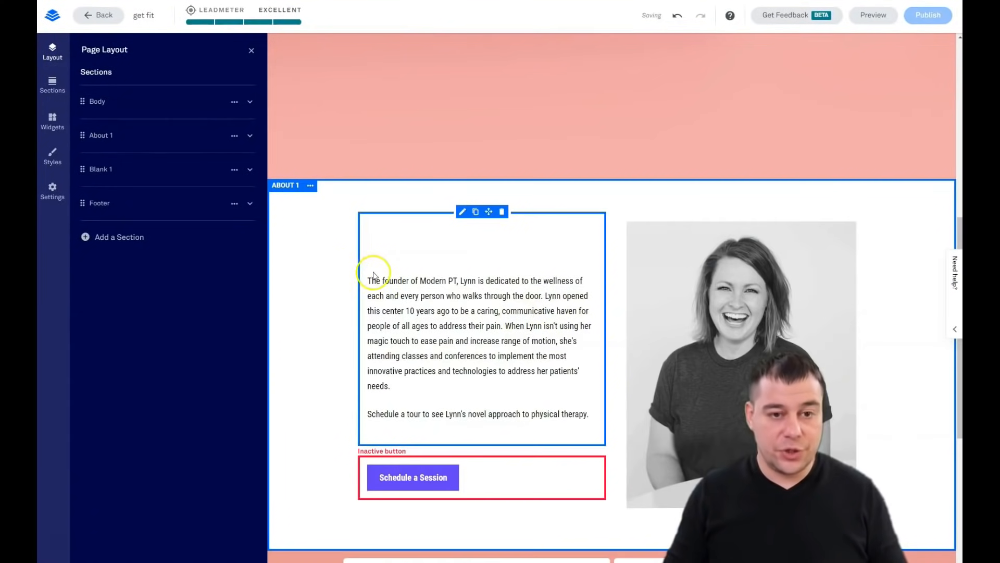
{"action": "left_click", "coordinate": [251, 51]}
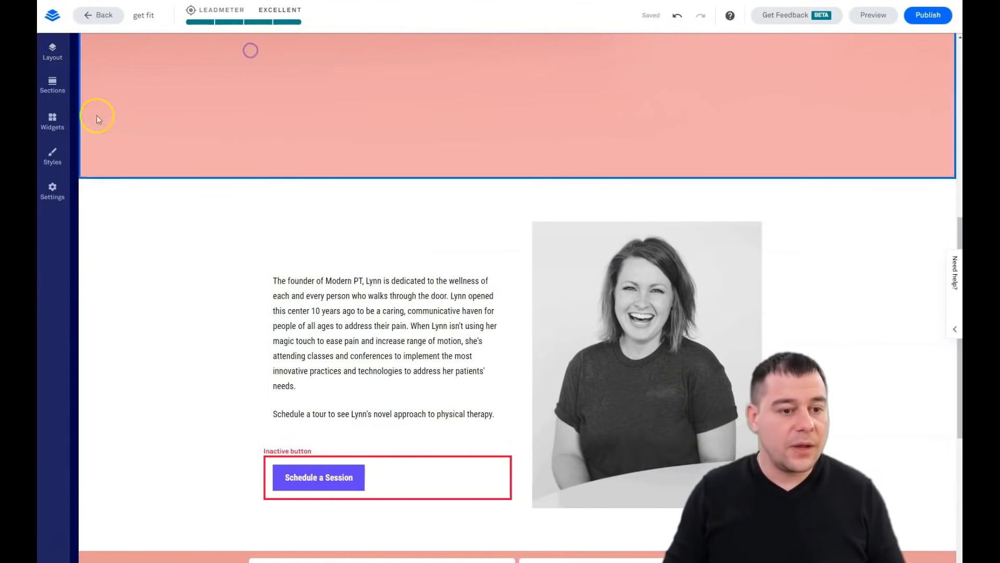
{"action": "scroll", "coordinate": [411, 311], "scroll_direction": "down", "scroll_amount": 6}
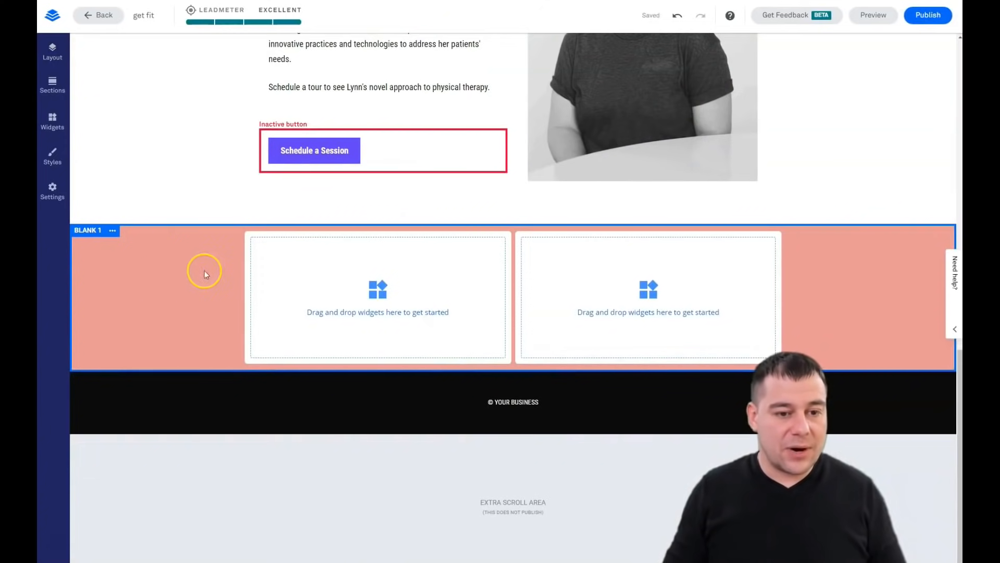
{"action": "scroll", "coordinate": [180, 288], "scroll_direction": "up", "scroll_amount": 10}
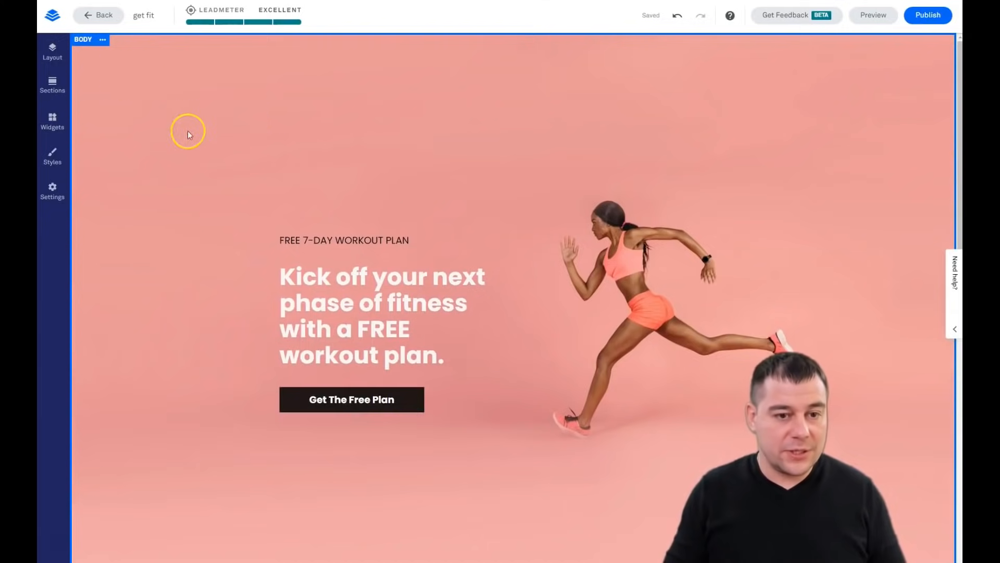
Open the page background settings and start choosing a background image.
{"action": "scroll", "coordinate": [188, 131], "scroll_direction": "down", "scroll_amount": 10}
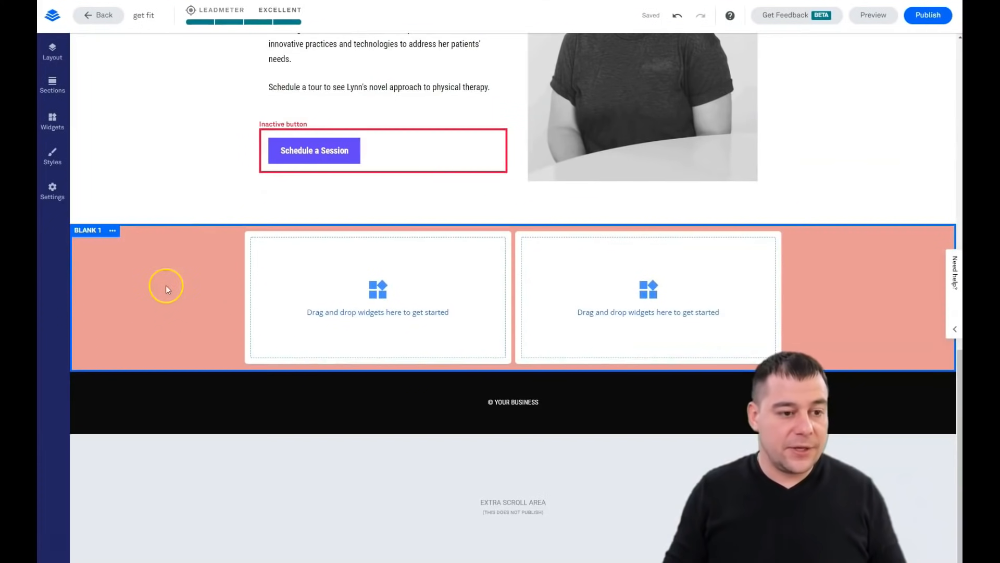
{"action": "left_click", "coordinate": [52, 156]}
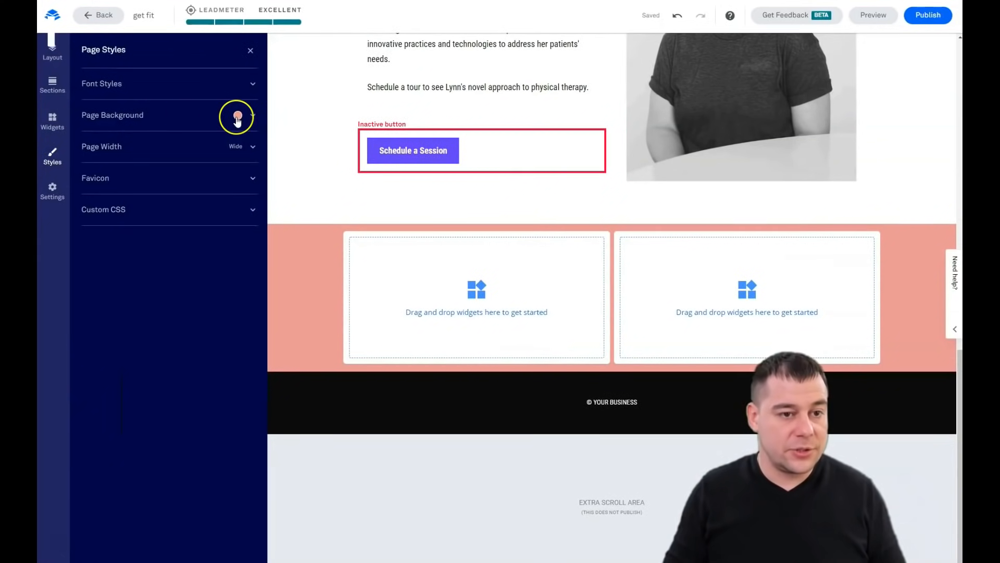
{"action": "left_click", "coordinate": [252, 116]}
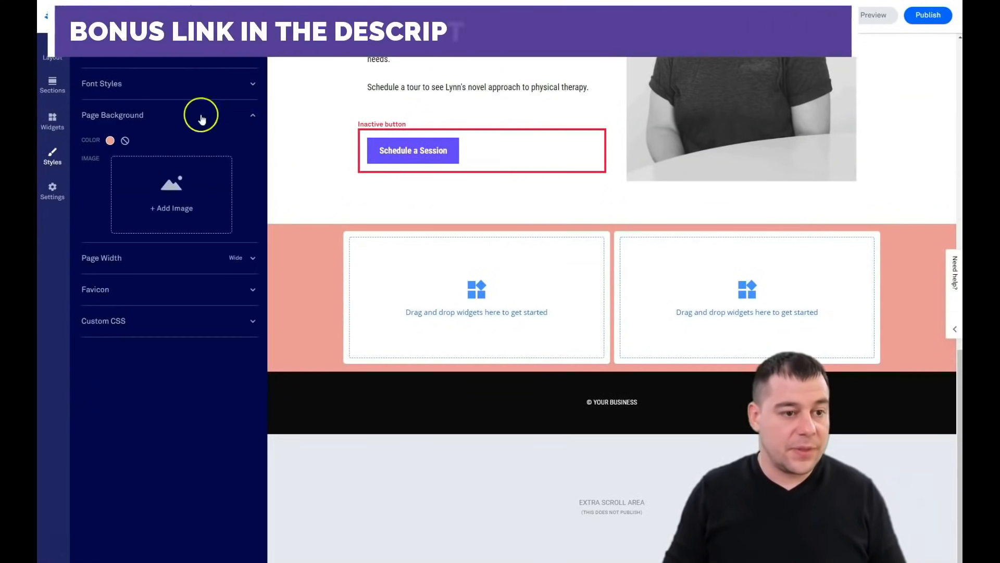
{"action": "left_click", "coordinate": [169, 209]}
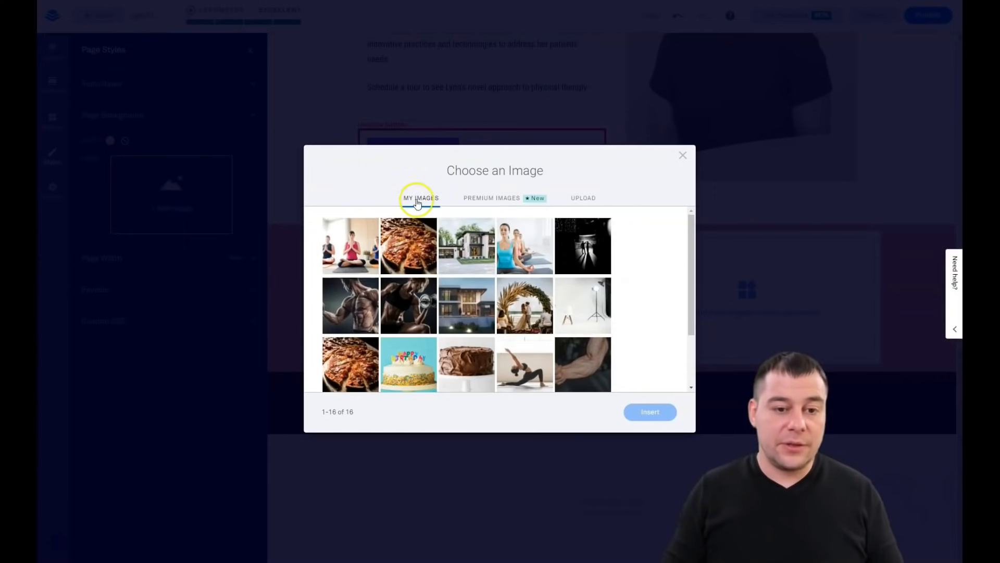
Browse the premium Shutterstock images offered for the page background.
{"action": "left_click", "coordinate": [484, 202]}
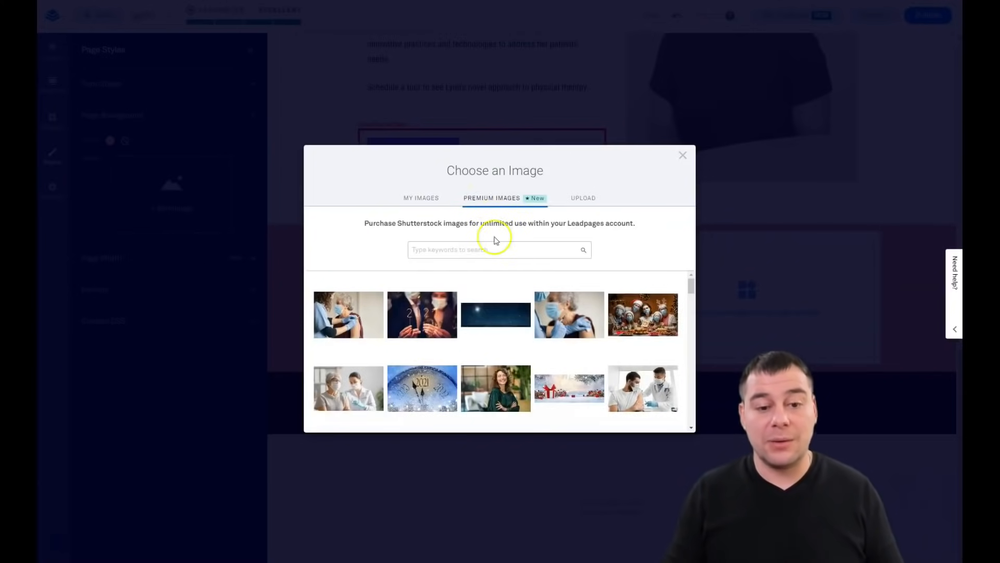
{"action": "scroll", "coordinate": [542, 323], "scroll_direction": "down", "scroll_amount": 8}
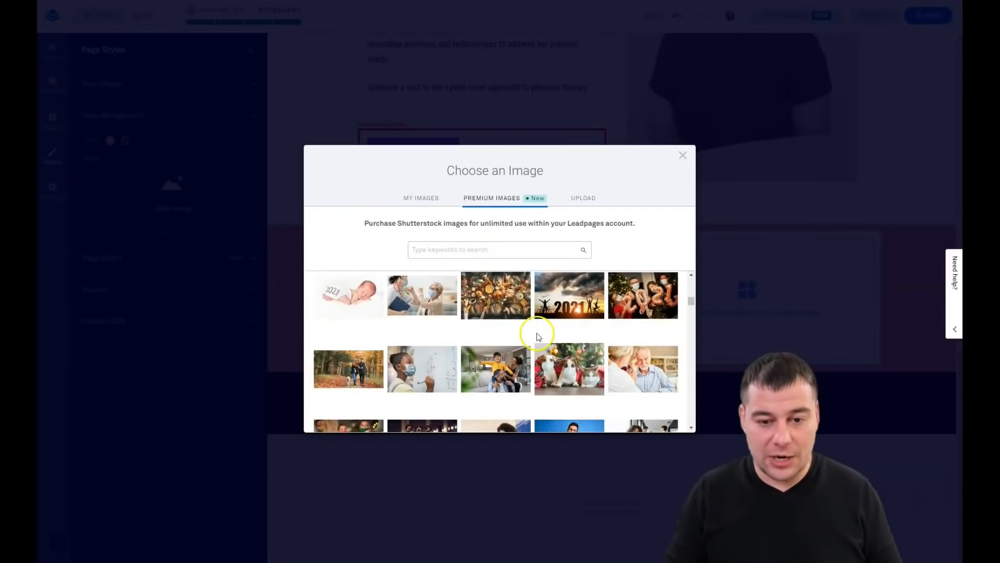
{"action": "scroll", "coordinate": [513, 333], "scroll_direction": "down", "scroll_amount": 3}
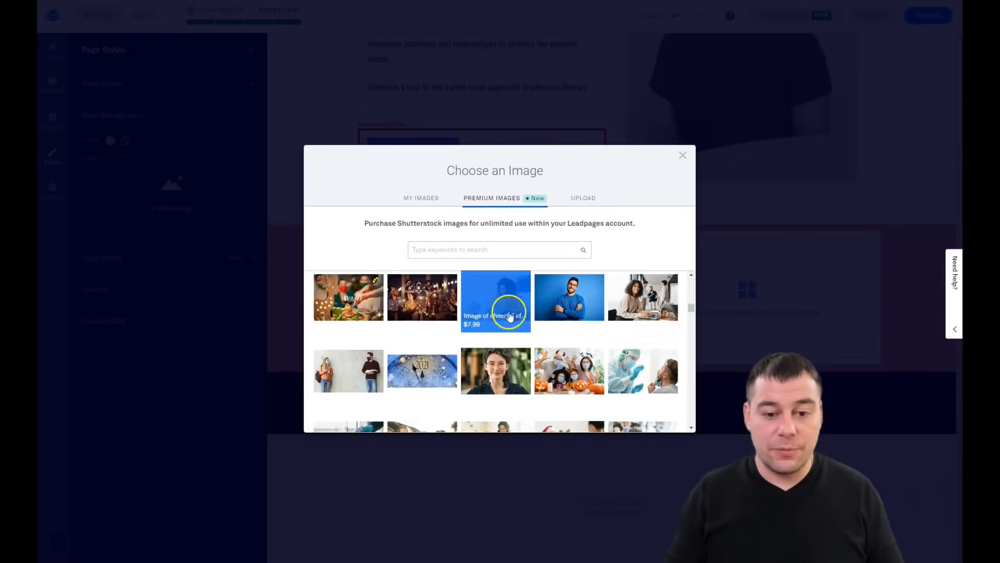
{"action": "scroll", "coordinate": [498, 308], "scroll_direction": "down", "scroll_amount": 5}
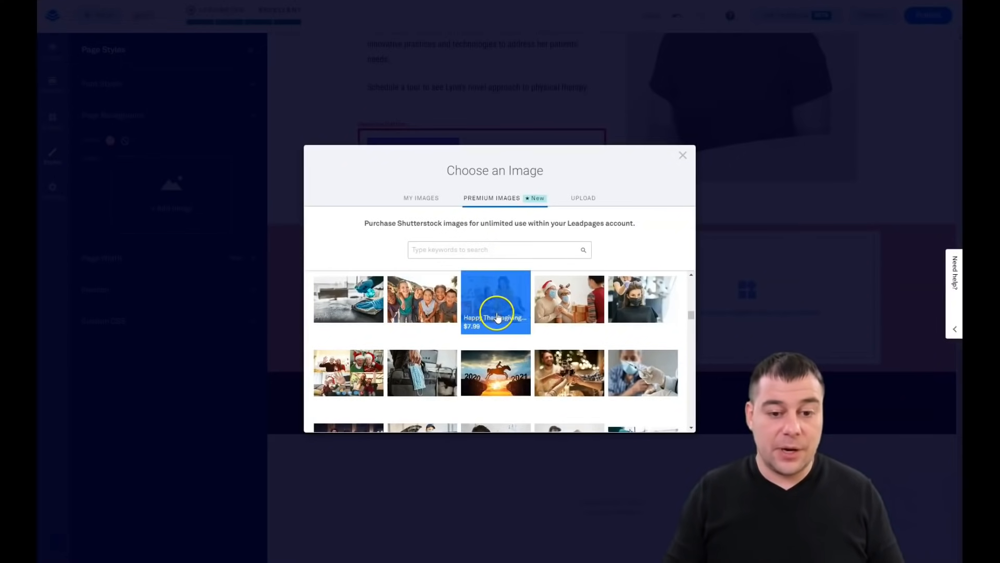
{"action": "scroll", "coordinate": [502, 334], "scroll_direction": "down", "scroll_amount": 4}
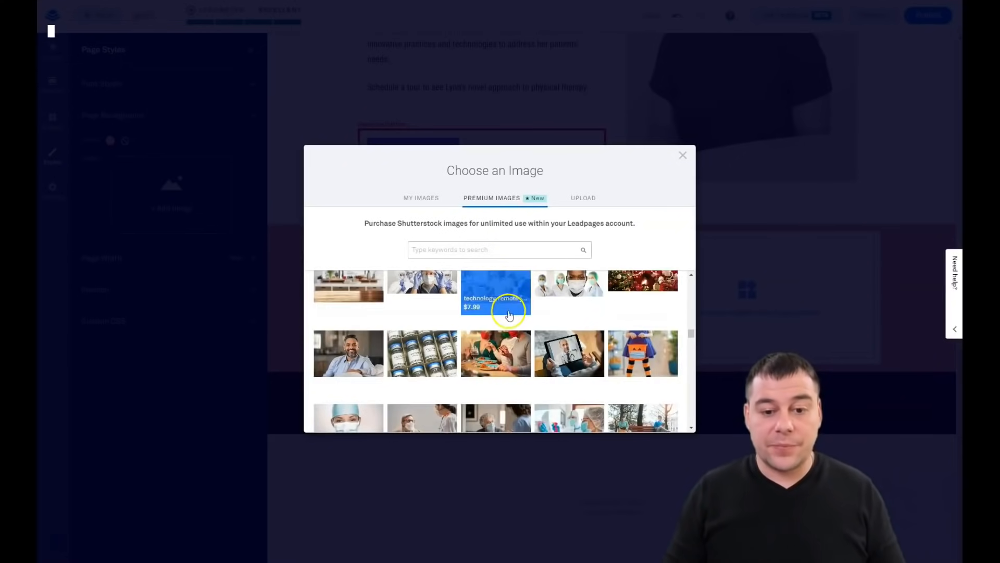
{"action": "scroll", "coordinate": [505, 336], "scroll_direction": "down", "scroll_amount": 5}
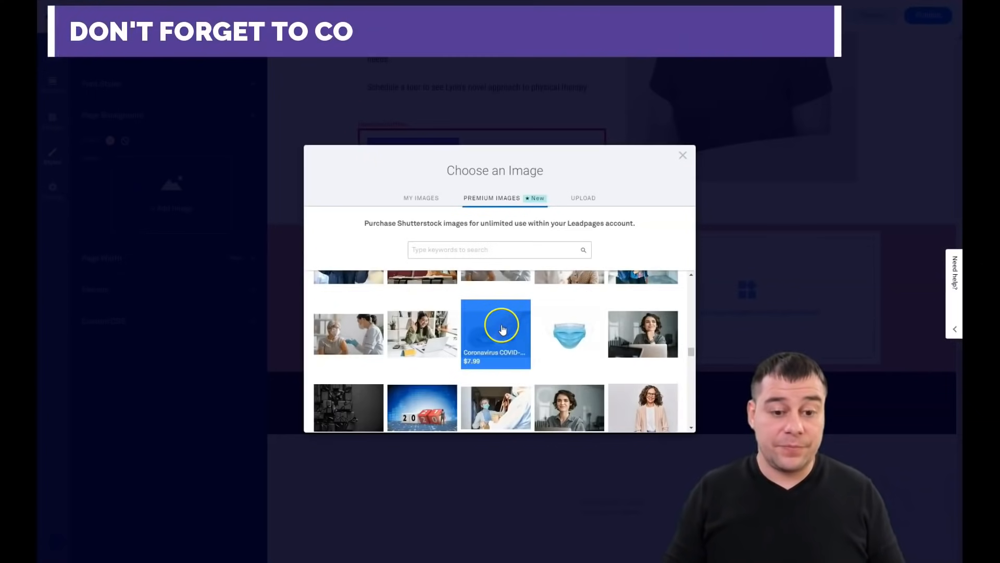
{"action": "scroll", "coordinate": [505, 338], "scroll_direction": "down", "scroll_amount": 4}
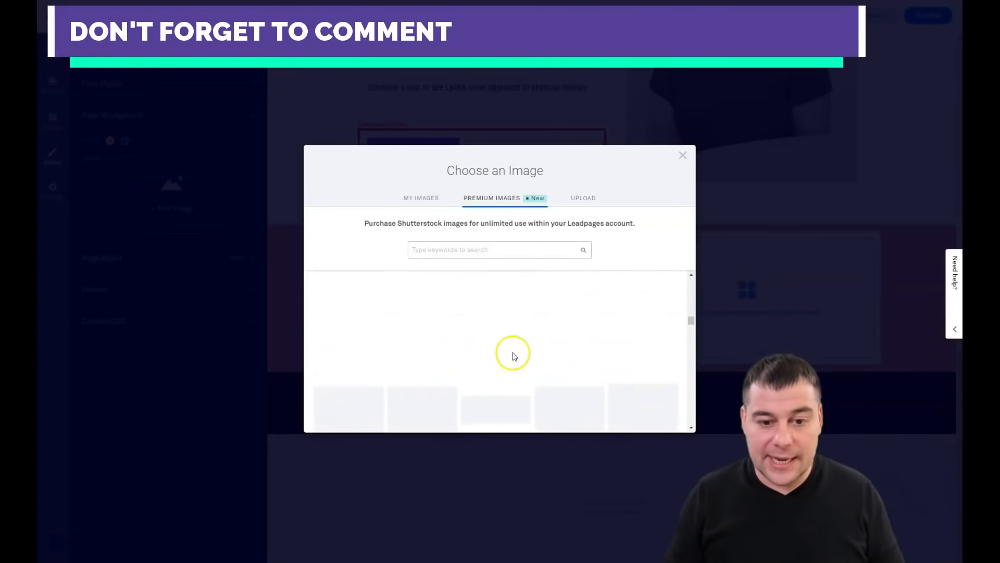
{"action": "scroll", "coordinate": [519, 333], "scroll_direction": "up", "scroll_amount": 1}
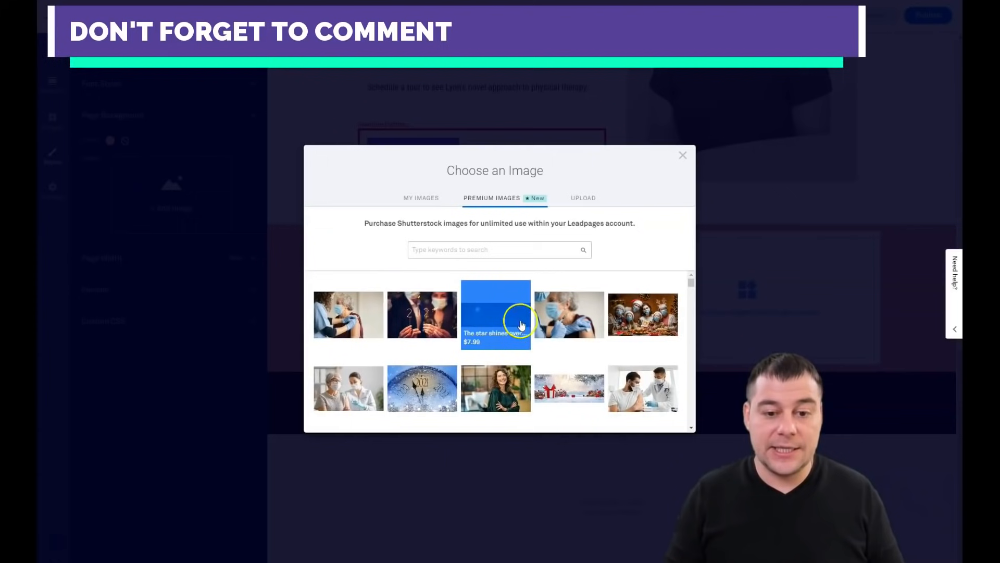
Insert the photo of a muscular man in a dark gym as the page background image.
{"action": "left_click", "coordinate": [582, 201]}
{"action": "left_click", "coordinate": [499, 359]}
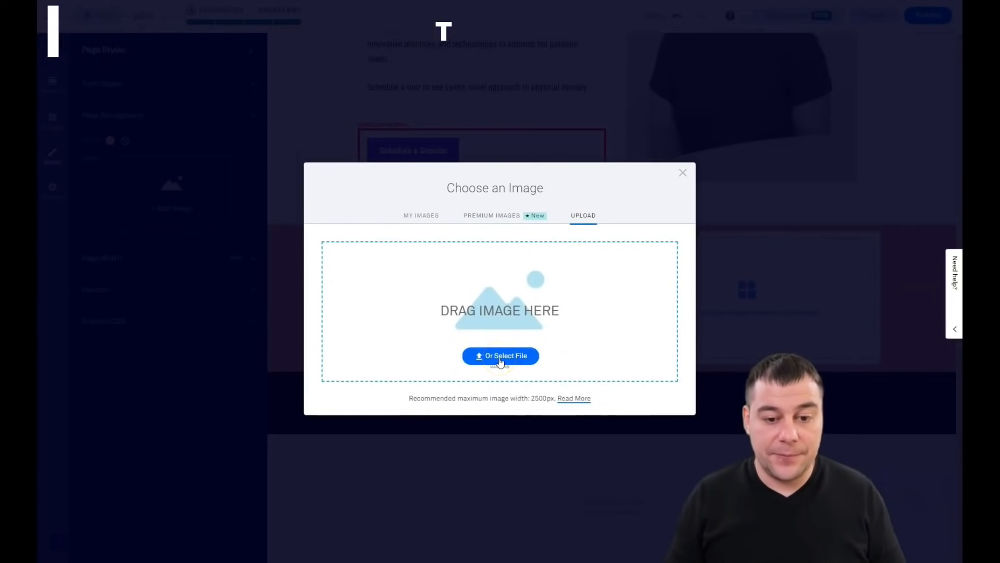
{"action": "left_click", "coordinate": [652, 412]}
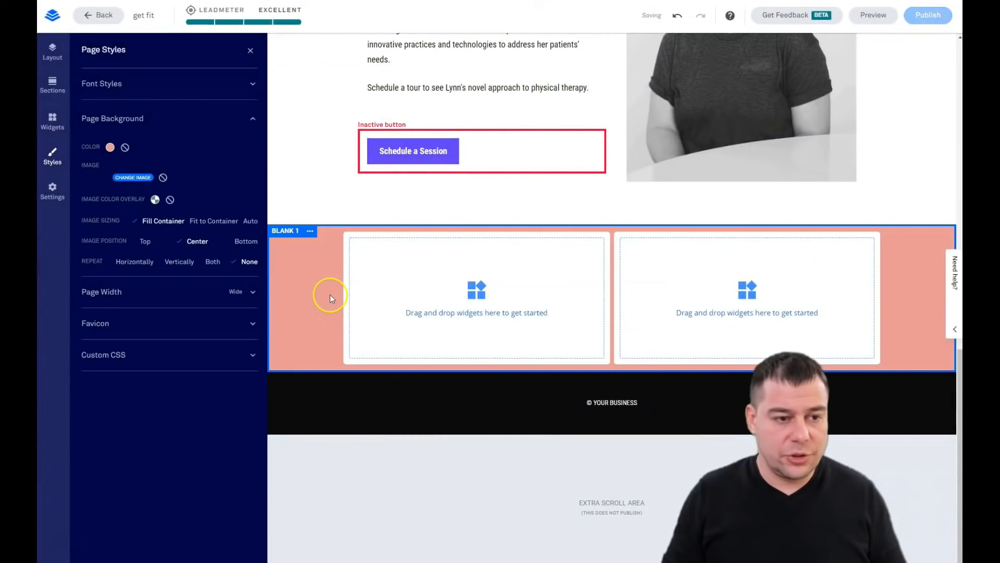
{"action": "left_click", "coordinate": [324, 279]}
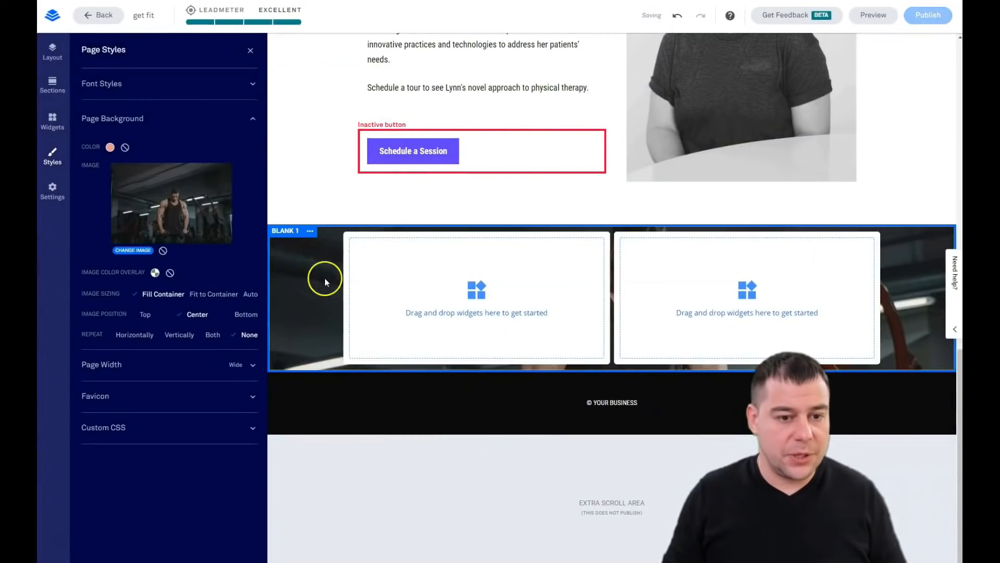
Examine how the background image appears behind the Body, About 1 and Blank 1 sections.
{"action": "scroll", "coordinate": [323, 280], "scroll_direction": "up", "scroll_amount": 2}
{"action": "scroll", "coordinate": [319, 296], "scroll_direction": "up", "scroll_amount": 2}
{"action": "scroll", "coordinate": [311, 290], "scroll_direction": "down", "scroll_amount": 4}
{"action": "scroll", "coordinate": [311, 289], "scroll_direction": "up", "scroll_amount": 7}
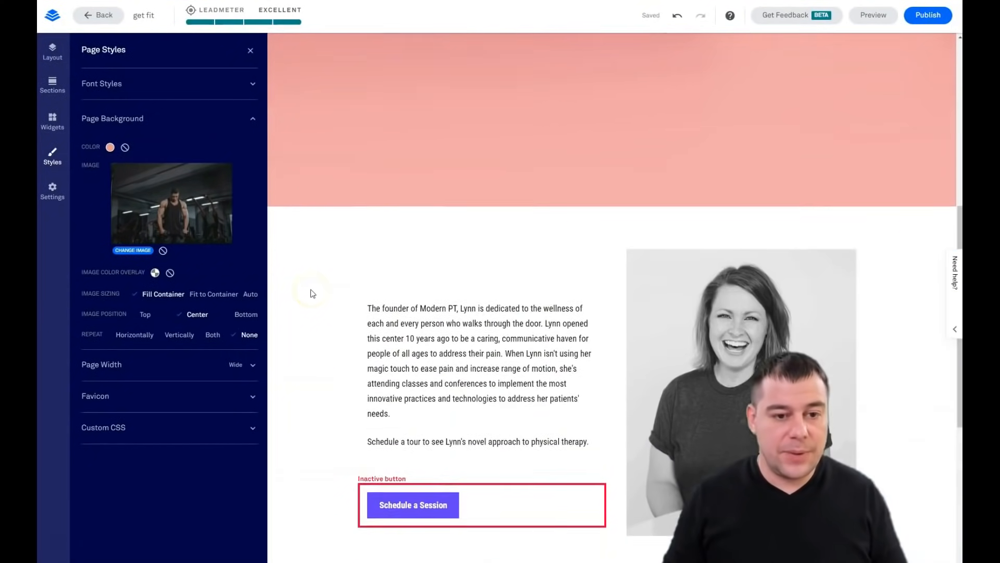
{"action": "scroll", "coordinate": [312, 294], "scroll_direction": "down", "scroll_amount": 8}
{"action": "scroll", "coordinate": [312, 293], "scroll_direction": "up", "scroll_amount": 8}
{"action": "scroll", "coordinate": [311, 294], "scroll_direction": "down", "scroll_amount": 6}
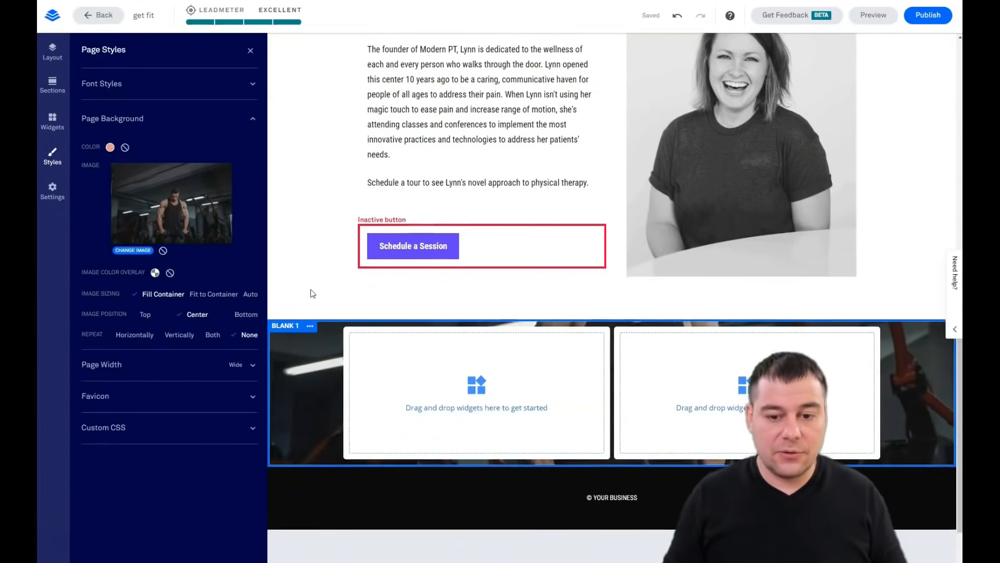
{"action": "scroll", "coordinate": [311, 291], "scroll_direction": "down", "scroll_amount": 2}
{"action": "scroll", "coordinate": [311, 289], "scroll_direction": "up", "scroll_amount": 7}
{"action": "scroll", "coordinate": [312, 289], "scroll_direction": "down", "scroll_amount": 7}
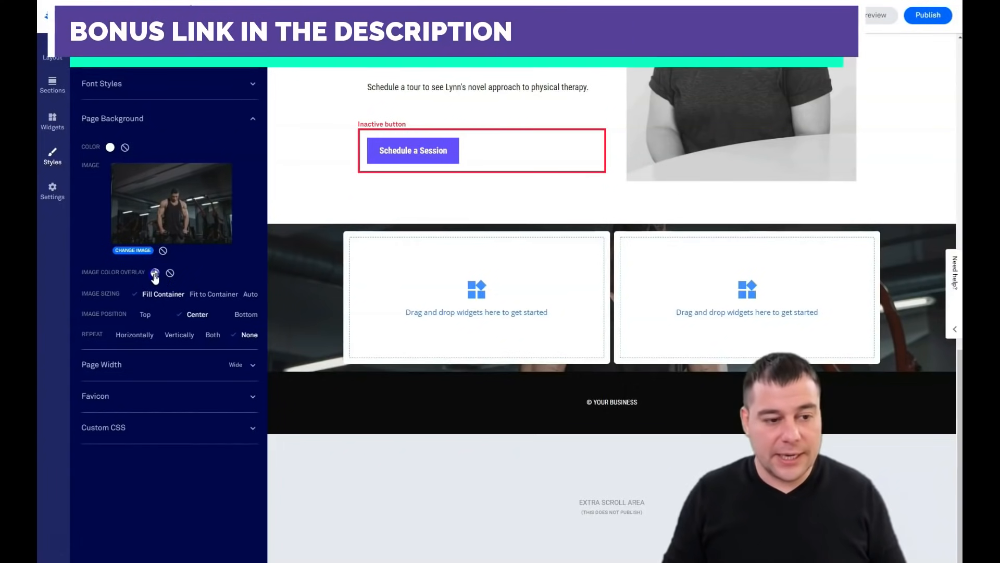
Apply a custom FDFCFC color overlay at 54 opacity to the page background image and close the page styles.
{"action": "left_click", "coordinate": [155, 273]}
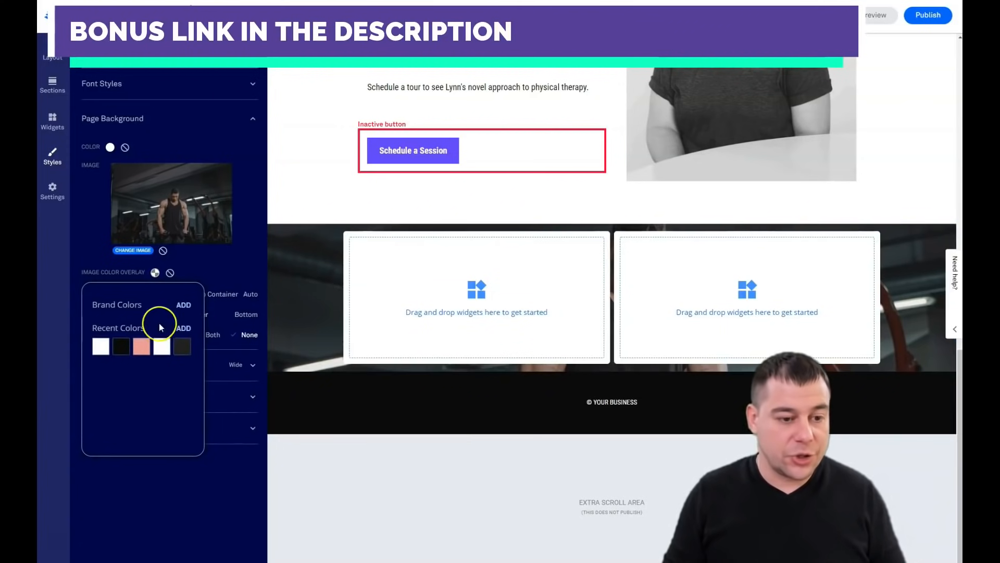
{"action": "left_click", "coordinate": [185, 329]}
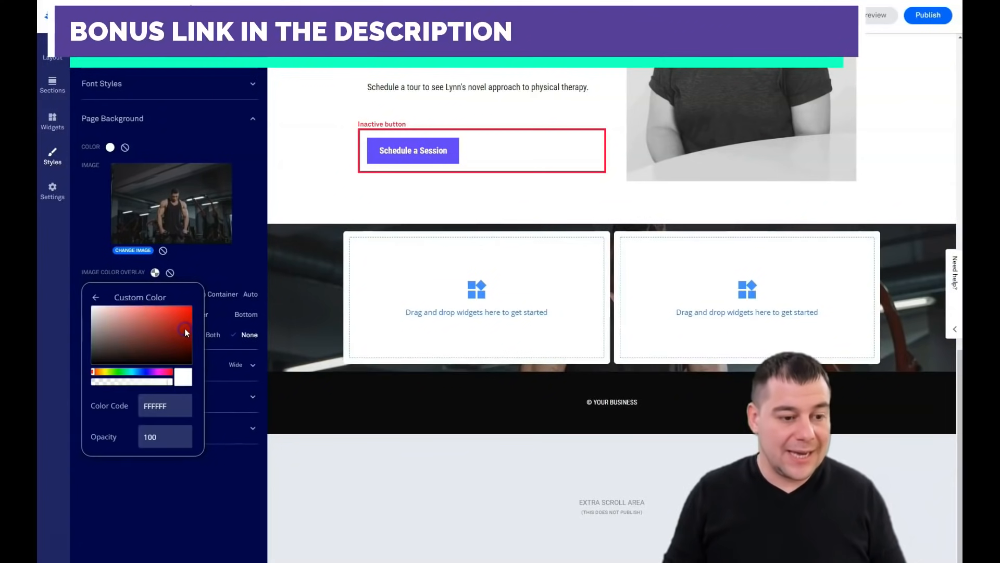
{"action": "left_click", "coordinate": [93, 310]}
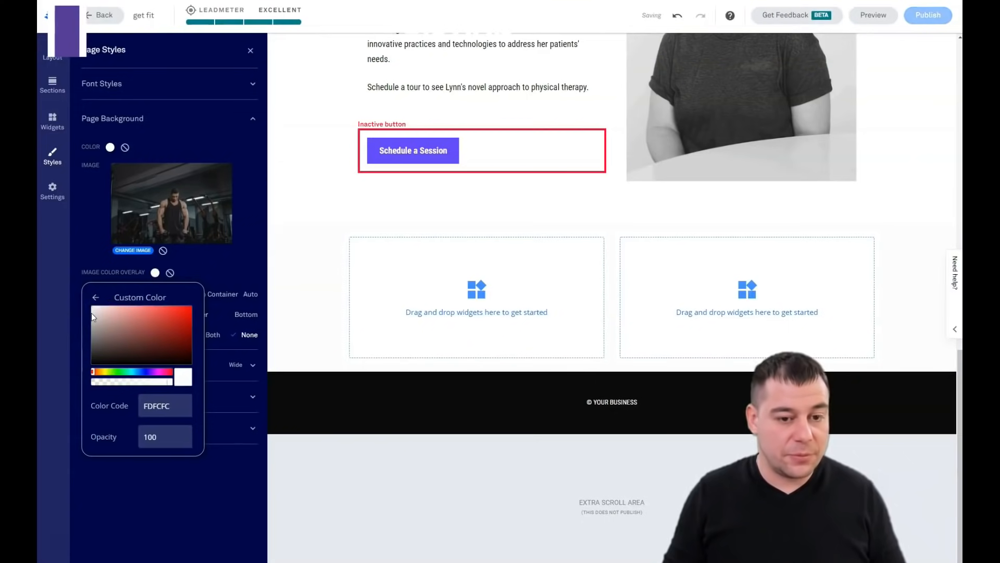
{"action": "mouse_move", "coordinate": [154, 386]}
{"action": "left_mouse_down"}
{"action": "mouse_move", "coordinate": [169, 384]}
{"action": "mouse_move", "coordinate": [139, 385]}
{"action": "left_mouse_up"}
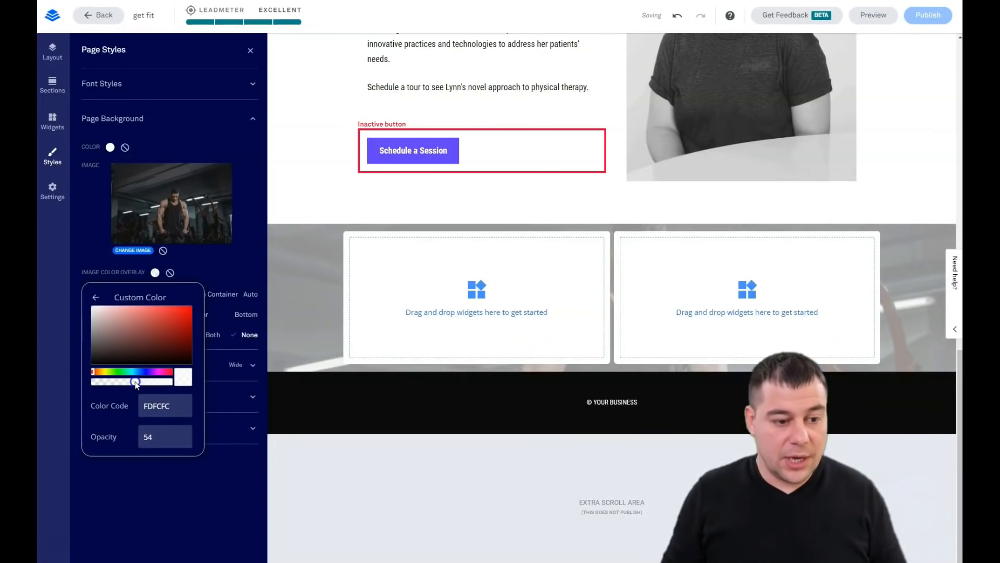
{"action": "left_click", "coordinate": [196, 502]}
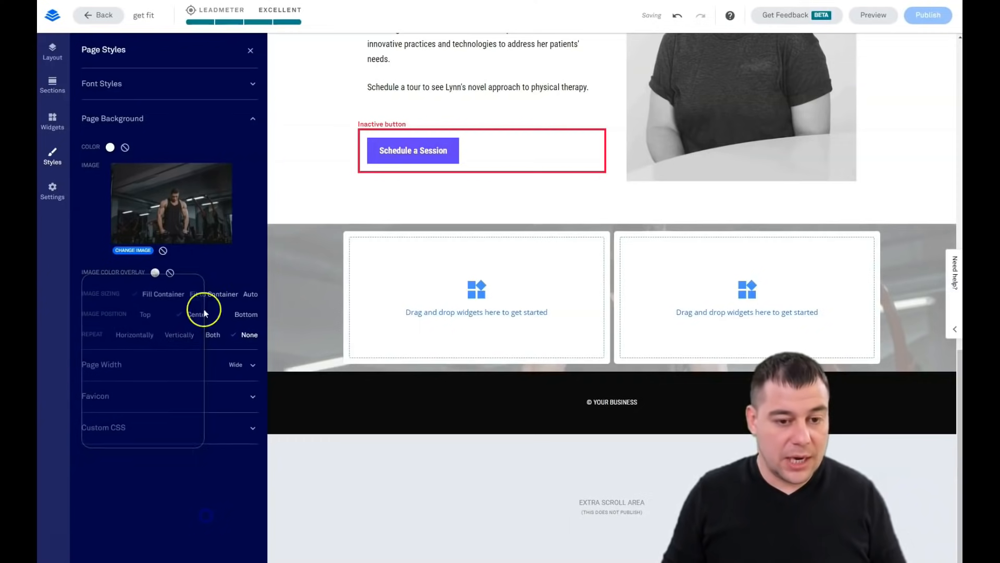
{"action": "scroll", "coordinate": [339, 261], "scroll_direction": "up", "scroll_amount": 10}
{"action": "left_click", "coordinate": [250, 50]}
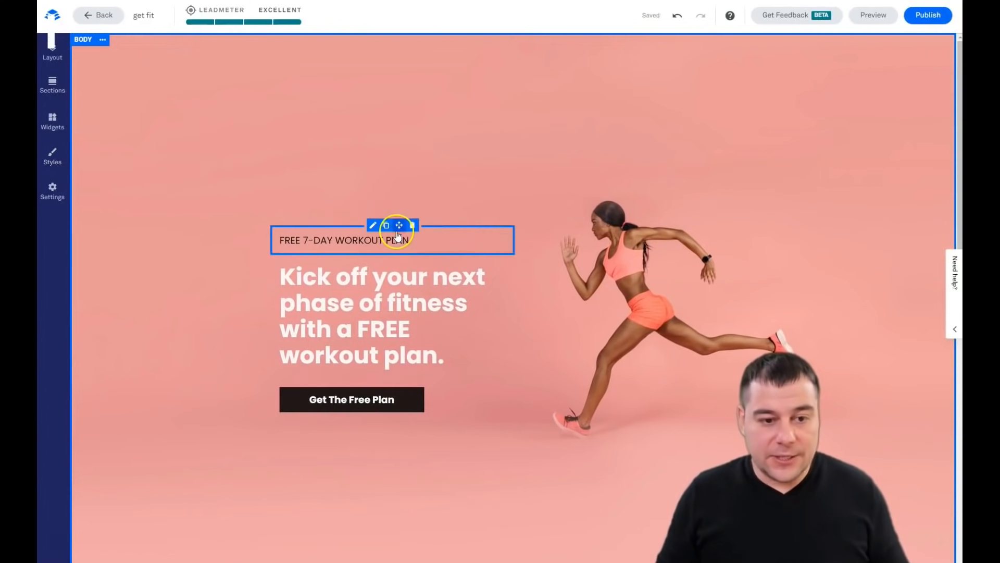
Examine the Body section's layout, including its Headline and Column 3 columns and the options for adding columns or rows.
{"action": "left_click", "coordinate": [54, 56]}
{"action": "mouse_move", "coordinate": [147, 104]}
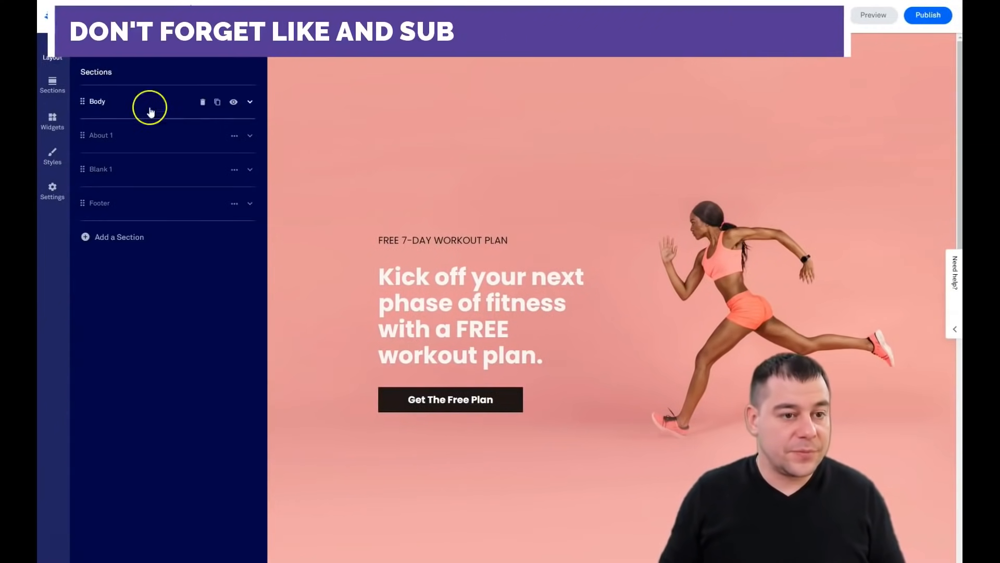
{"action": "left_click", "coordinate": [250, 103]}
{"action": "left_click", "coordinate": [114, 172]}
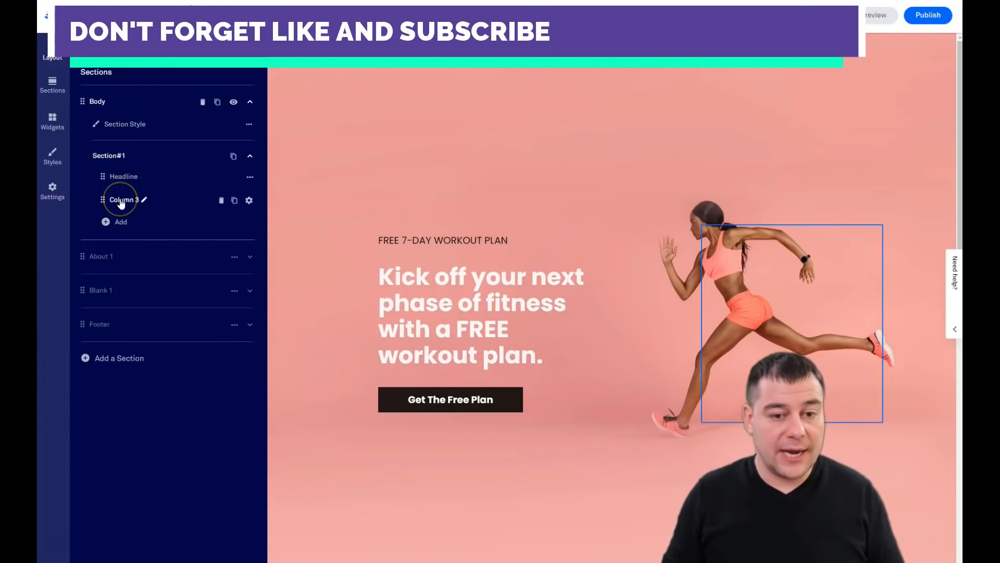
{"action": "left_click", "coordinate": [123, 179]}
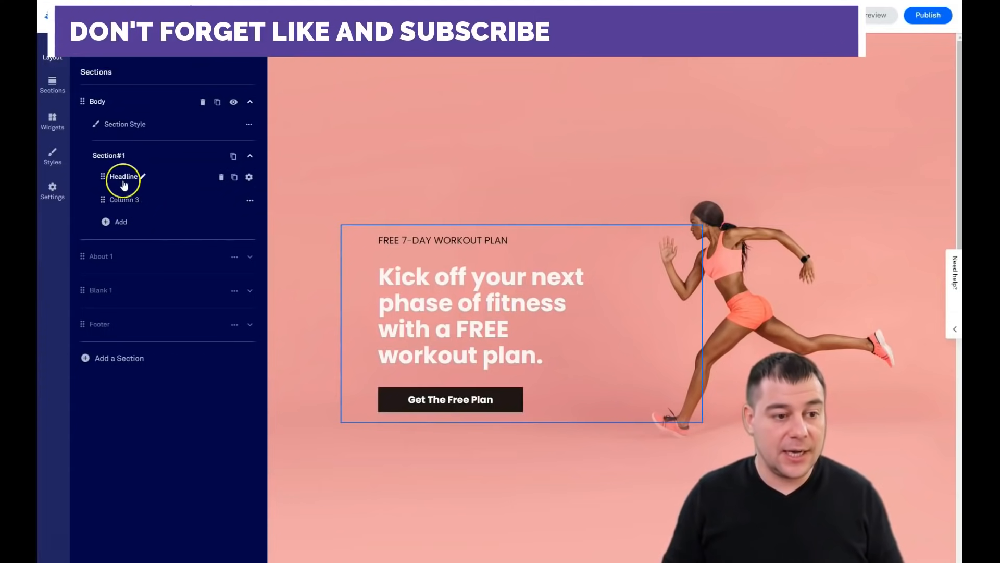
{"action": "left_click", "coordinate": [120, 222]}
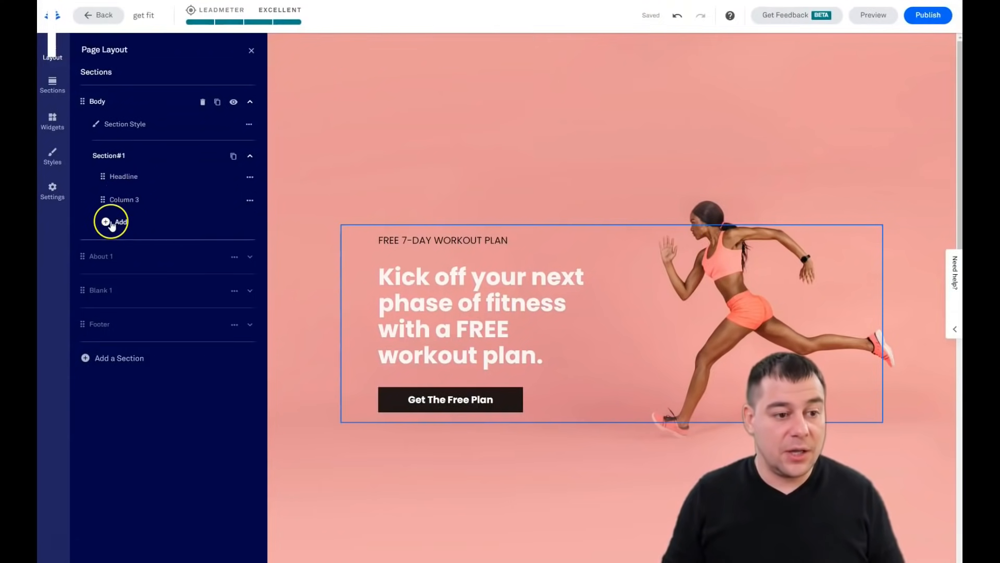
{"action": "left_click", "coordinate": [107, 223]}
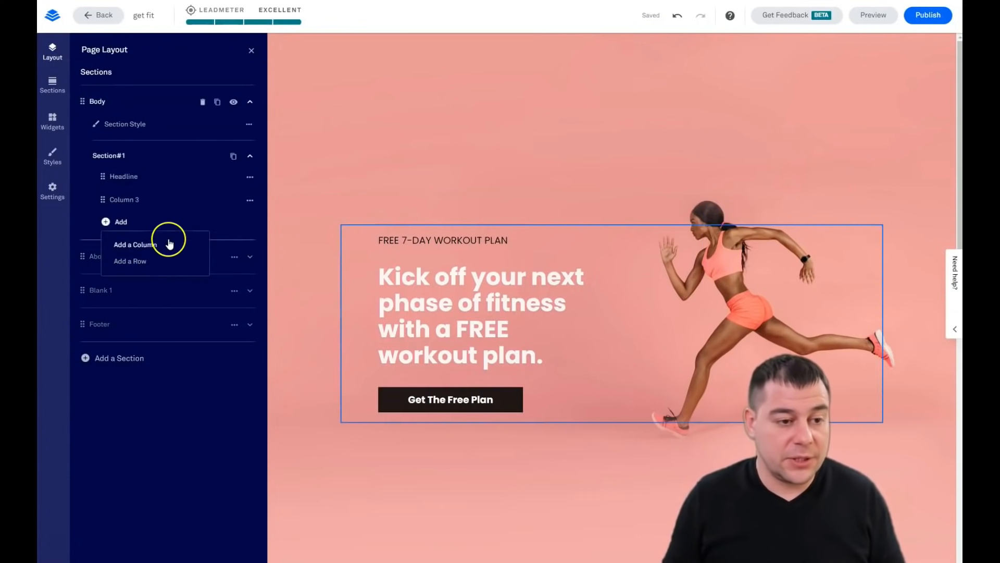
{"action": "left_click", "coordinate": [321, 109]}
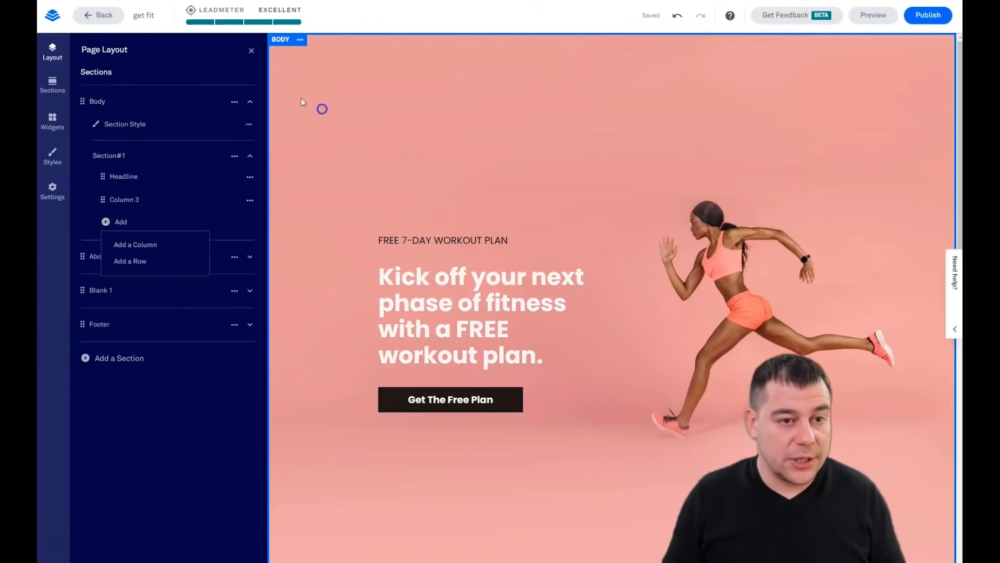
{"action": "left_click", "coordinate": [251, 51]}
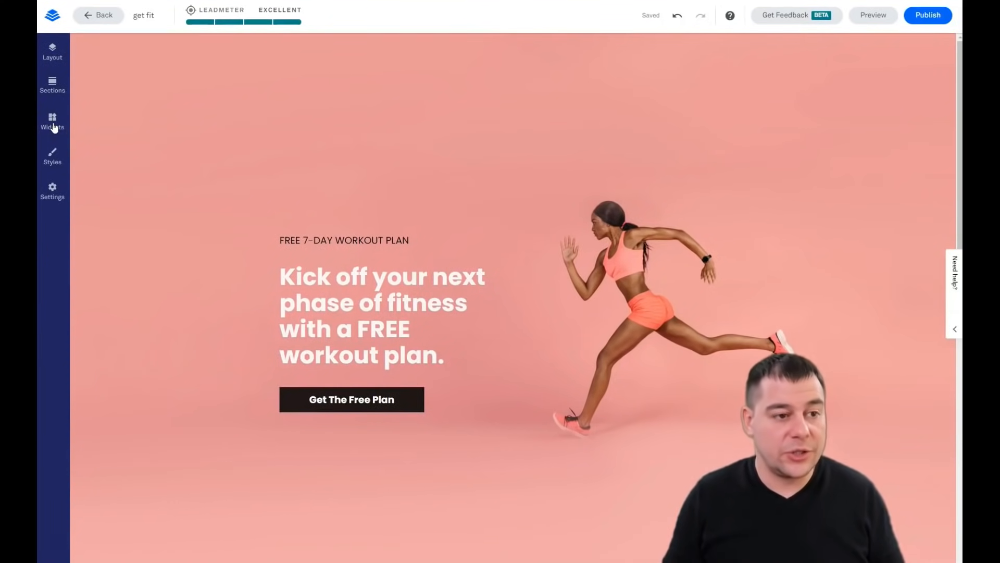
Add a Sign Up button with a video widget below it in the Body section's column beside the headline.
{"action": "left_click", "coordinate": [52, 123]}
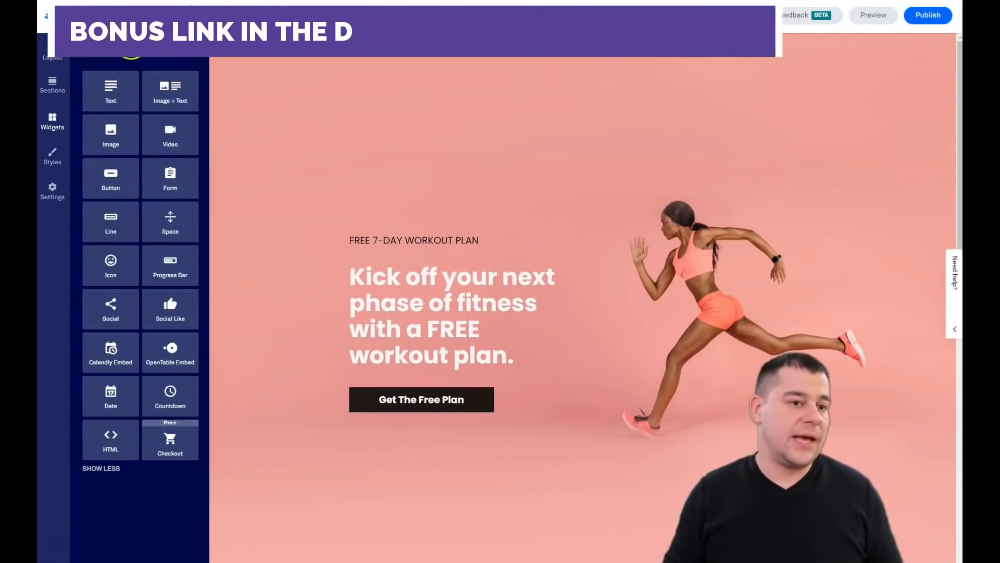
{"action": "left_click", "coordinate": [105, 101]}
{"action": "left_click_drag", "start_coordinate": [105, 101], "coordinate": [156, 100]}
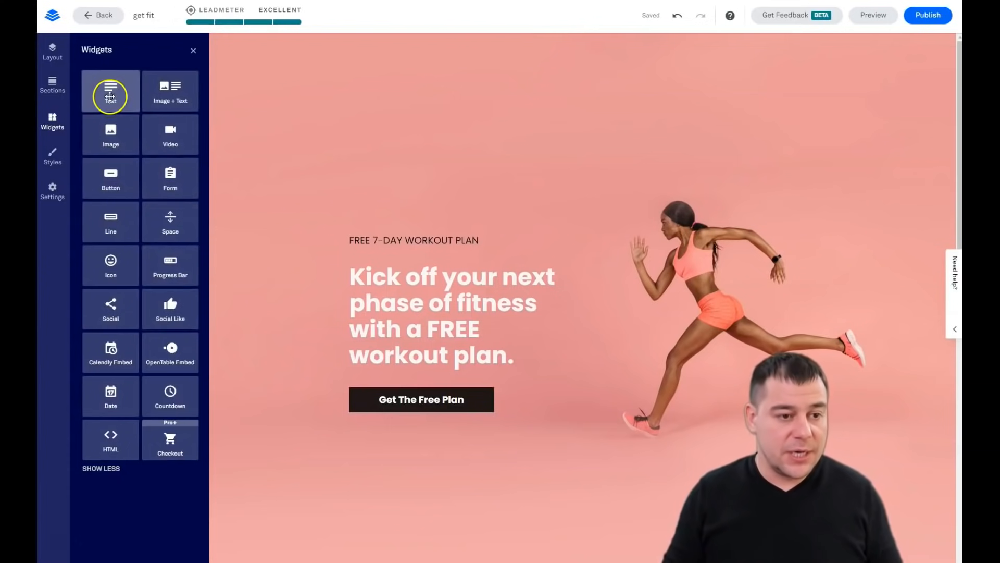
{"action": "left_click_drag", "start_coordinate": [229, 196], "coordinate": [756, 247]}
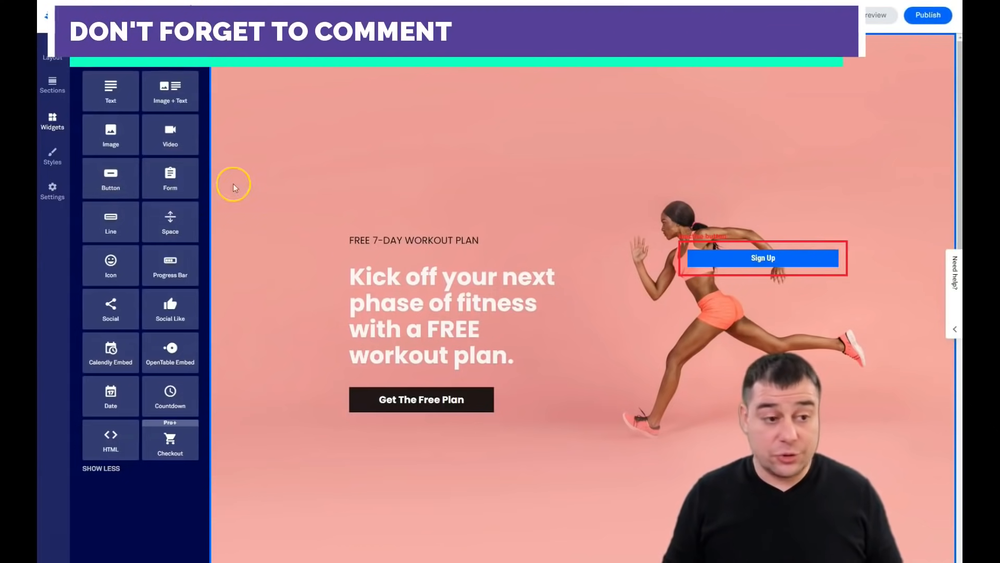
{"action": "left_click_drag", "start_coordinate": [168, 130], "coordinate": [762, 288]}
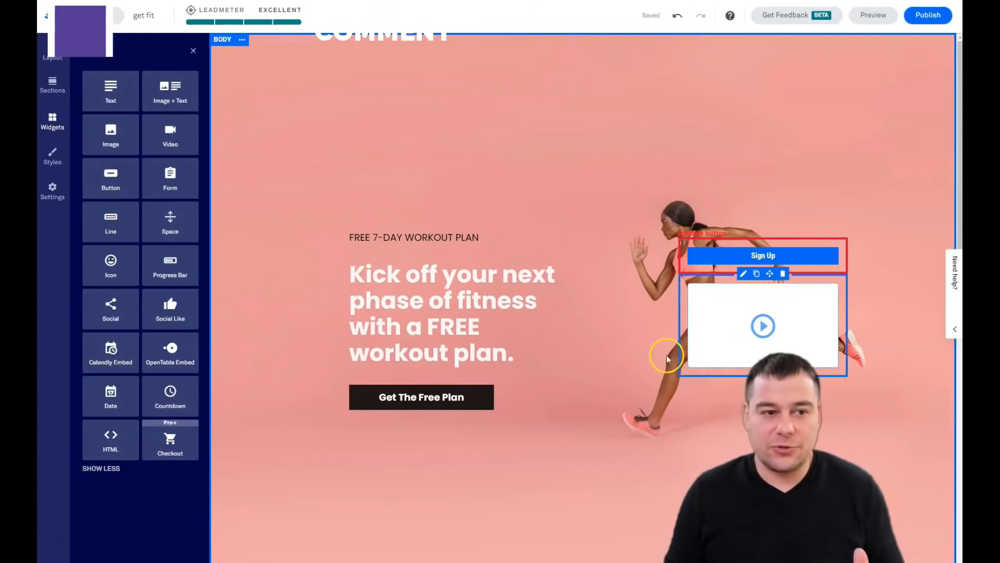
Insert a Space widget between the Sign Up button and the video, and close the widget list.
{"action": "left_click_drag", "start_coordinate": [161, 218], "coordinate": [769, 300]}
{"action": "left_click", "coordinate": [648, 287]}
{"action": "left_click", "coordinate": [646, 391]}
{"action": "left_click", "coordinate": [644, 370]}
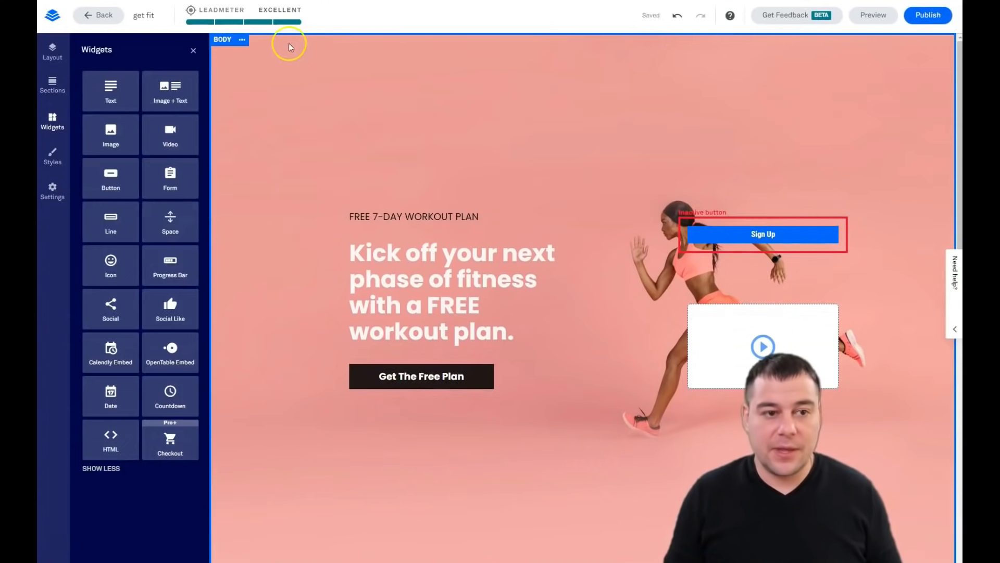
{"action": "left_click", "coordinate": [193, 51]}
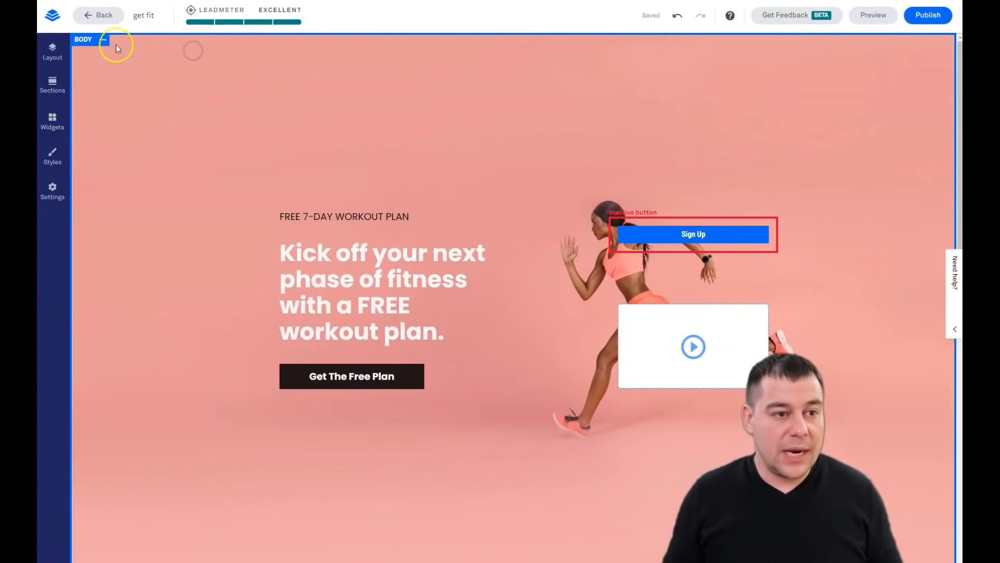
Remove the background image from the Body section's settings and check the page background across the sections.
{"action": "left_click", "coordinate": [103, 41]}
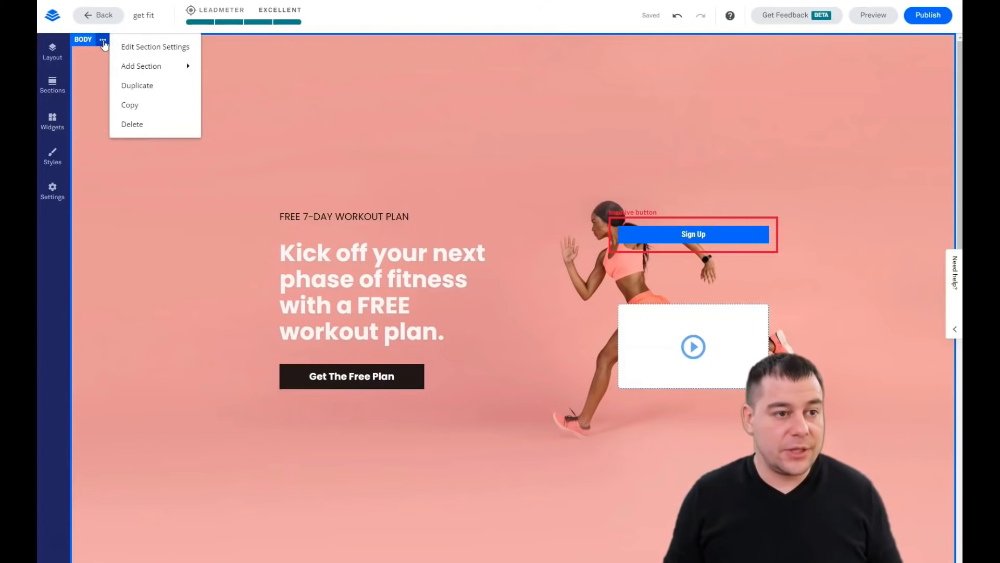
{"action": "left_click", "coordinate": [116, 47]}
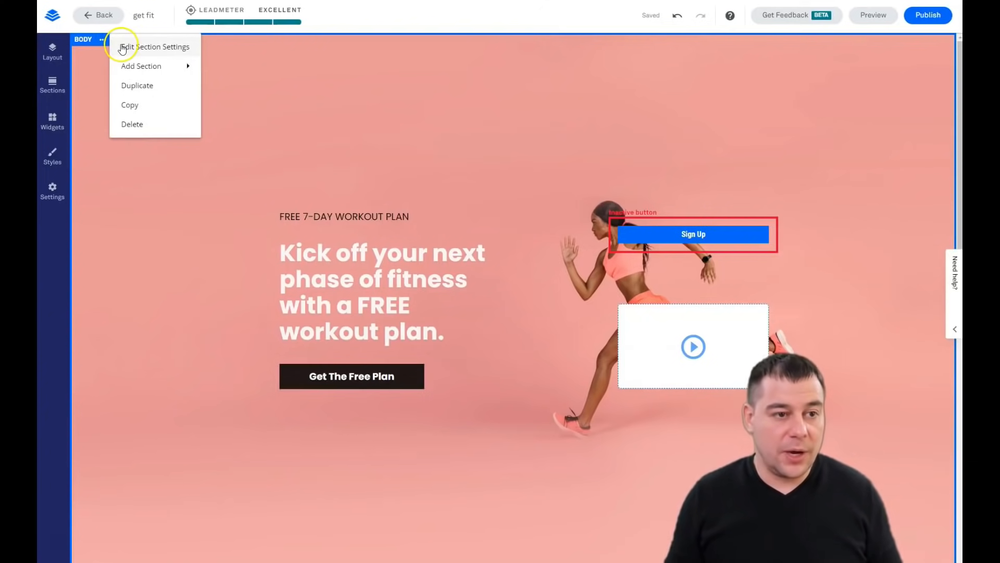
{"action": "mouse_move", "coordinate": [150, 71]}
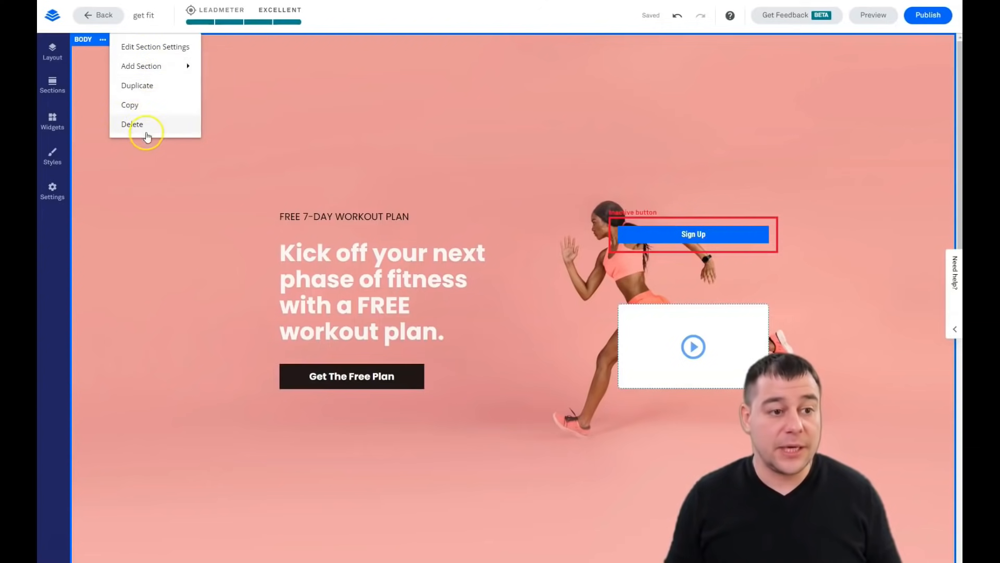
{"action": "left_click", "coordinate": [151, 48]}
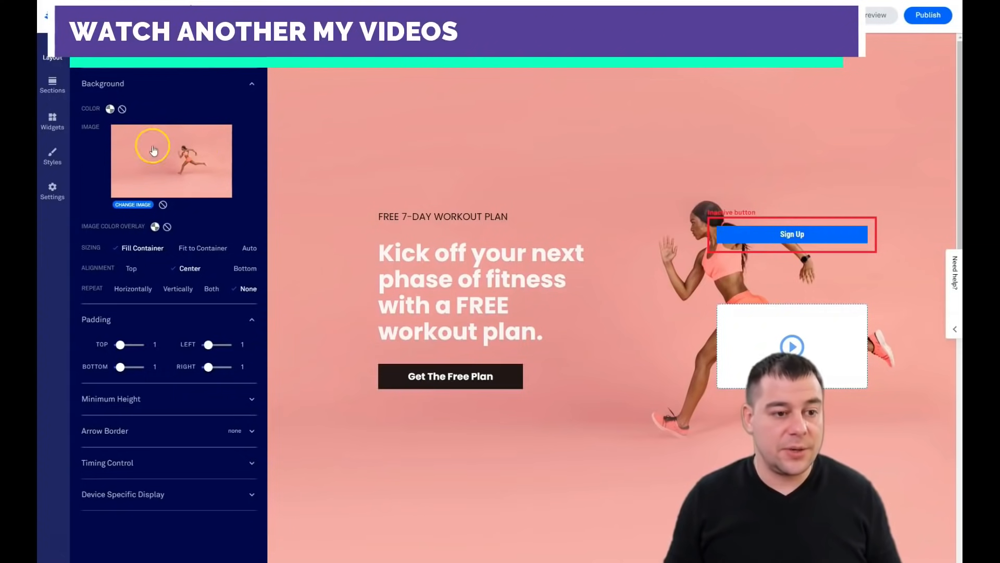
{"action": "left_click", "coordinate": [163, 205]}
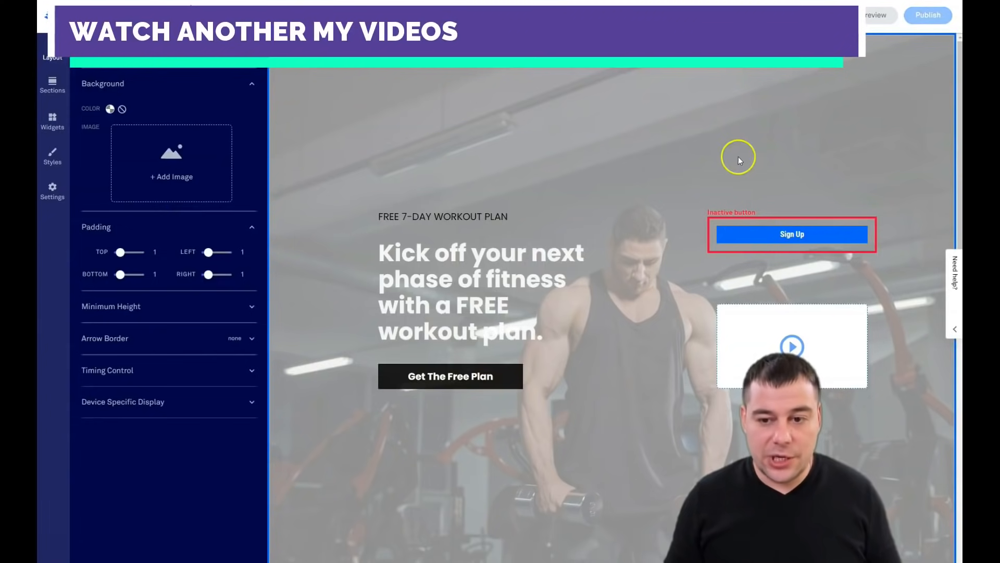
{"action": "scroll", "coordinate": [668, 283], "scroll_direction": "down", "scroll_amount": 15}
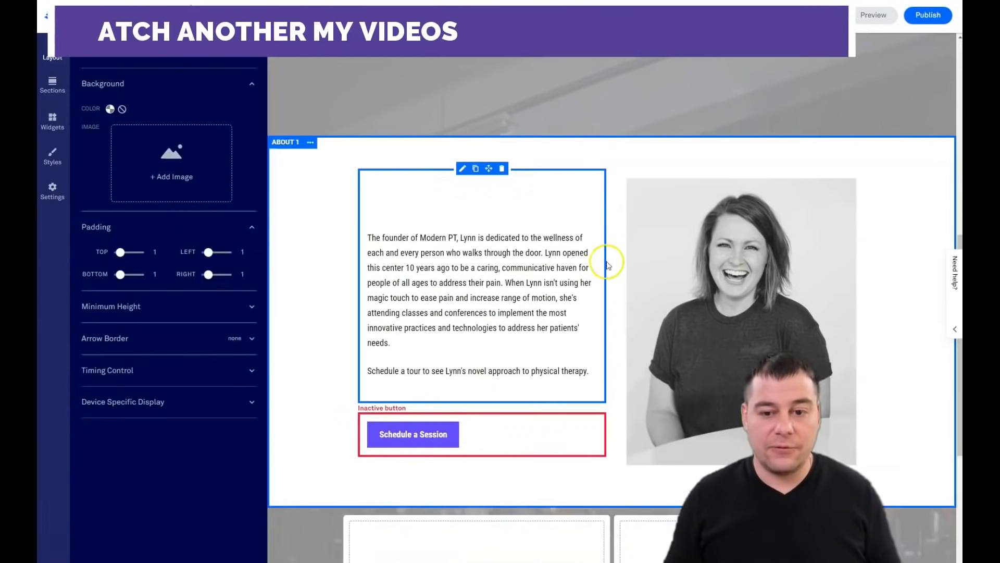
{"action": "scroll", "coordinate": [577, 277], "scroll_direction": "up", "scroll_amount": 15}
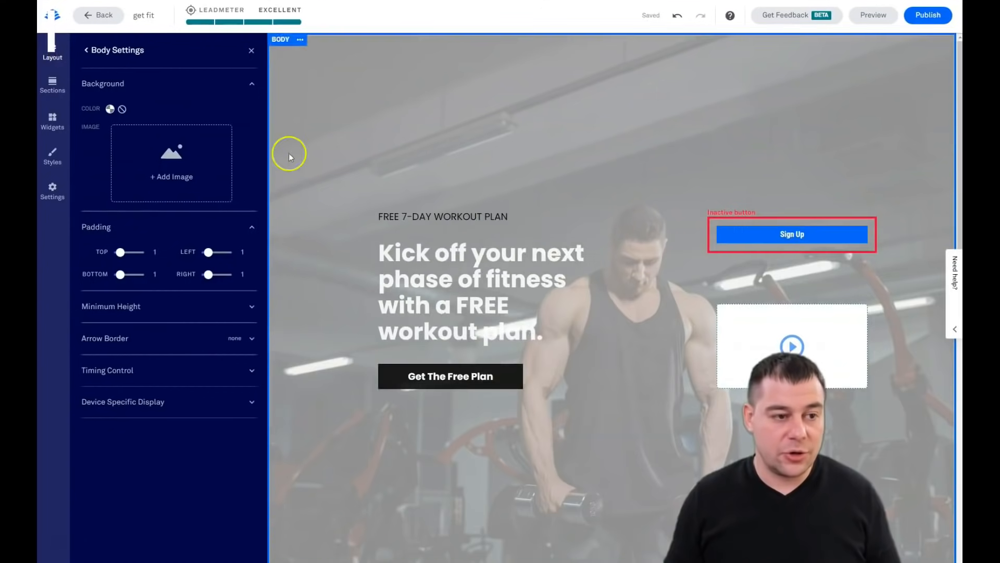
{"action": "scroll", "coordinate": [639, 242], "scroll_direction": "down", "scroll_amount": 4}
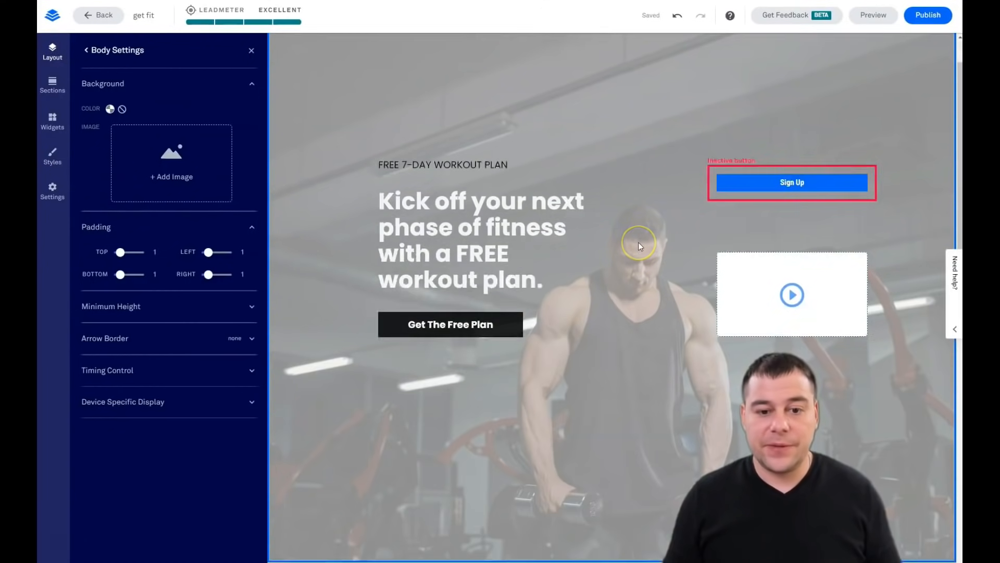
{"action": "scroll", "coordinate": [639, 242], "scroll_direction": "up", "scroll_amount": 4}
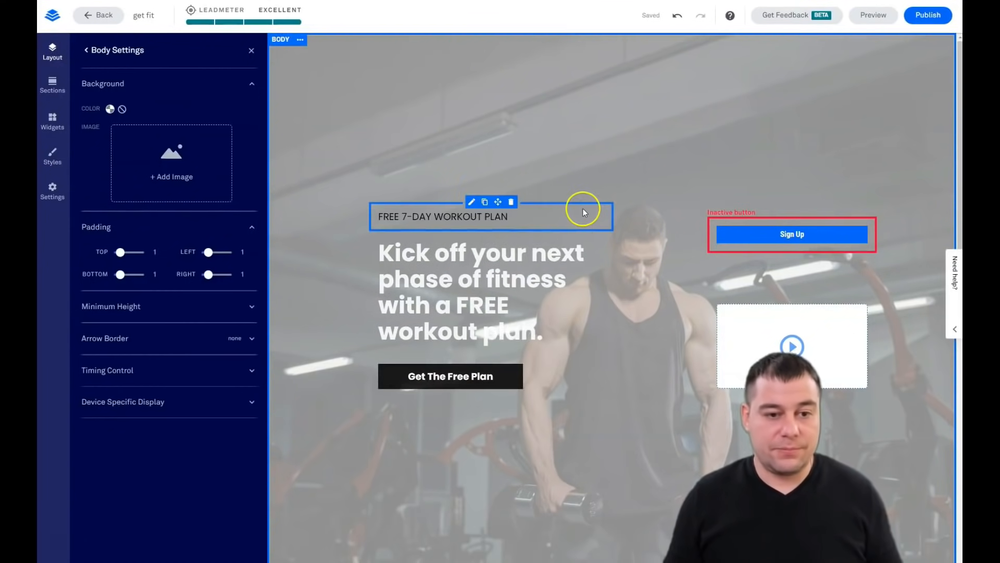
{"action": "scroll", "coordinate": [686, 217], "scroll_direction": "down", "scroll_amount": 2}
{"action": "scroll", "coordinate": [681, 220], "scroll_direction": "up", "scroll_amount": 2}
Delete the Sign Up button and the video widget from the Body section, and close the section settings.
{"action": "left_click", "coordinate": [792, 234]}
{"action": "left_click", "coordinate": [780, 216]}
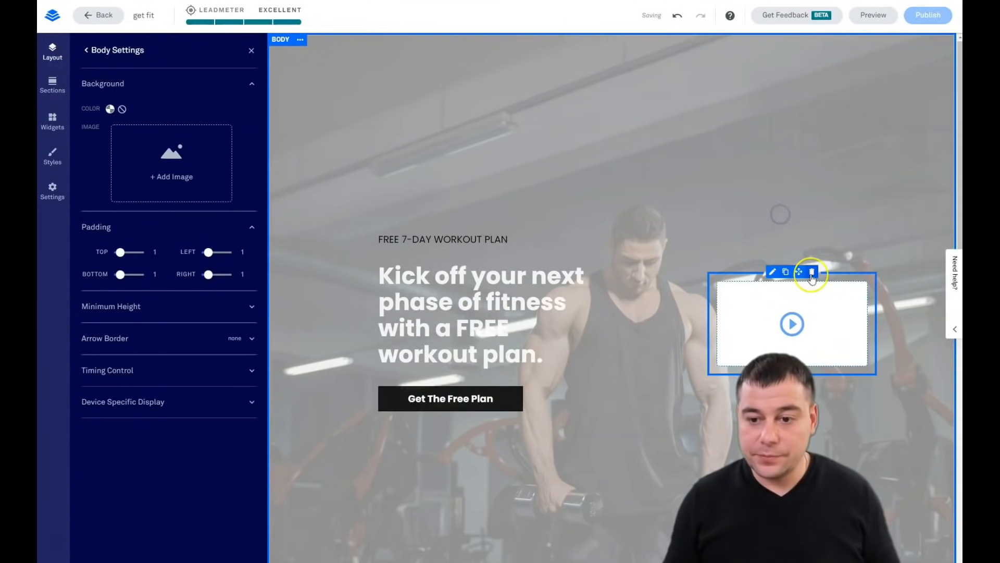
{"action": "left_click", "coordinate": [810, 275]}
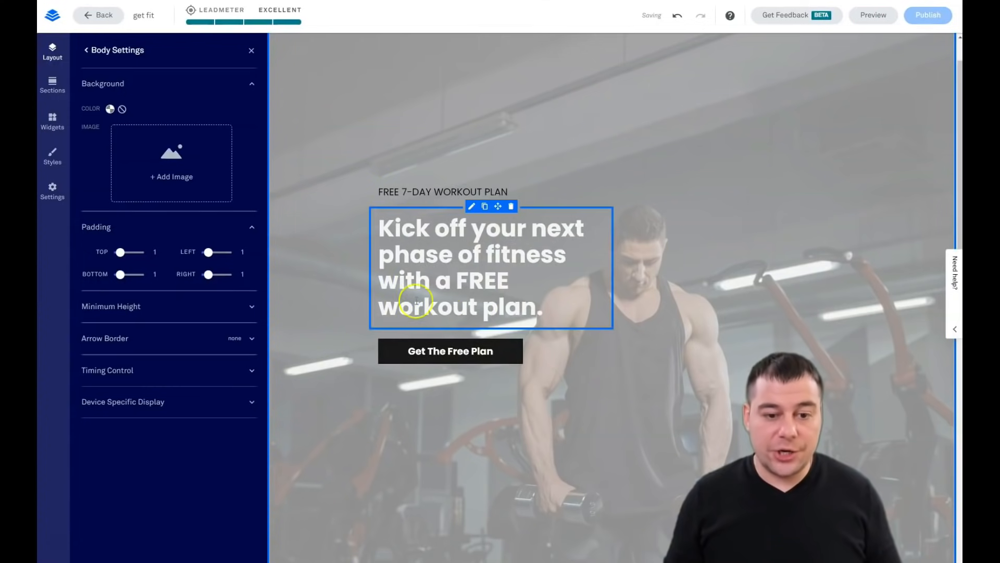
{"action": "left_click", "coordinate": [252, 52]}
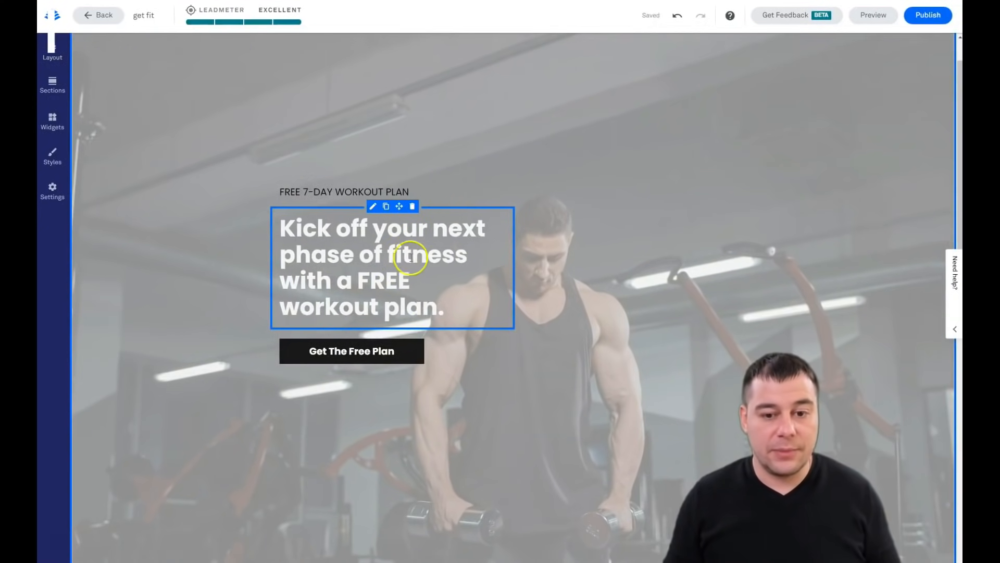
Try the Headline 1 type on the whole headline, return it to Jumbo, and set its size to 6.
{"action": "double_click", "coordinate": [372, 255]}
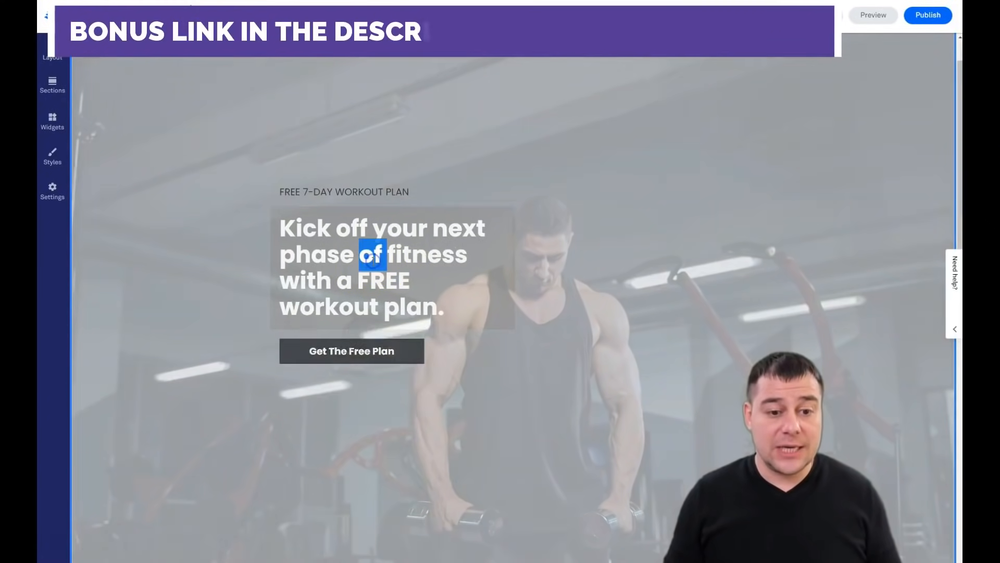
{"action": "left_click_drag", "start_coordinate": [458, 290], "coordinate": [263, 228]}
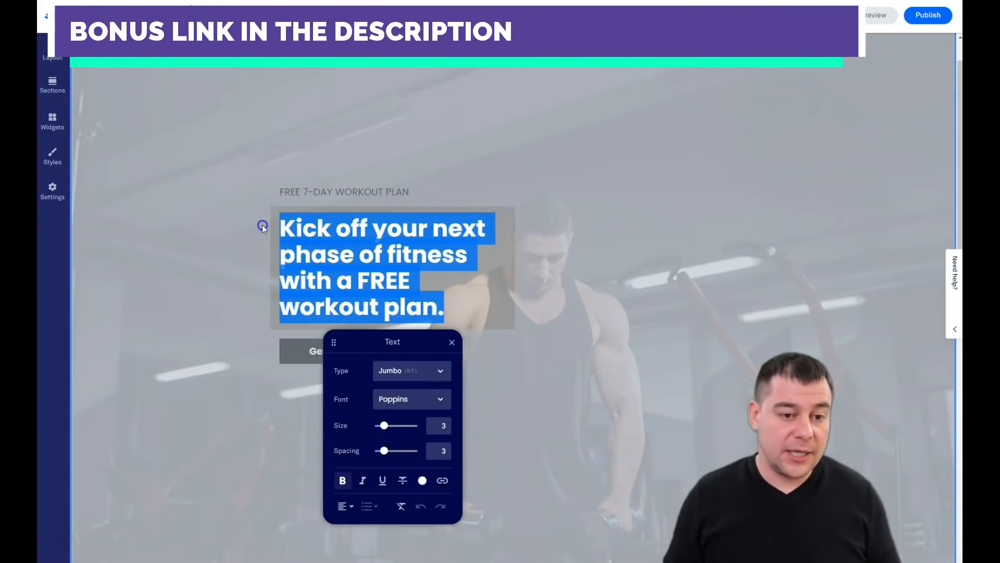
{"action": "left_click", "coordinate": [442, 371]}
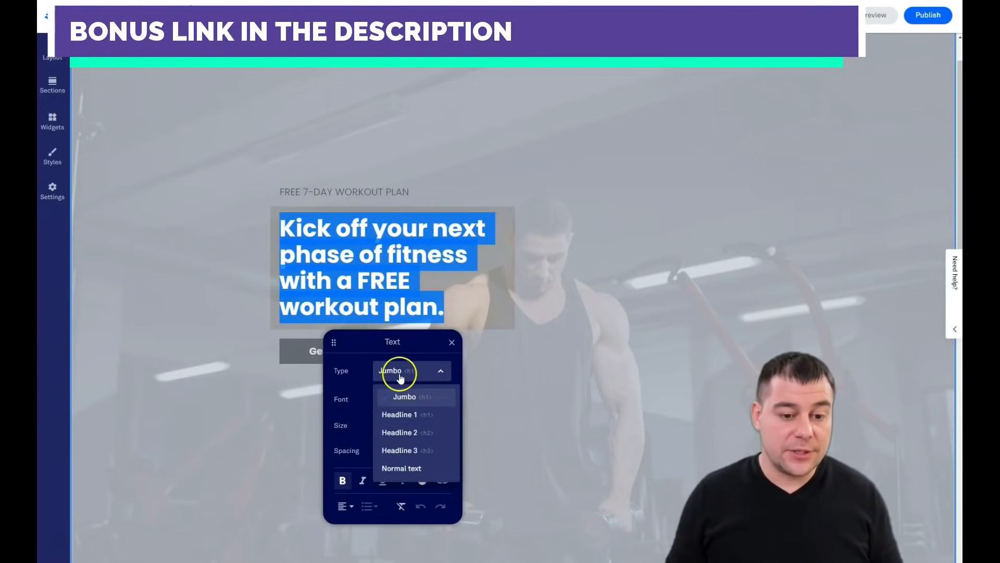
{"action": "left_click", "coordinate": [399, 414]}
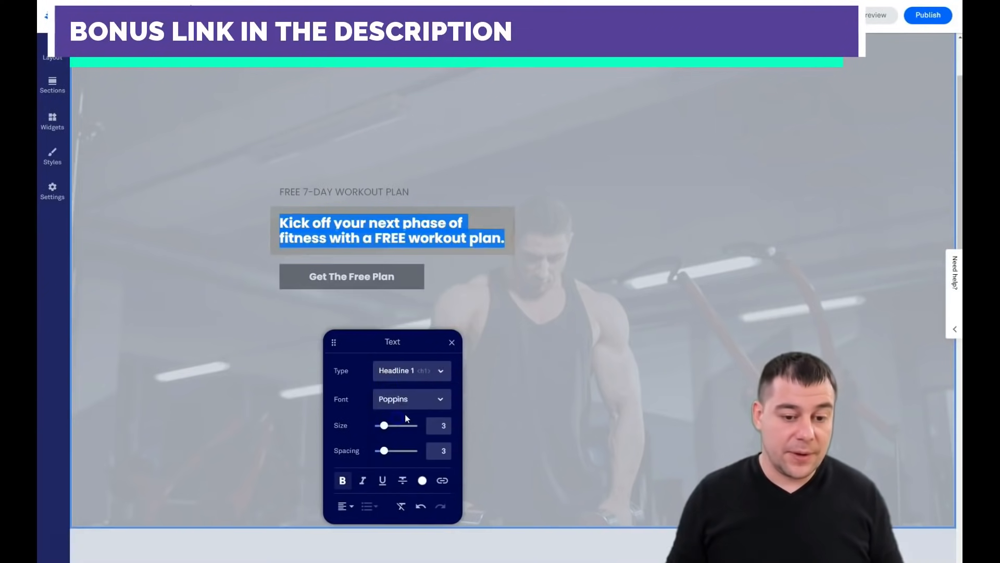
{"action": "left_click", "coordinate": [440, 371]}
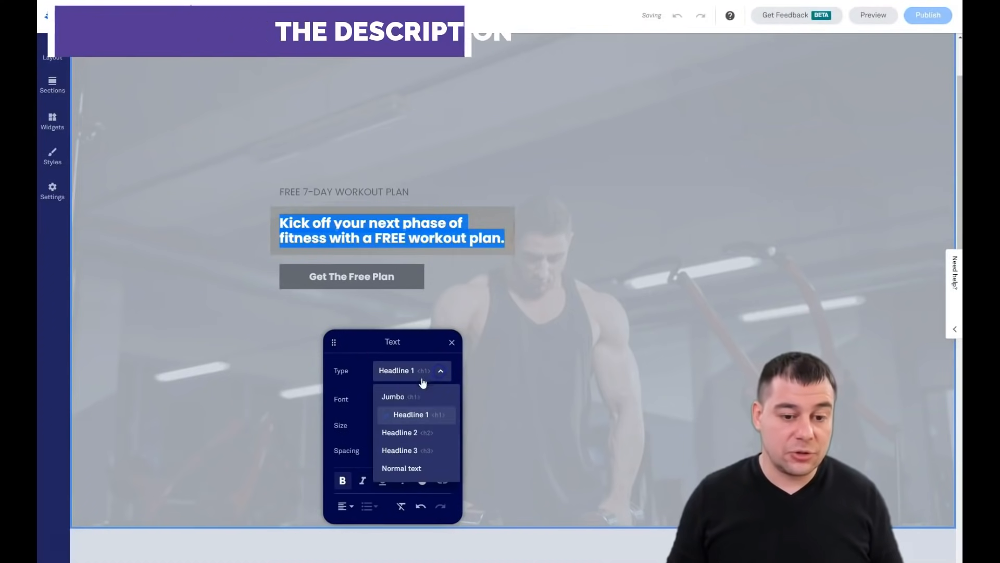
{"action": "left_click", "coordinate": [413, 398]}
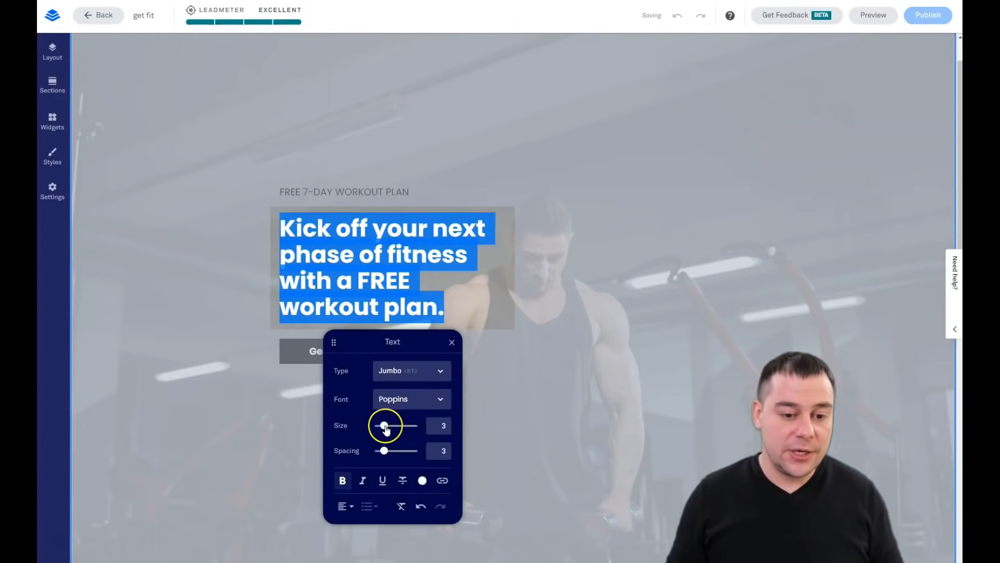
{"action": "left_click_drag", "start_coordinate": [390, 428], "coordinate": [399, 430]}
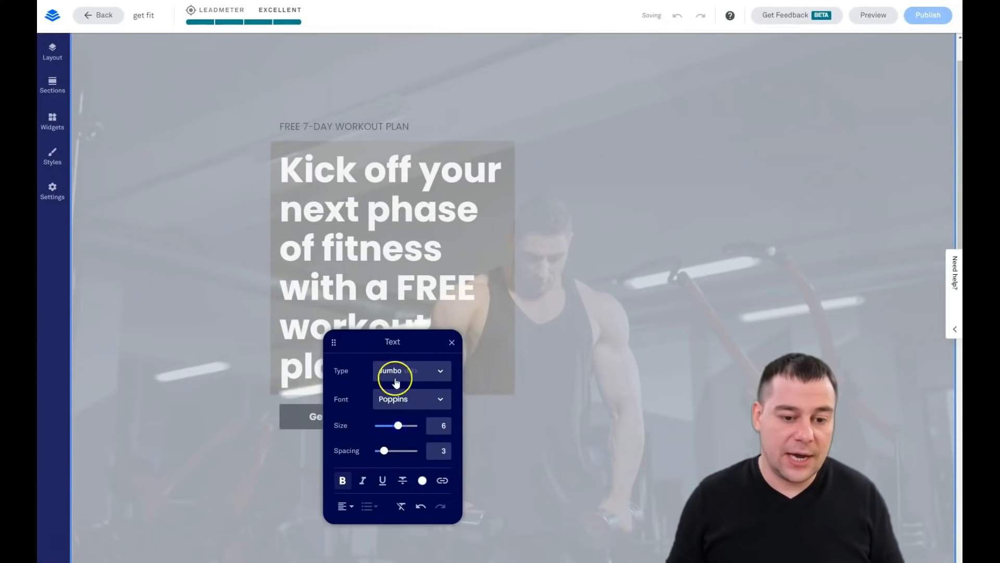
Compare Headline 1 with Jumbo at the larger size, keep Jumbo, and set the headline's spacing to 4.
{"action": "left_click", "coordinate": [440, 372]}
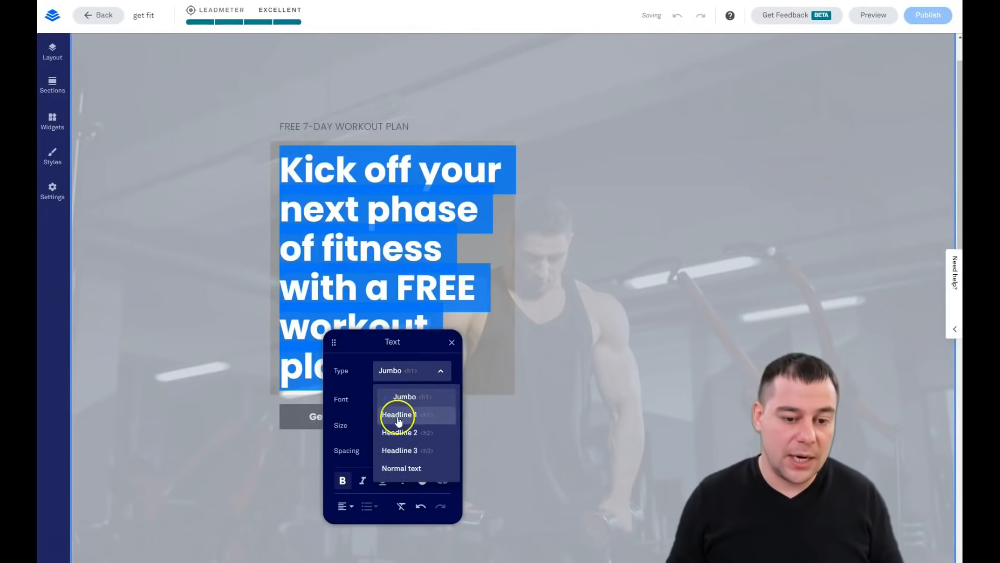
{"action": "left_click", "coordinate": [407, 413]}
{"action": "left_click", "coordinate": [447, 378]}
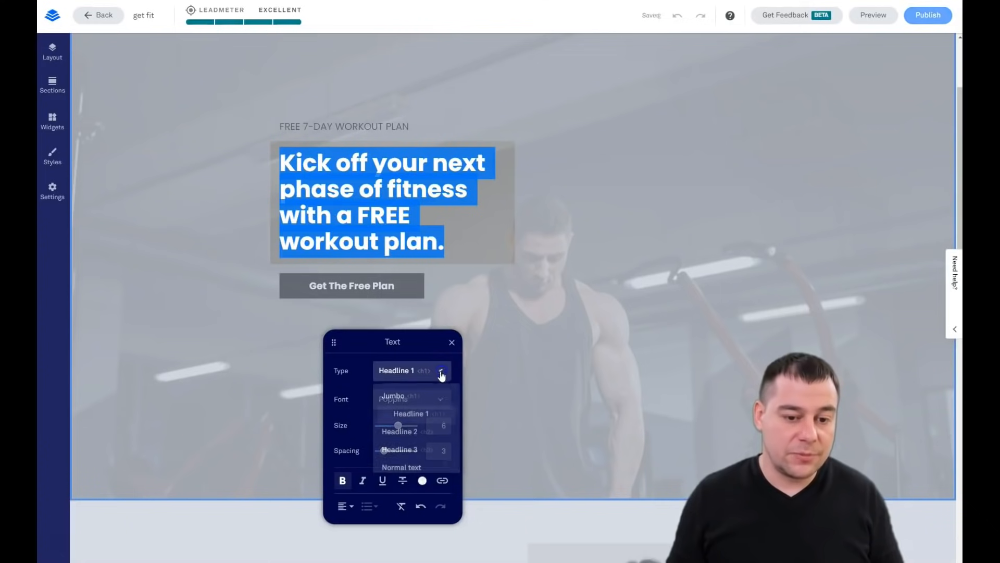
{"action": "left_click", "coordinate": [414, 396]}
{"action": "left_click_drag", "start_coordinate": [384, 451], "coordinate": [391, 452]}
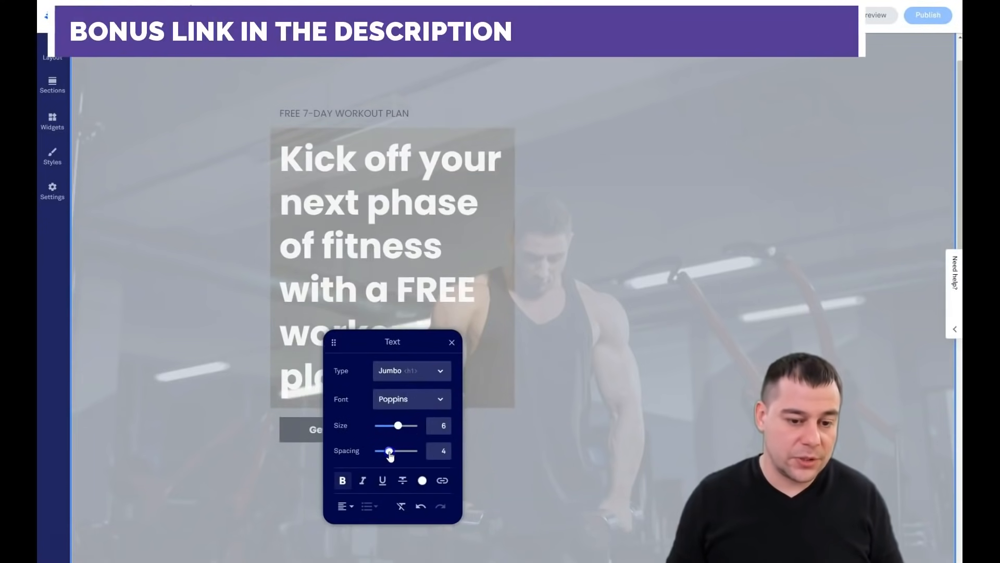
Color the headline text with the salmon pink from the recent colors.
{"action": "left_click", "coordinate": [423, 480]}
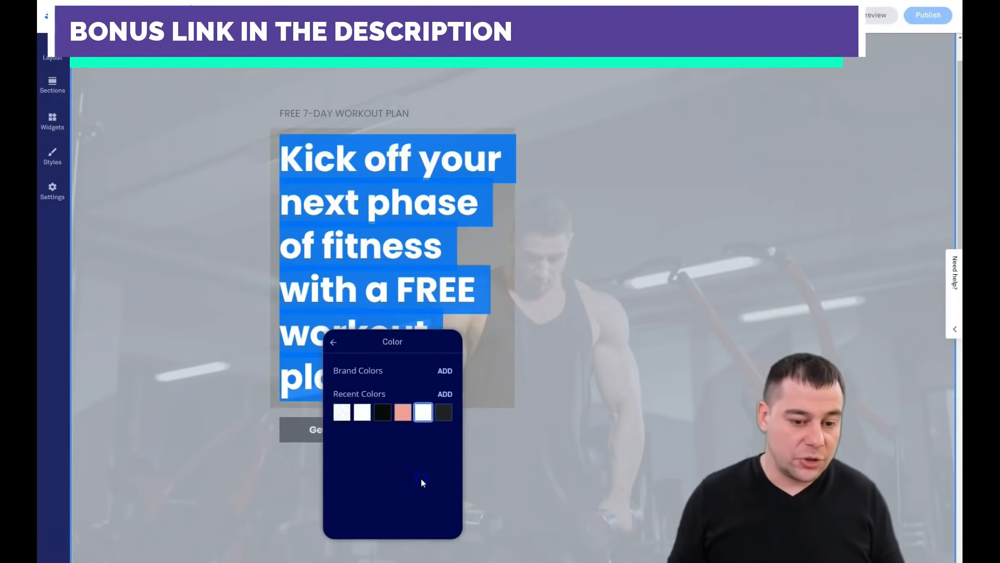
{"action": "left_click", "coordinate": [385, 417]}
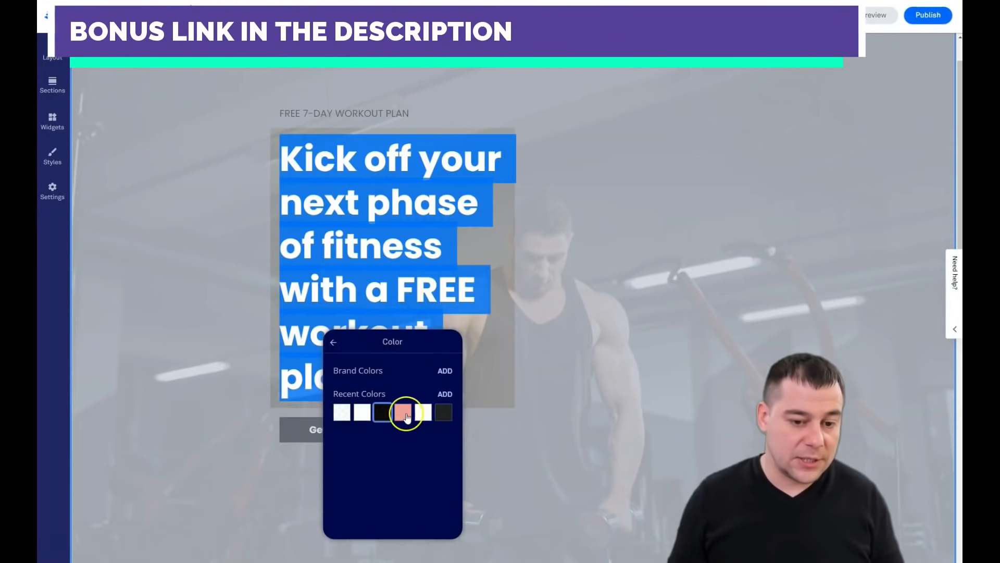
{"action": "left_click", "coordinate": [407, 417]}
{"action": "left_click", "coordinate": [647, 268]}
Reselect the whole headline text and change its color to black.
{"action": "left_click", "coordinate": [381, 382]}
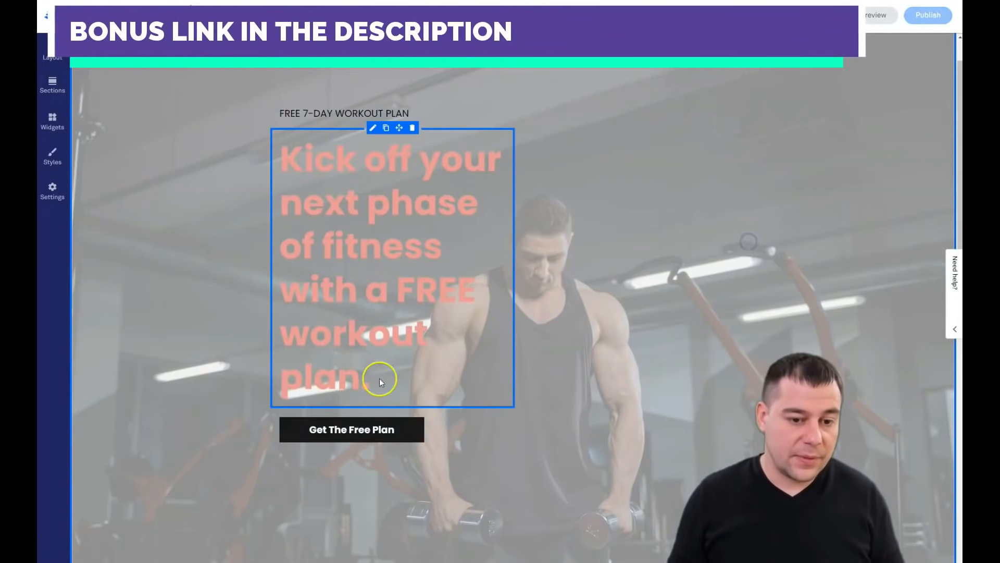
{"action": "double_click", "coordinate": [285, 157]}
{"action": "left_click_drag", "start_coordinate": [435, 398], "coordinate": [280, 159]}
{"action": "left_click", "coordinate": [230, 322]}
{"action": "left_click", "coordinate": [193, 261]}
{"action": "left_click", "coordinate": [544, 245]}
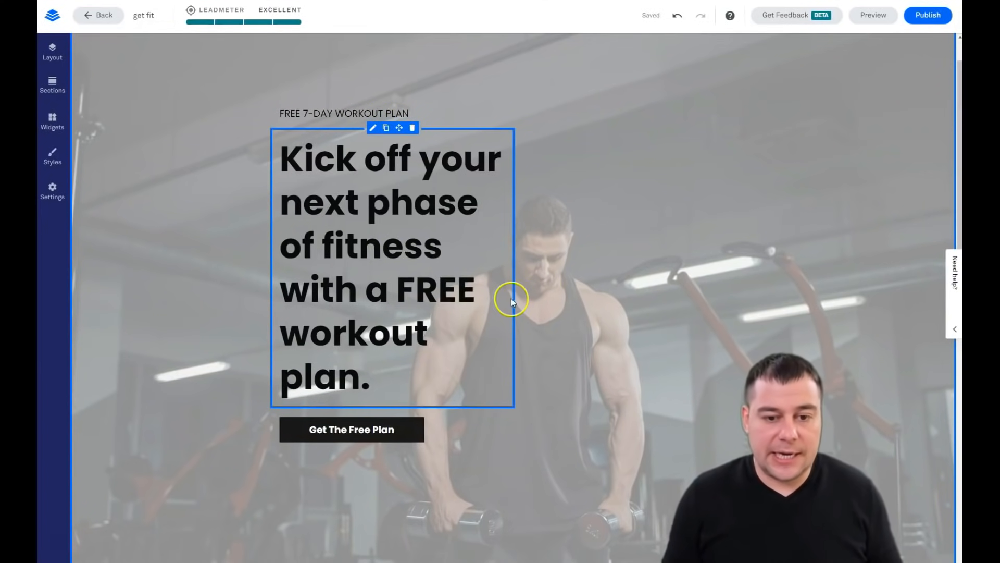
Widen the headline's column using the divider and delete the remaining Space widget from the neighboring column.
{"action": "mouse_move", "coordinate": [602, 273]}
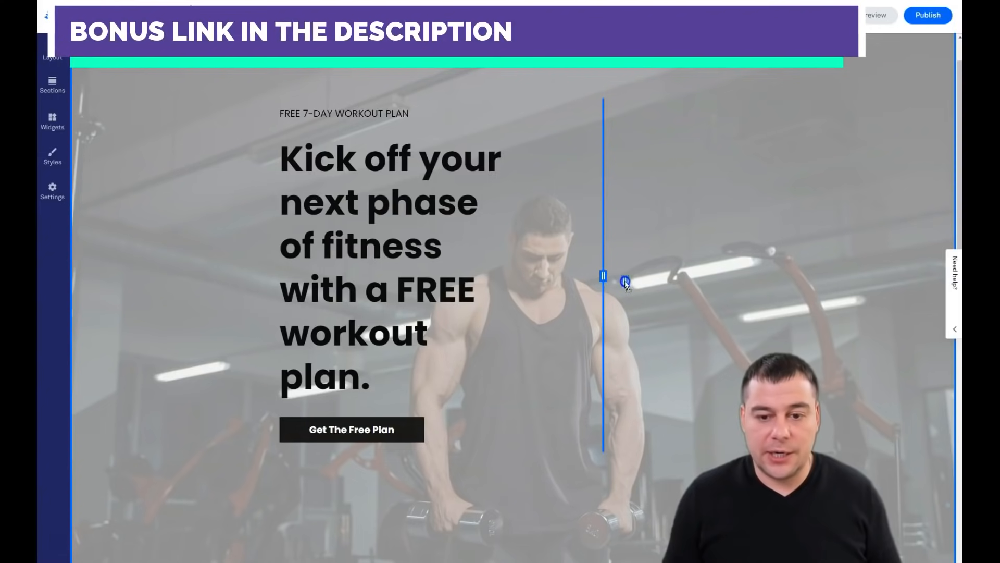
{"action": "left_click_drag", "start_coordinate": [651, 282], "coordinate": [763, 274]}
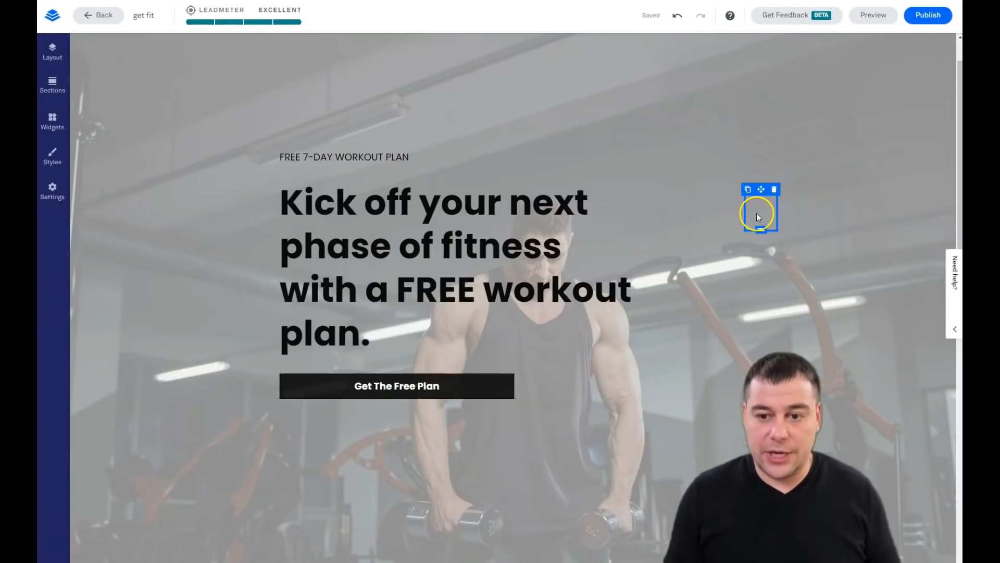
{"action": "left_click", "coordinate": [773, 190]}
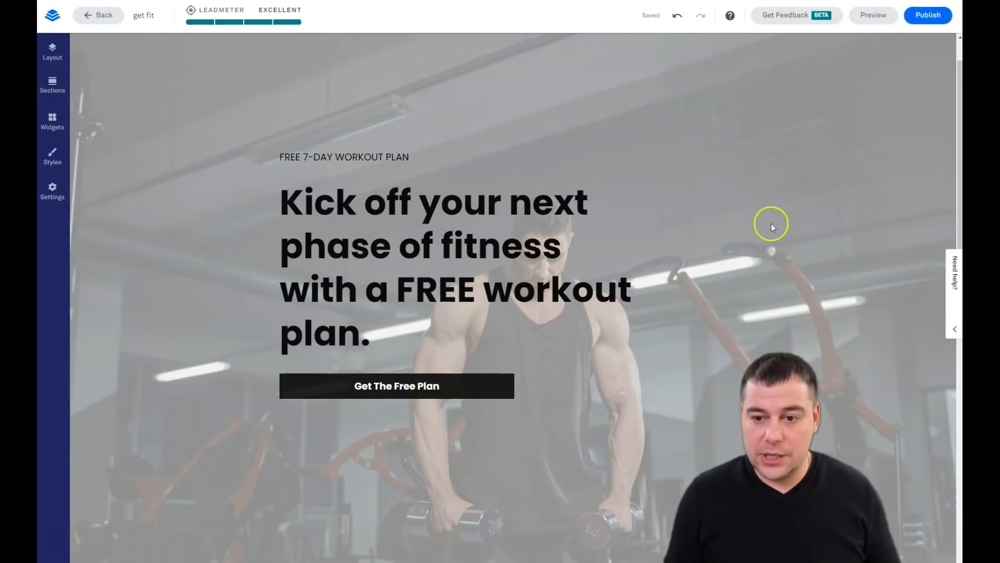
Delete the empty Column 3 from the Body section in the page layout, and close the layout.
{"action": "left_click", "coordinate": [773, 150]}
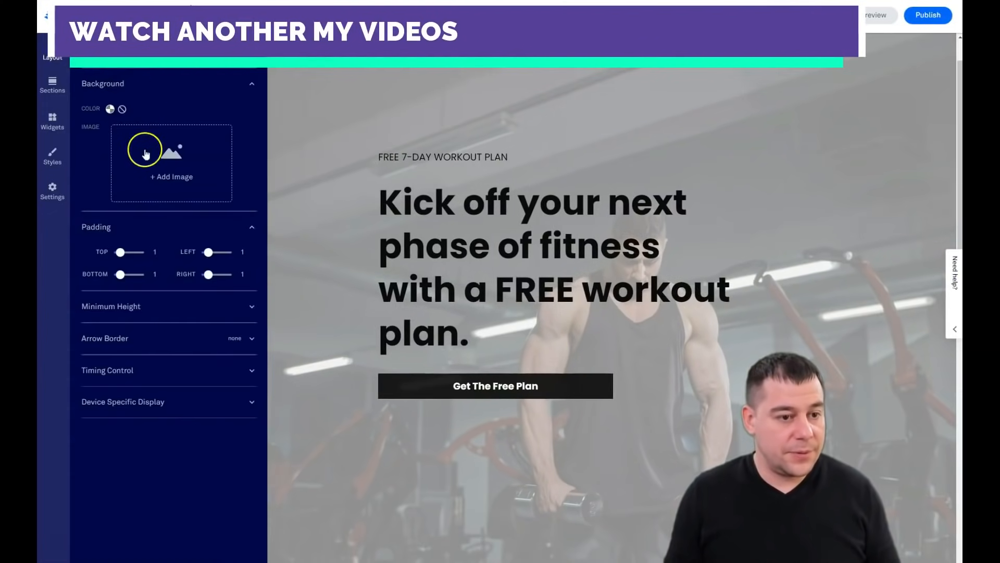
{"action": "left_click", "coordinate": [104, 71]}
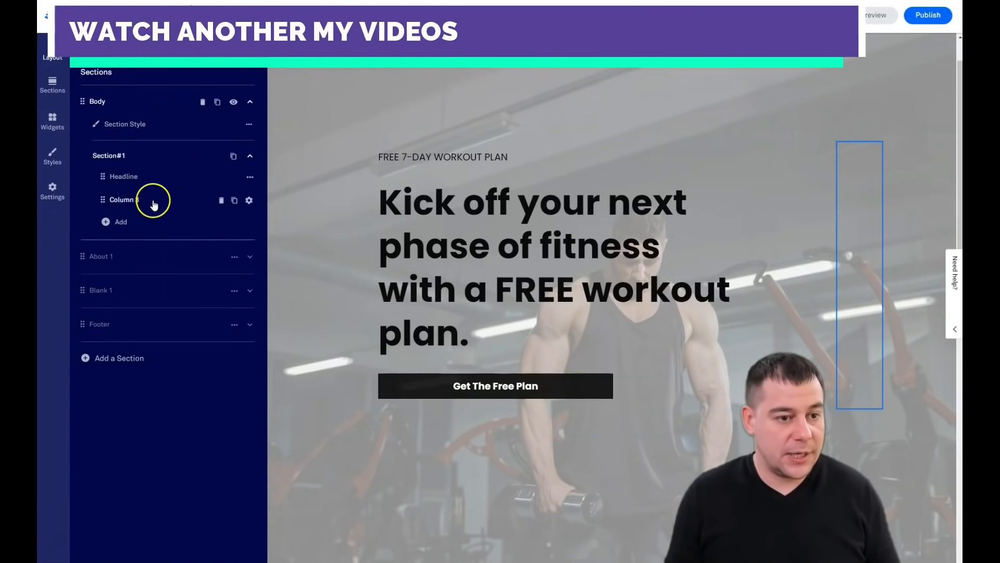
{"action": "left_click", "coordinate": [221, 201]}
{"action": "left_click", "coordinate": [188, 199]}
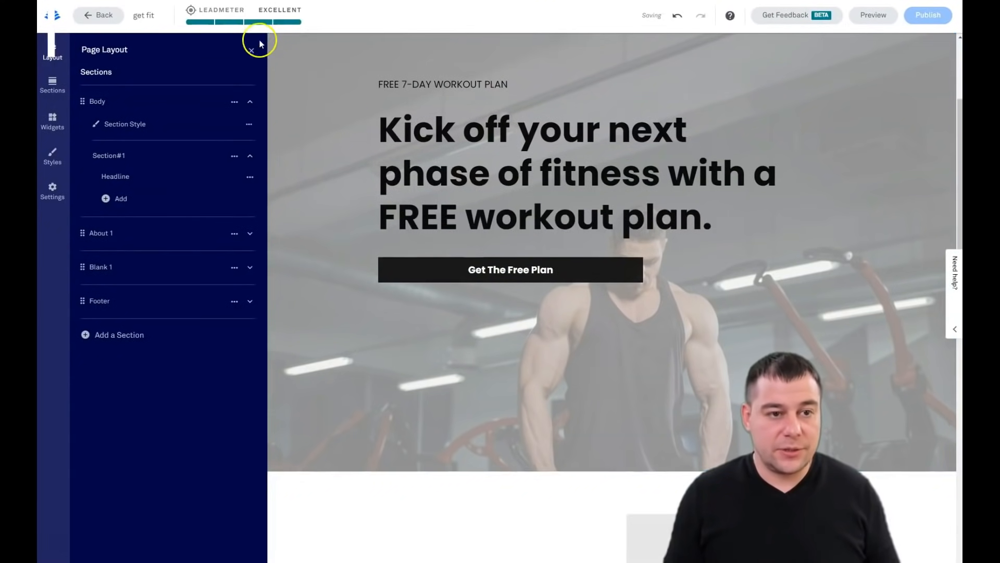
{"action": "left_click", "coordinate": [251, 52]}
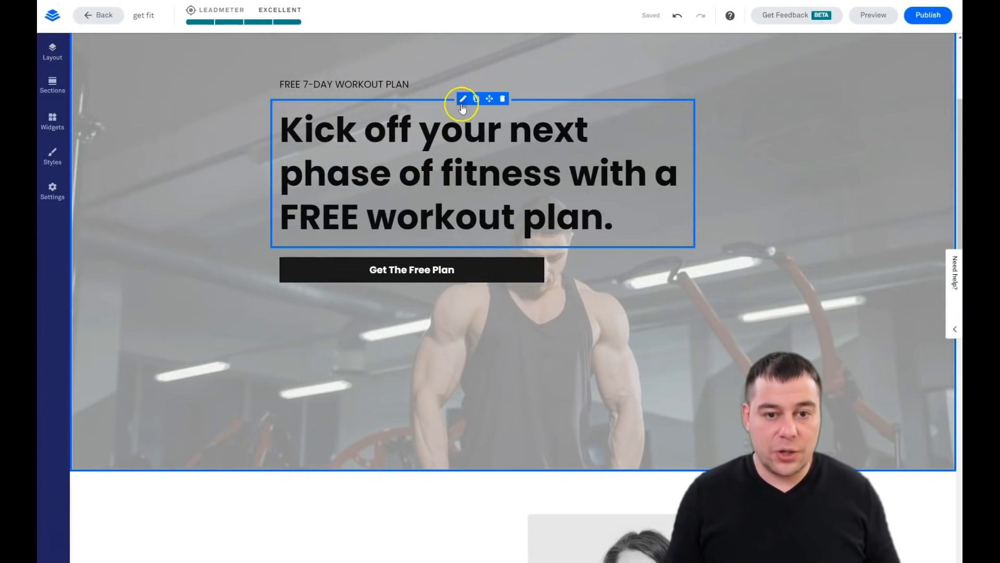
Center-align the headline text above the Get The Free Plan button.
{"action": "left_click", "coordinate": [458, 97]}
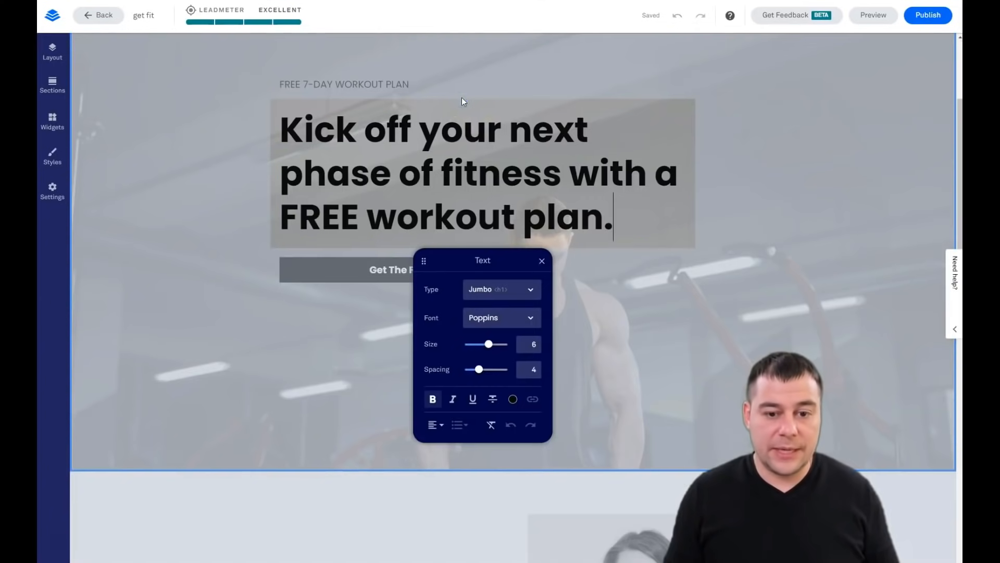
{"action": "left_click", "coordinate": [432, 425]}
{"action": "left_click", "coordinate": [436, 411]}
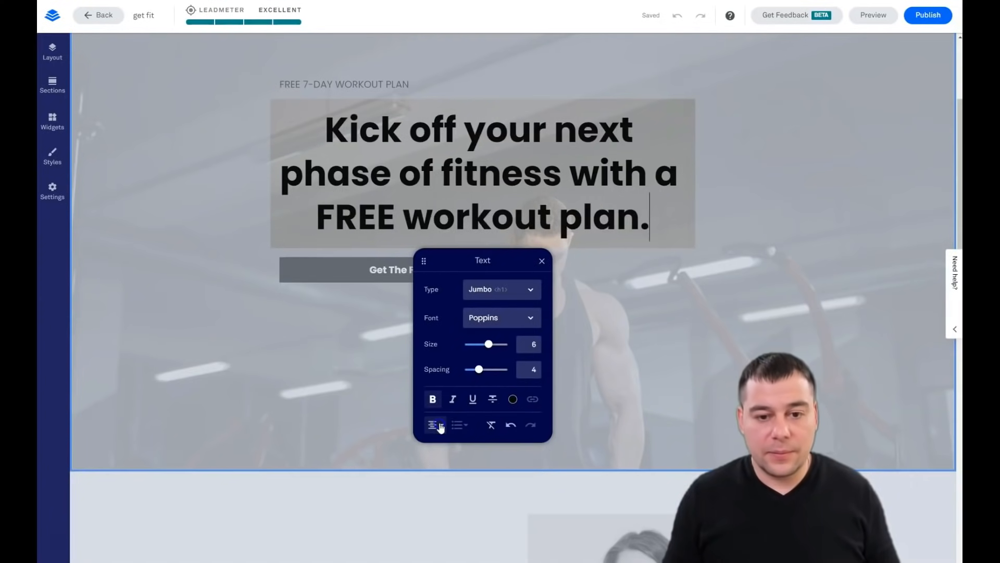
{"action": "left_click", "coordinate": [647, 346]}
{"action": "left_click", "coordinate": [439, 274]}
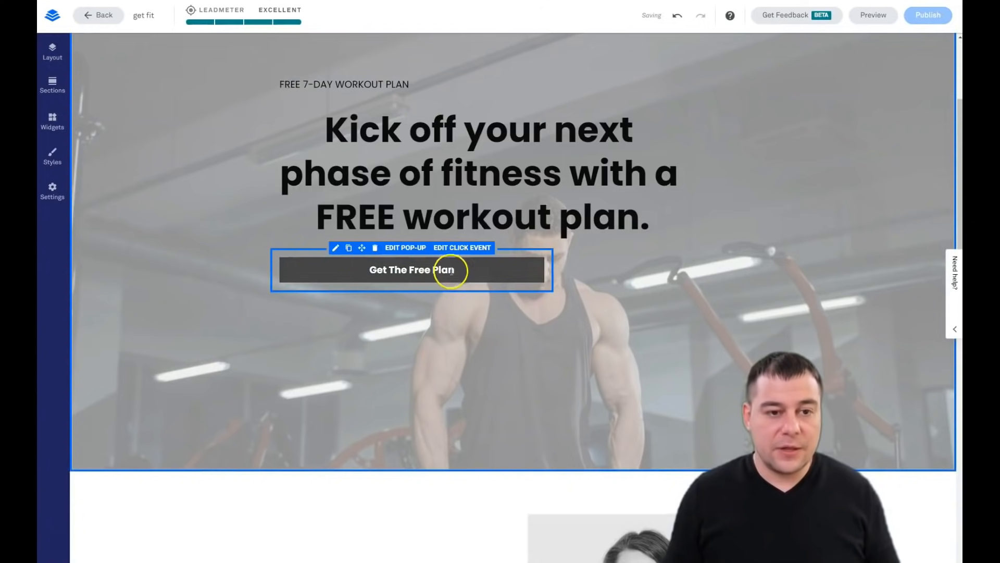
{"action": "left_click", "coordinate": [337, 82]}
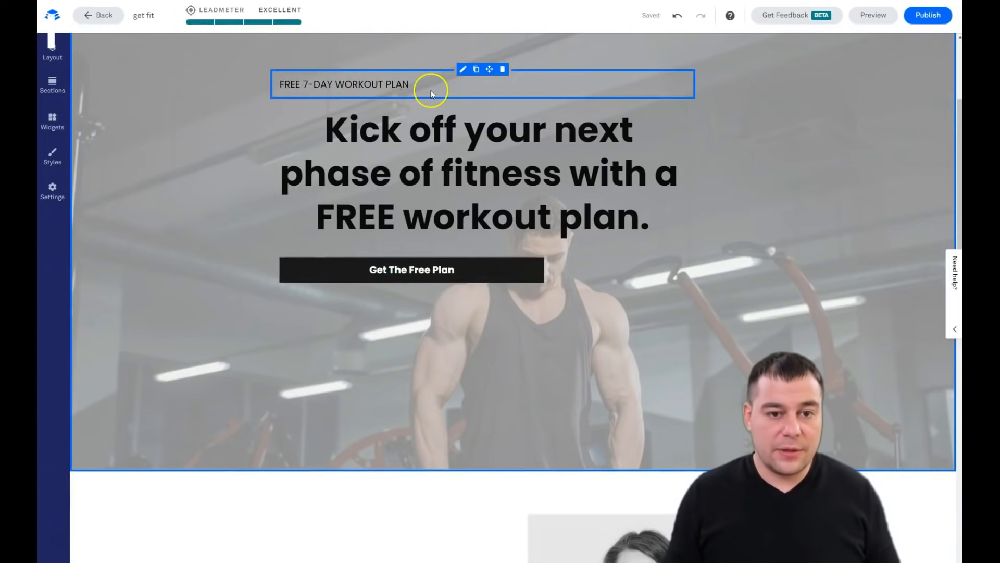
Return the headline text to left alignment.
{"action": "left_click", "coordinate": [458, 112]}
{"action": "left_click", "coordinate": [435, 153]}
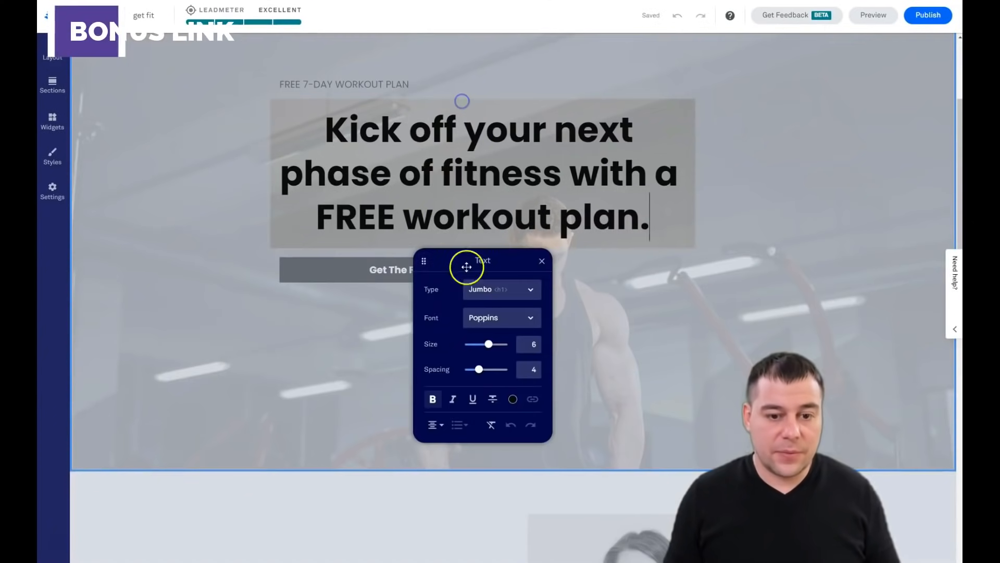
{"action": "left_click", "coordinate": [441, 426]}
{"action": "left_click", "coordinate": [434, 442]}
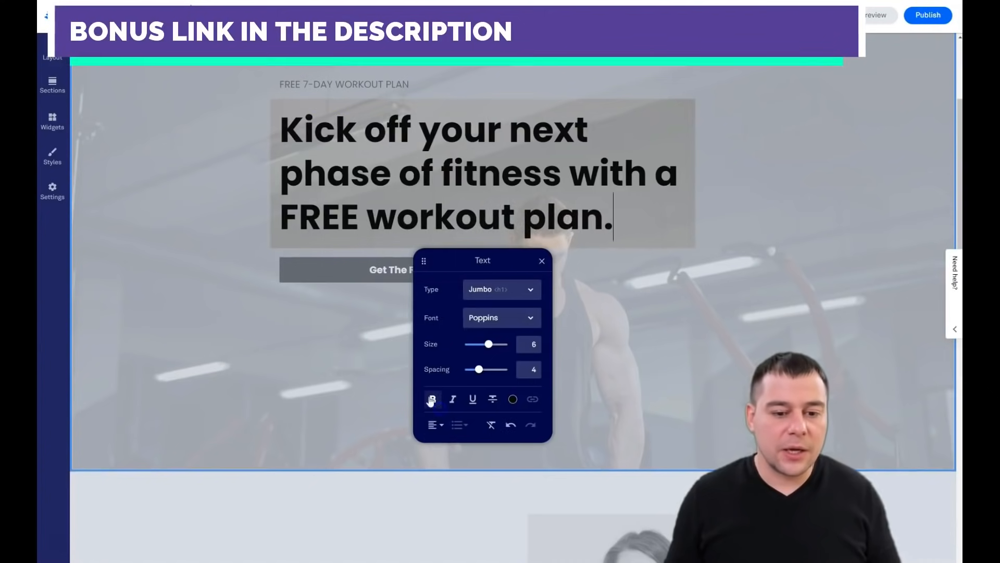
{"action": "left_click", "coordinate": [221, 331]}
Center-align the "FREE 7-DAY WORKOUT PLAN" line above the headline.
{"action": "left_click", "coordinate": [386, 132]}
{"action": "left_click", "coordinate": [310, 93]}
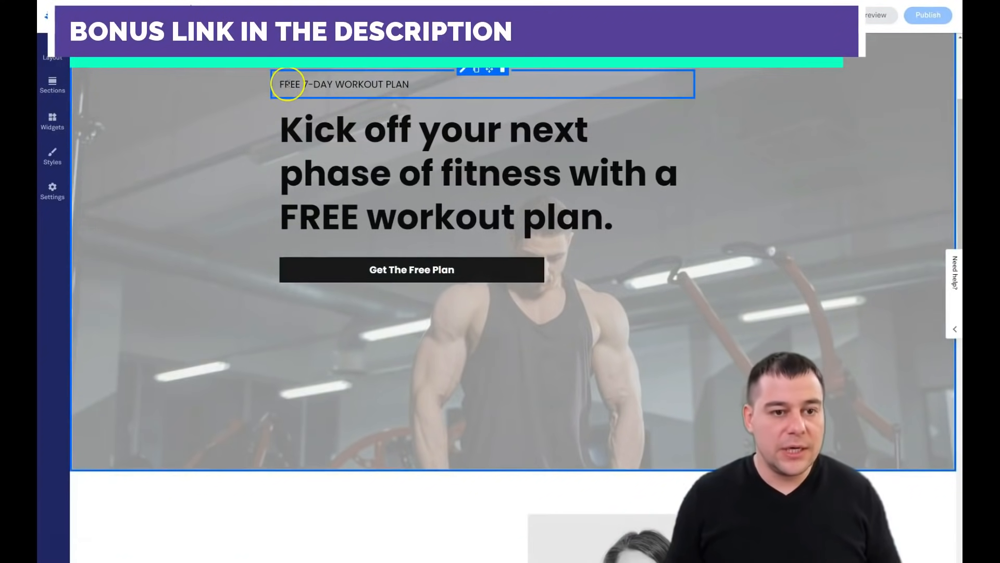
{"action": "left_click", "coordinate": [462, 69]}
{"action": "left_click", "coordinate": [439, 276]}
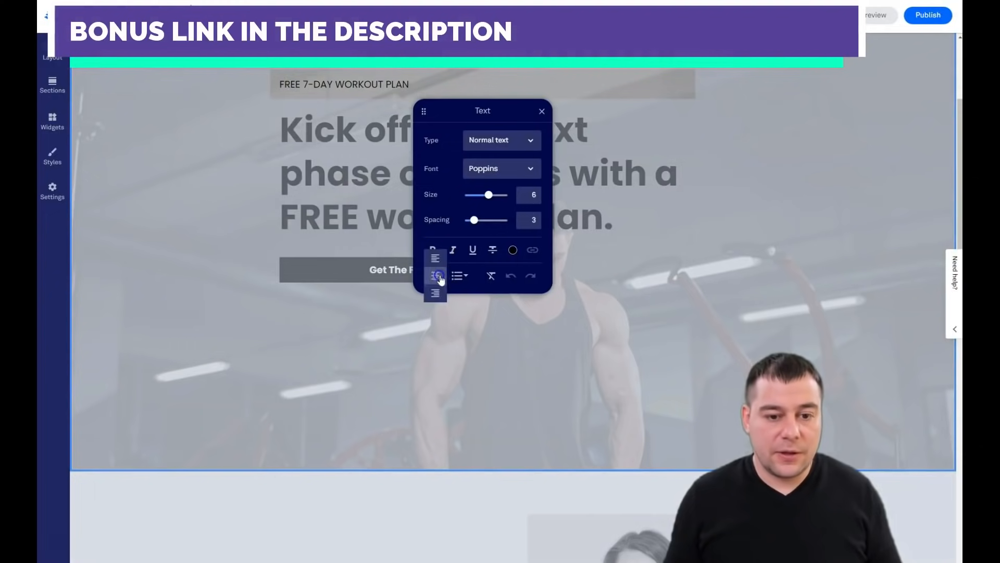
{"action": "left_click", "coordinate": [441, 279]}
{"action": "left_click", "coordinate": [245, 112]}
{"action": "left_click", "coordinate": [348, 81]}
{"action": "left_click", "coordinate": [435, 276]}
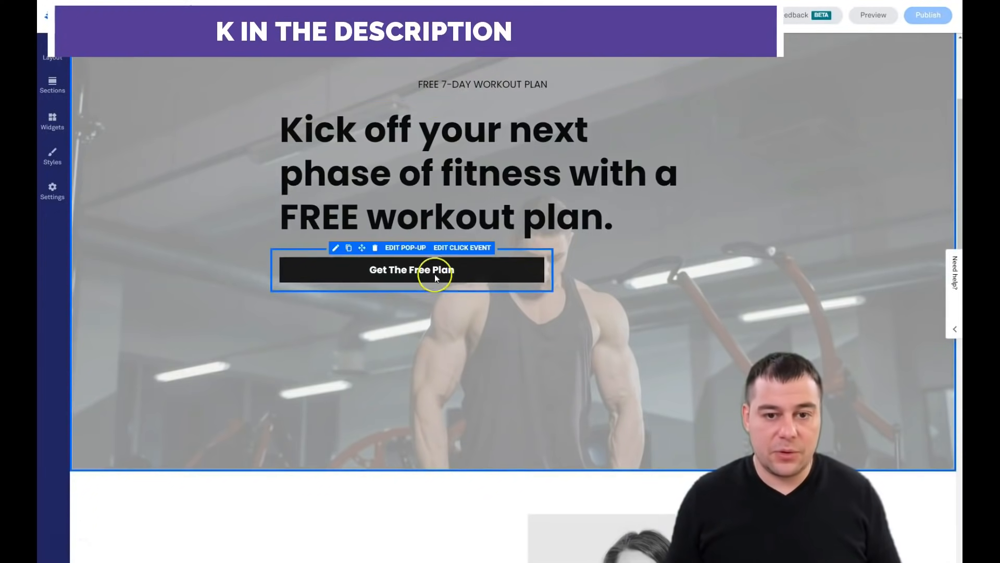
{"action": "left_click", "coordinate": [520, 78]}
{"action": "left_click", "coordinate": [614, 306]}
Select the whole headline, try the Nunito font on it, and set its font to Open Sans.
{"action": "left_click", "coordinate": [458, 174]}
{"action": "double_click", "coordinate": [458, 174]}
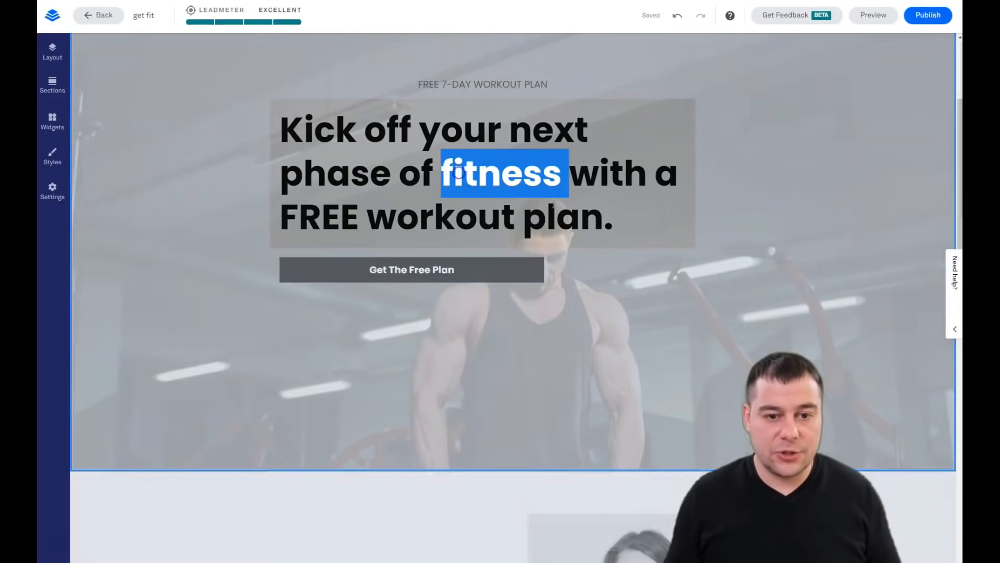
{"action": "left_click_drag", "start_coordinate": [632, 218], "coordinate": [292, 105]}
{"action": "left_click", "coordinate": [534, 328]}
{"action": "left_click", "coordinate": [502, 351]}
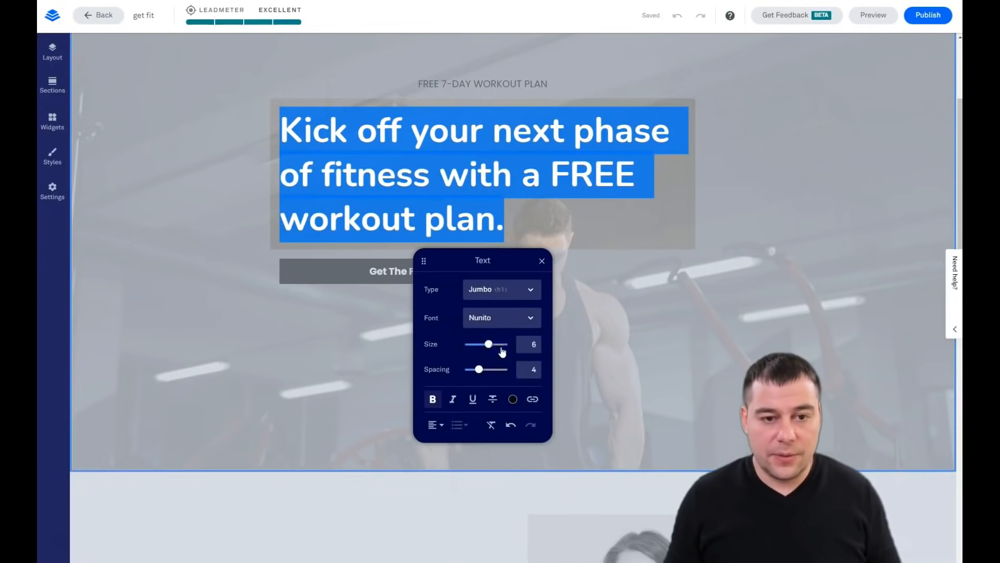
{"action": "left_click", "coordinate": [529, 318]}
{"action": "left_click", "coordinate": [509, 398]}
{"action": "left_click", "coordinate": [690, 340]}
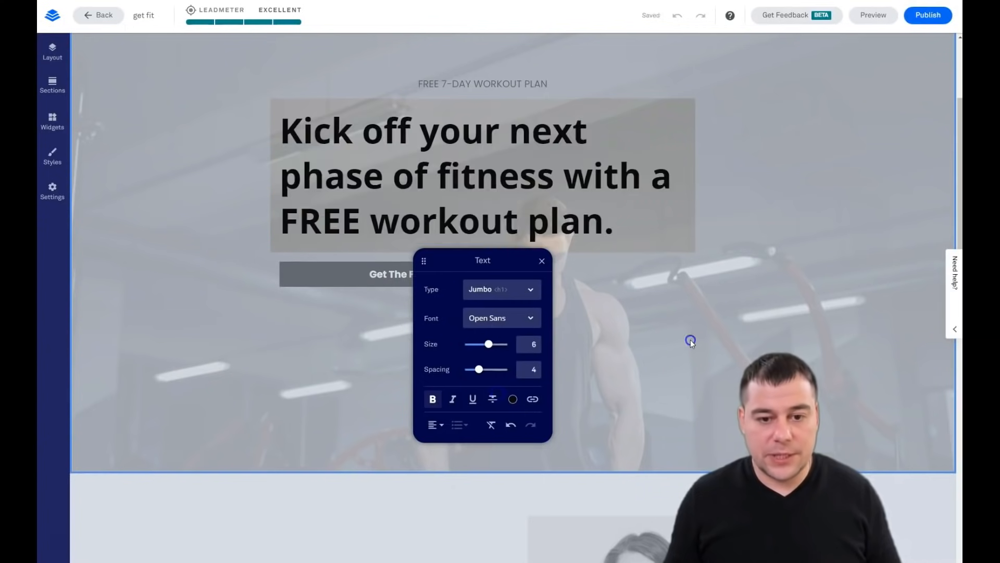
Change the font of the "FREE 7-DAY WORKOUT PLAN" line to Open Sans.
{"action": "double_click", "coordinate": [558, 86]}
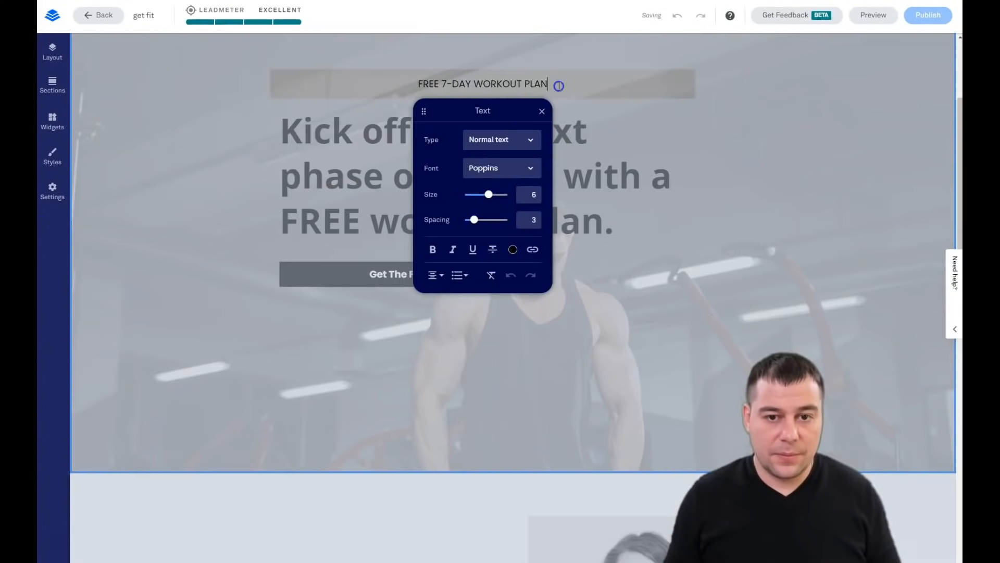
{"action": "left_click_drag", "start_coordinate": [558, 85], "coordinate": [398, 85]}
{"action": "left_click", "coordinate": [530, 173]}
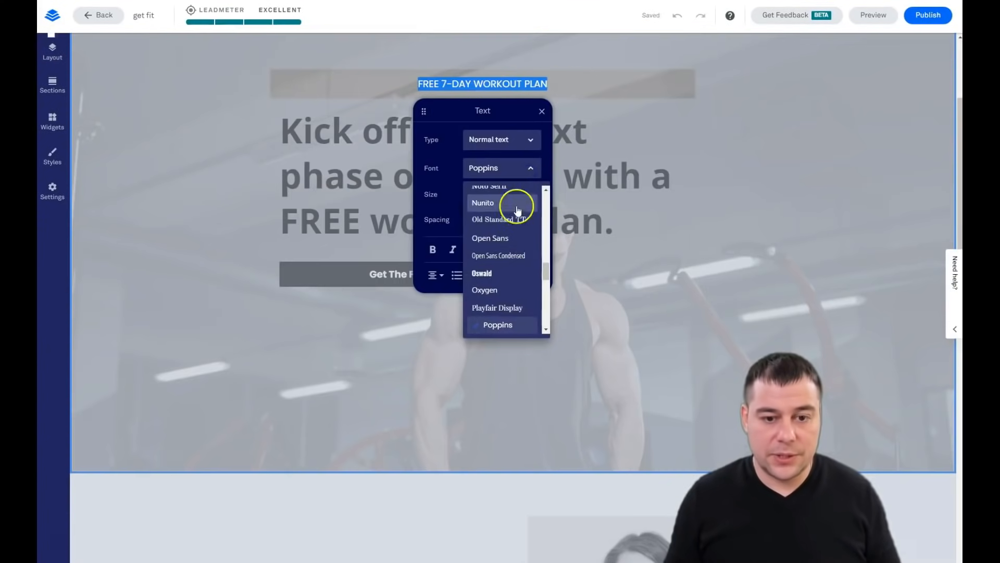
{"action": "left_click", "coordinate": [509, 235]}
{"action": "left_click", "coordinate": [415, 313]}
Open the click event settings of the Get The Free Plan button and review the available link options.
{"action": "left_click", "coordinate": [449, 273]}
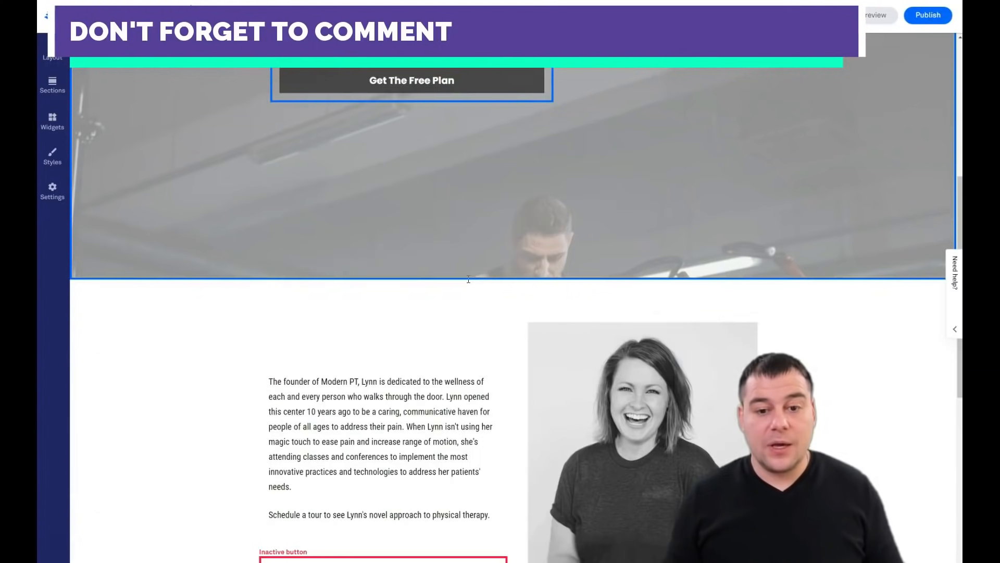
{"action": "left_click", "coordinate": [440, 274]}
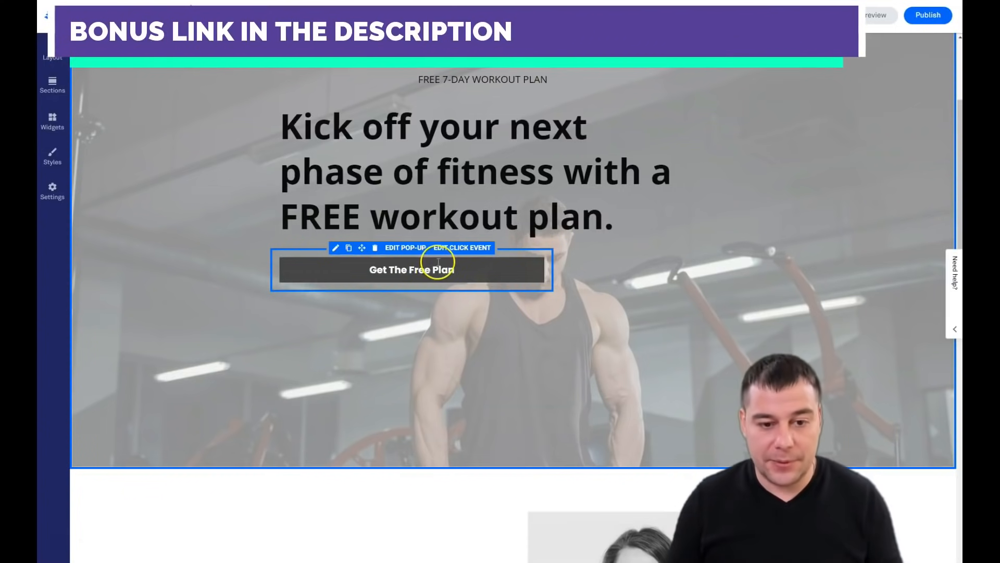
{"action": "left_click", "coordinate": [451, 248]}
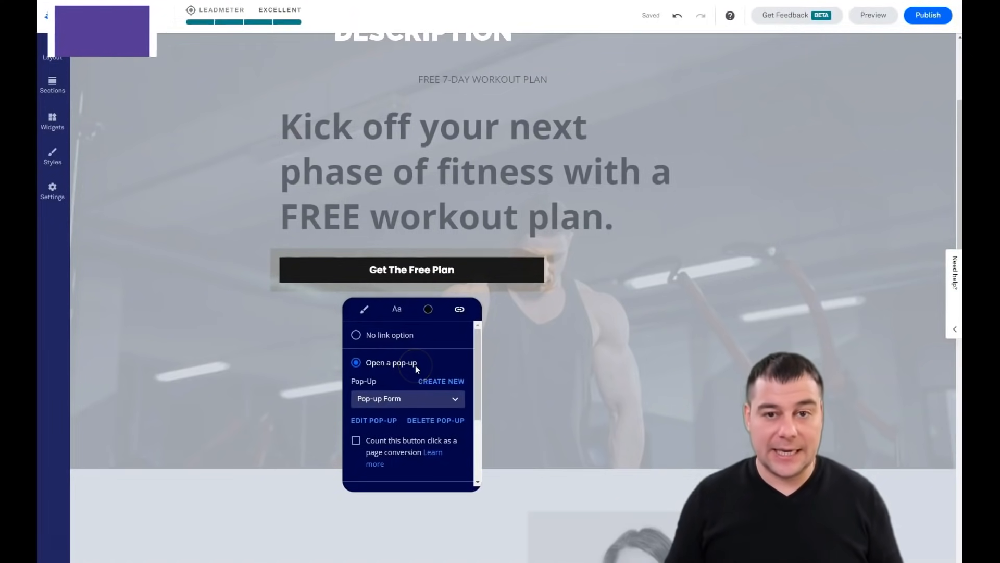
{"action": "scroll", "coordinate": [409, 370], "scroll_direction": "down", "scroll_amount": 2}
{"action": "scroll", "coordinate": [397, 358], "scroll_direction": "up", "scroll_amount": 2}
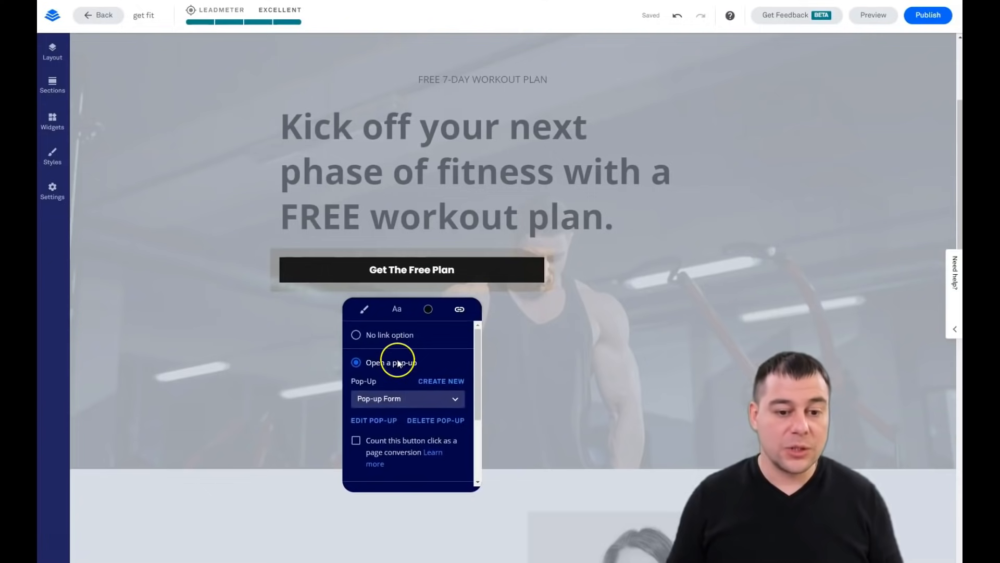
{"action": "scroll", "coordinate": [400, 365], "scroll_direction": "down", "scroll_amount": 2}
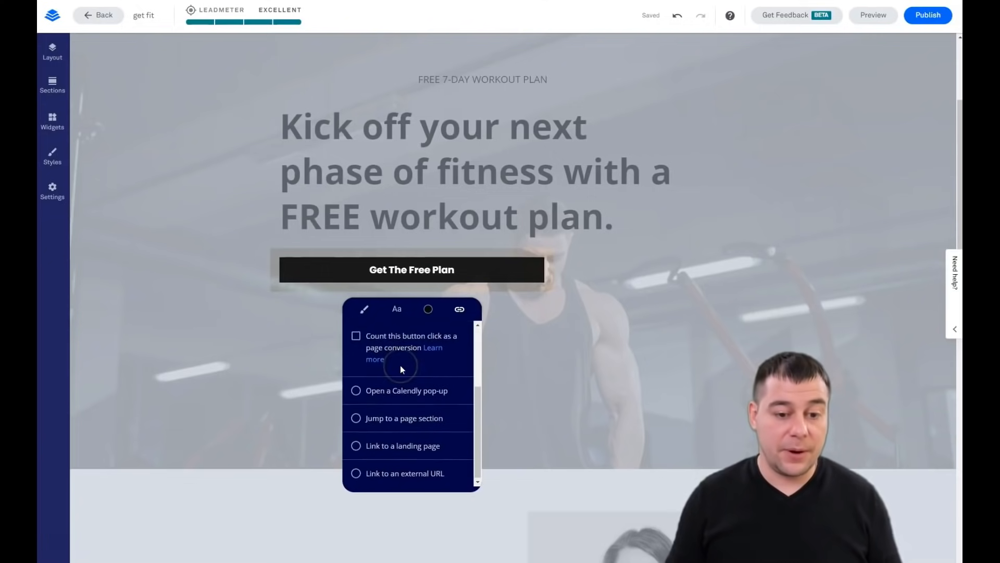
{"action": "scroll", "coordinate": [402, 391], "scroll_direction": "down", "scroll_amount": 2}
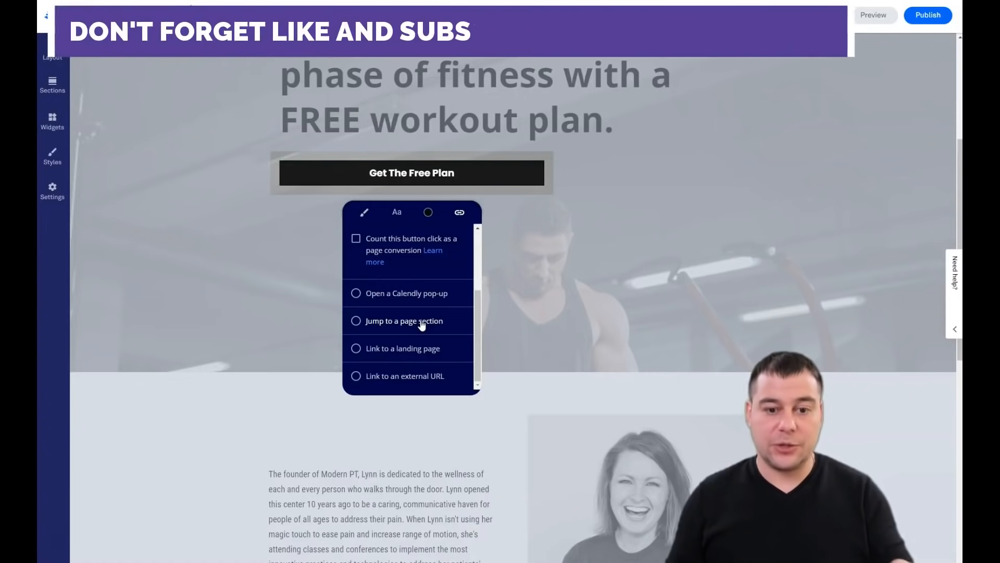
{"action": "scroll", "coordinate": [422, 325], "scroll_direction": "down", "scroll_amount": 5}
{"action": "scroll", "coordinate": [422, 326], "scroll_direction": "down", "scroll_amount": 4}
{"action": "scroll", "coordinate": [421, 323], "scroll_direction": "up", "scroll_amount": 12}
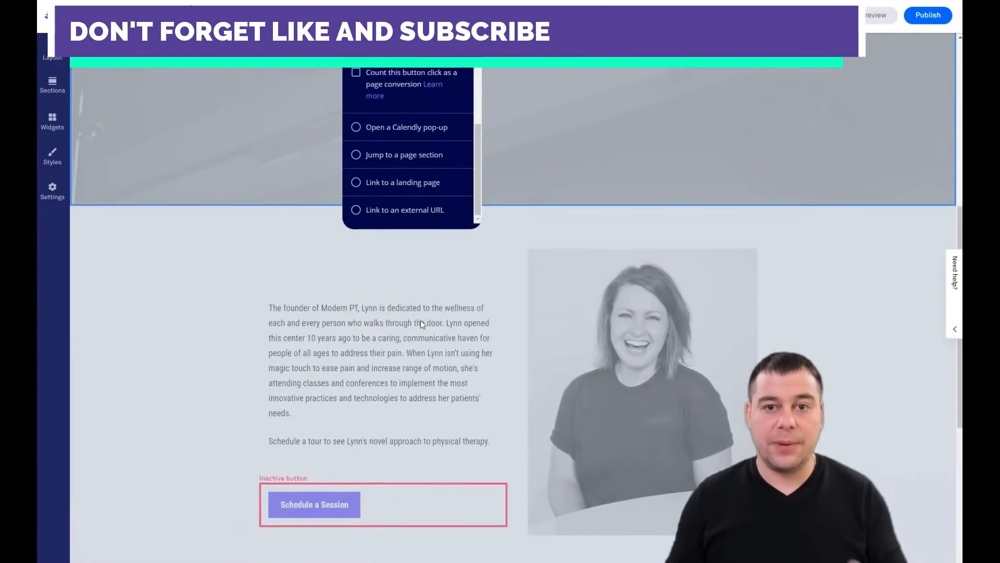
{"action": "scroll", "coordinate": [420, 323], "scroll_direction": "down", "scroll_amount": 3}
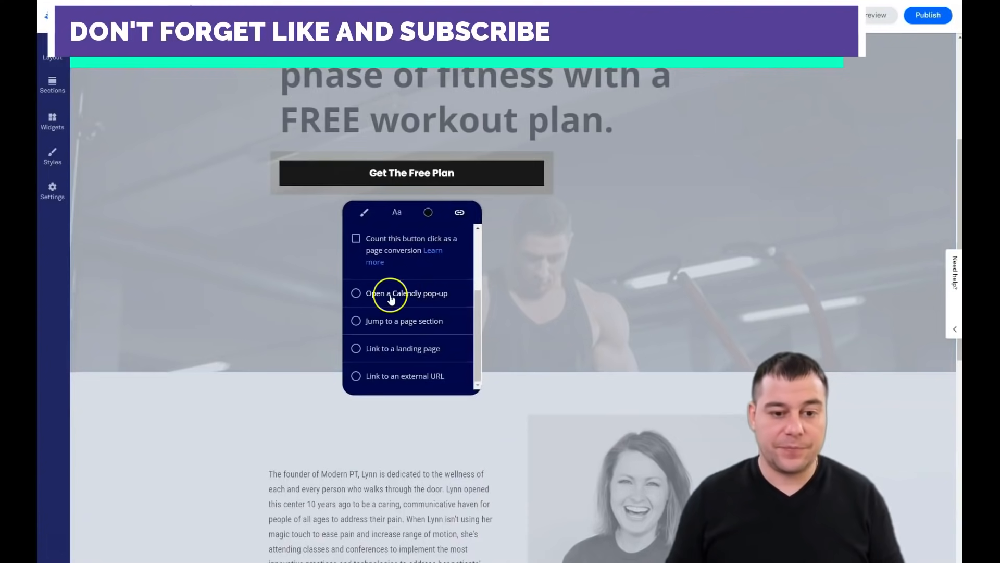
{"action": "scroll", "coordinate": [391, 299], "scroll_direction": "up", "scroll_amount": 2}
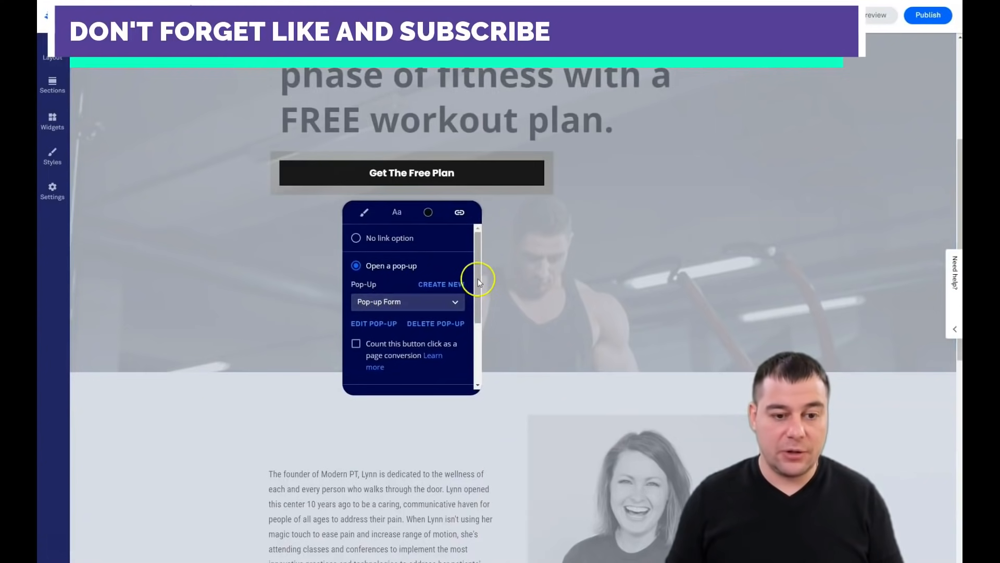
Open the button's Pop-up Form for editing and bring up the style settings of its Body section.
{"action": "left_click", "coordinate": [373, 324]}
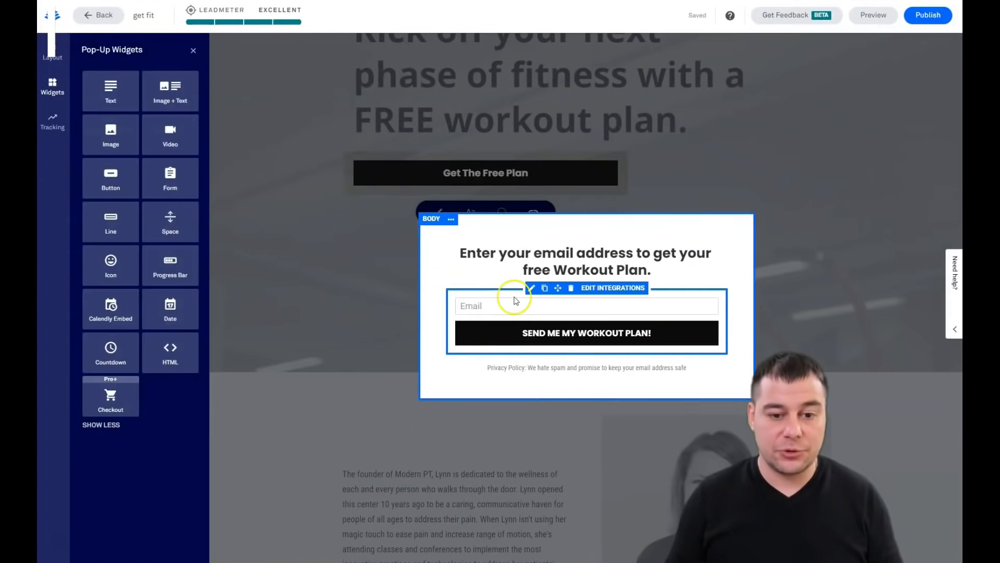
{"action": "left_click", "coordinate": [193, 50]}
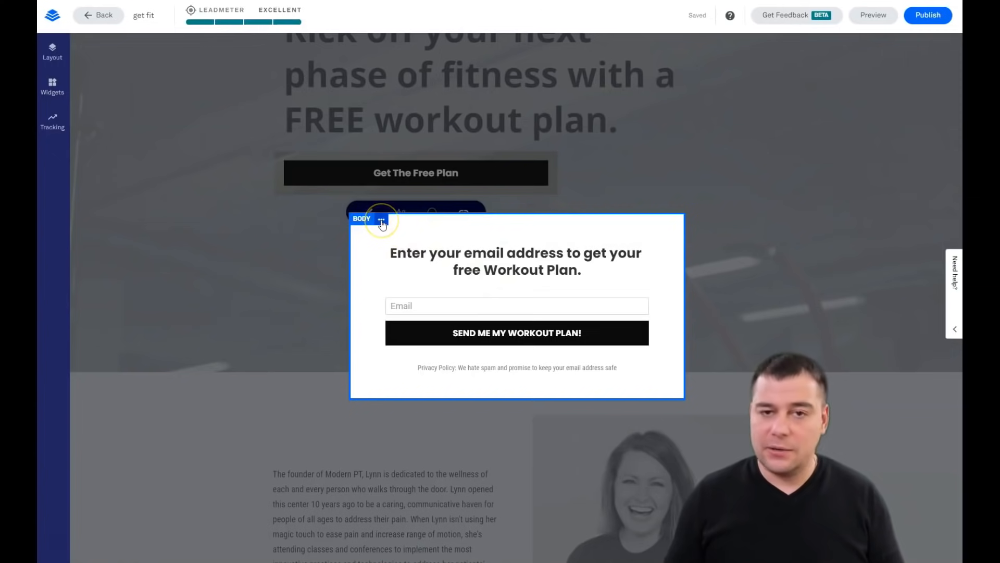
{"action": "left_click", "coordinate": [381, 220]}
{"action": "left_click", "coordinate": [414, 226]}
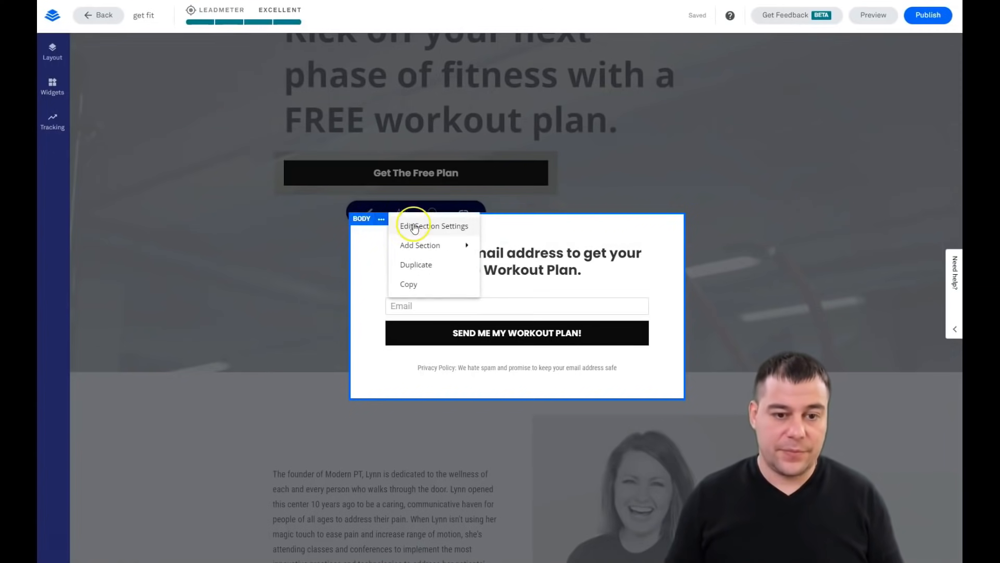
{"action": "left_click", "coordinate": [109, 116]}
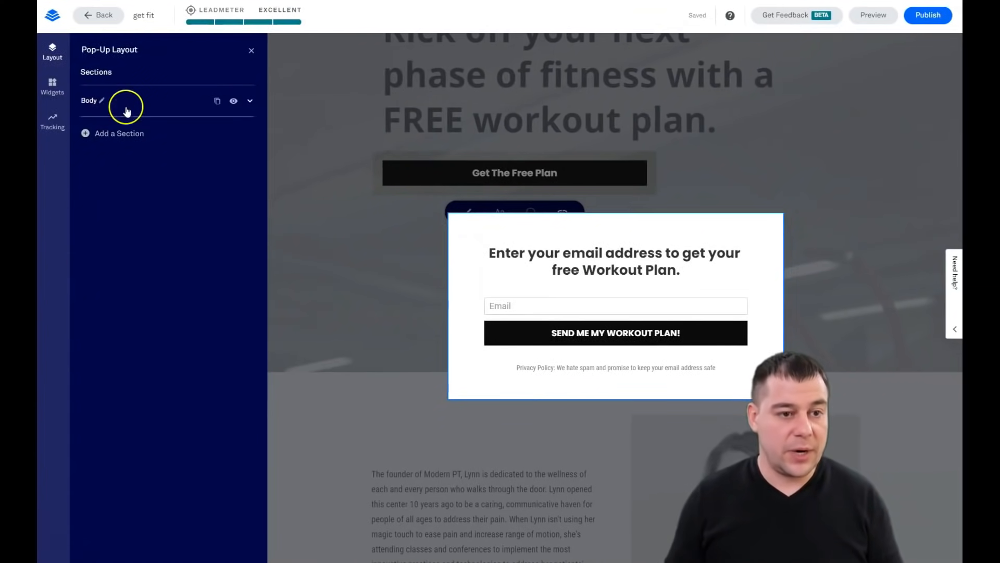
{"action": "left_click", "coordinate": [250, 102]}
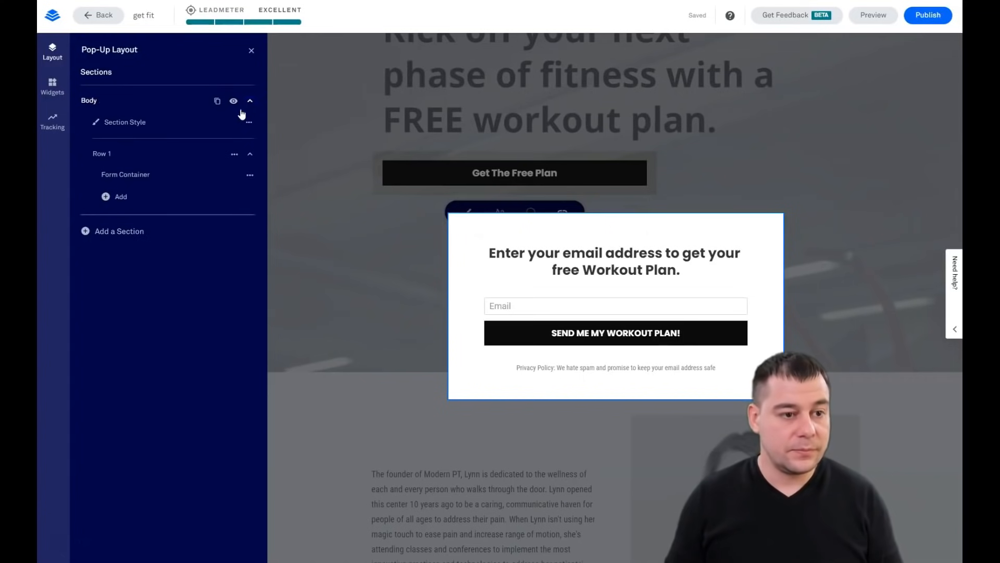
{"action": "left_click", "coordinate": [125, 124]}
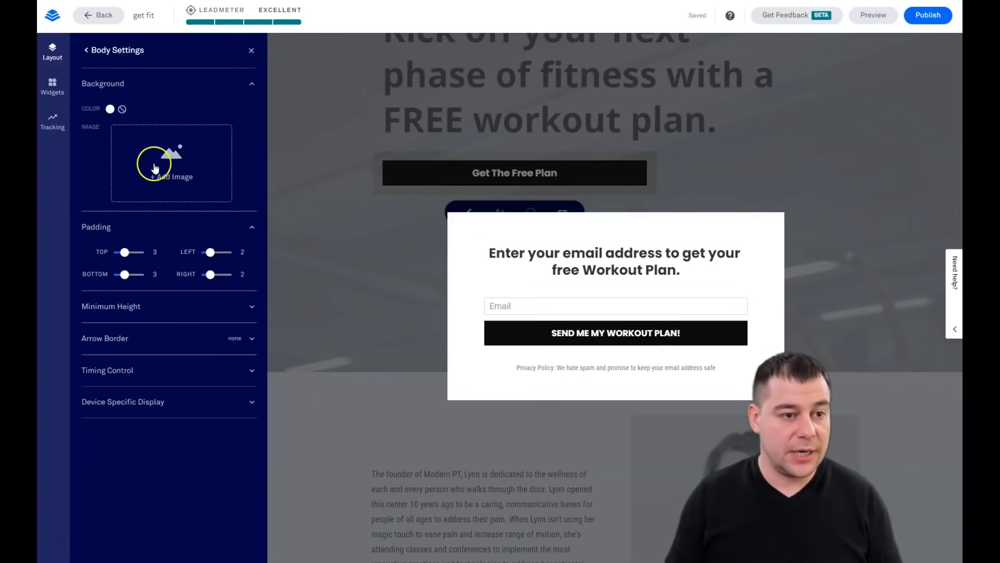
Set the pop-up Body section's background color to the semi-transparent white from the recent colors.
{"action": "left_click", "coordinate": [110, 111]}
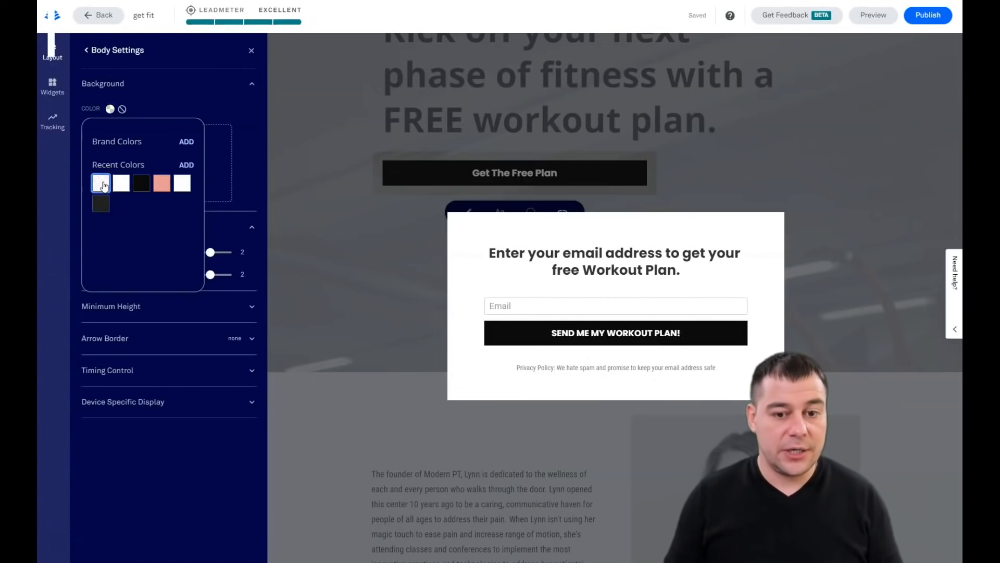
{"action": "left_click", "coordinate": [103, 186]}
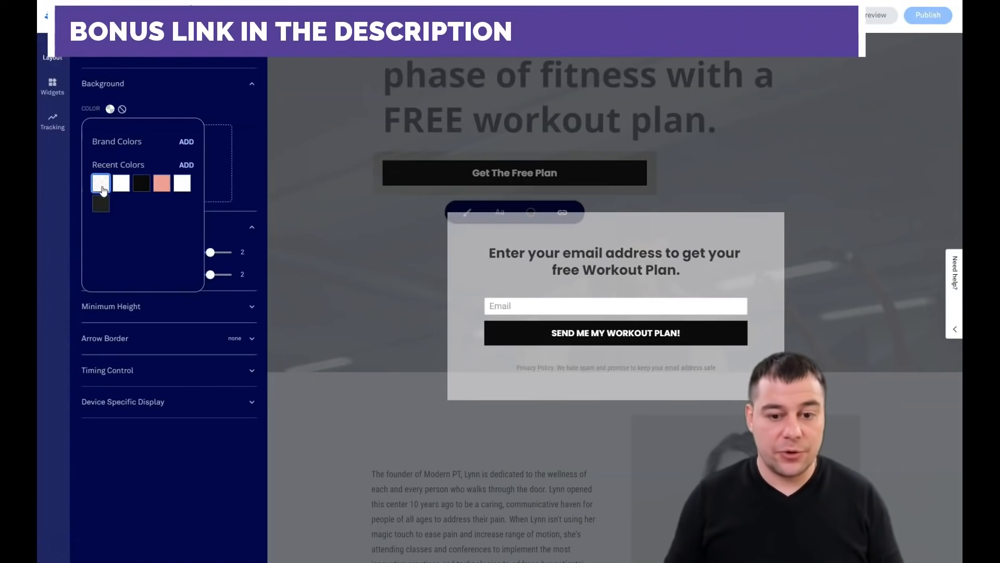
{"action": "left_click", "coordinate": [159, 103]}
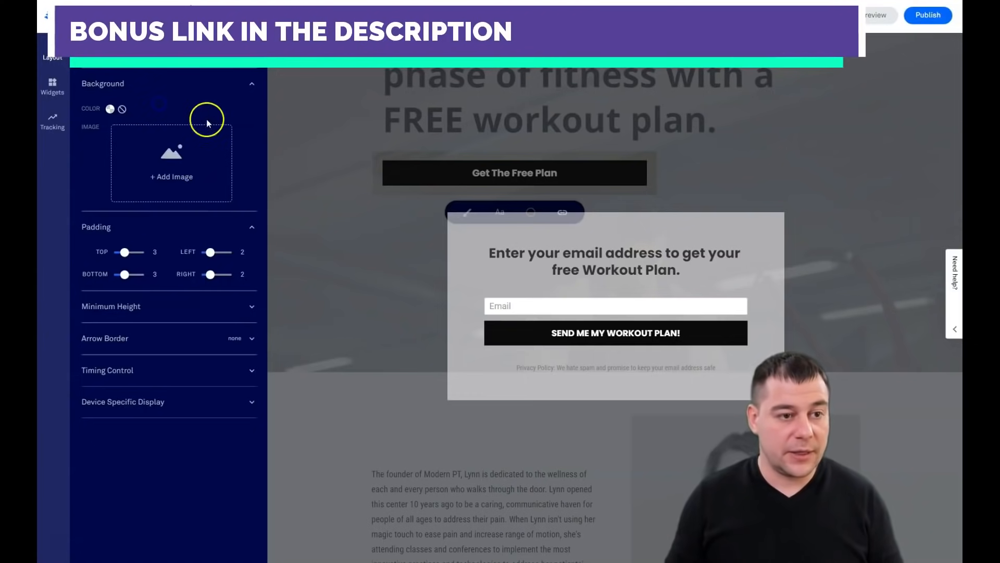
Insert the bodybuilder-with-dumbbell image Fitness-Cult-citybook-1.jpg as the pop-up Body section's background.
{"action": "left_click", "coordinate": [162, 180]}
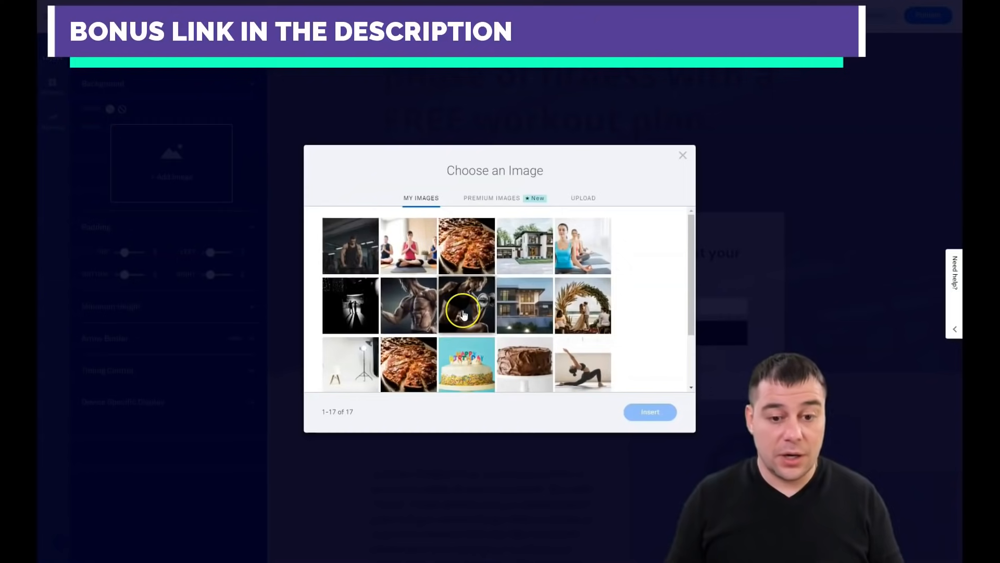
{"action": "left_click", "coordinate": [461, 305]}
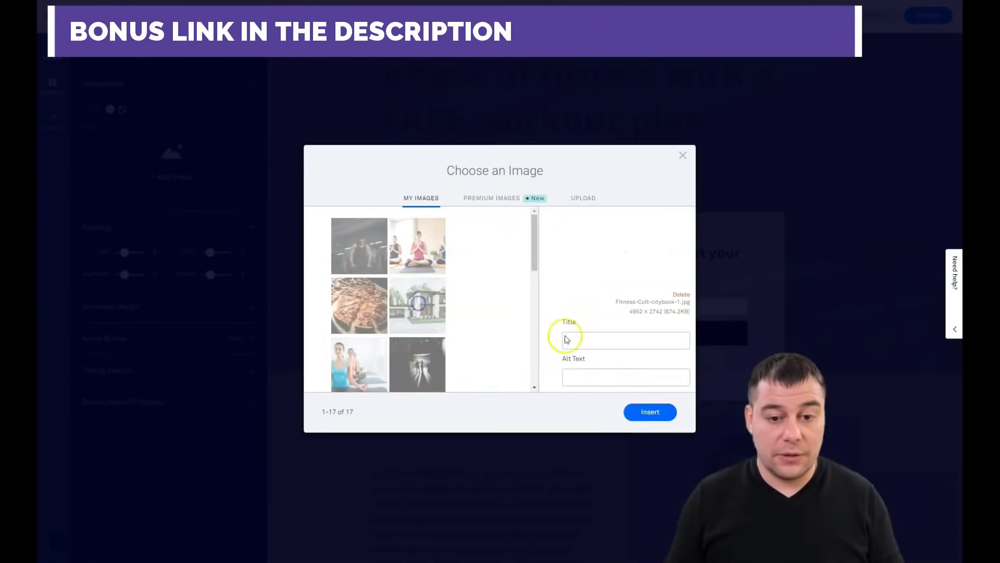
{"action": "left_click", "coordinate": [649, 413]}
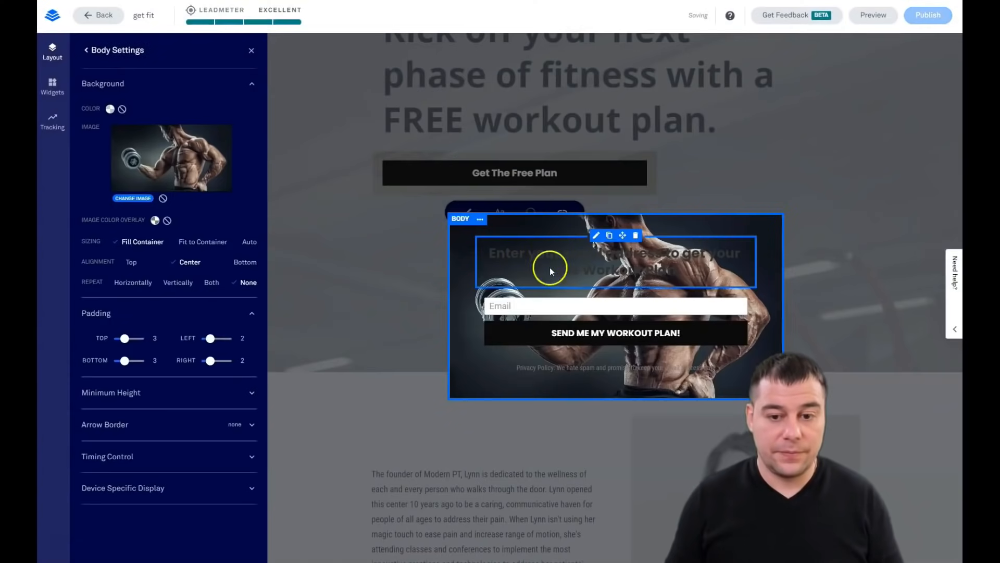
Remove the background image from the pop-up Body section and close its settings.
{"action": "left_click", "coordinate": [163, 199]}
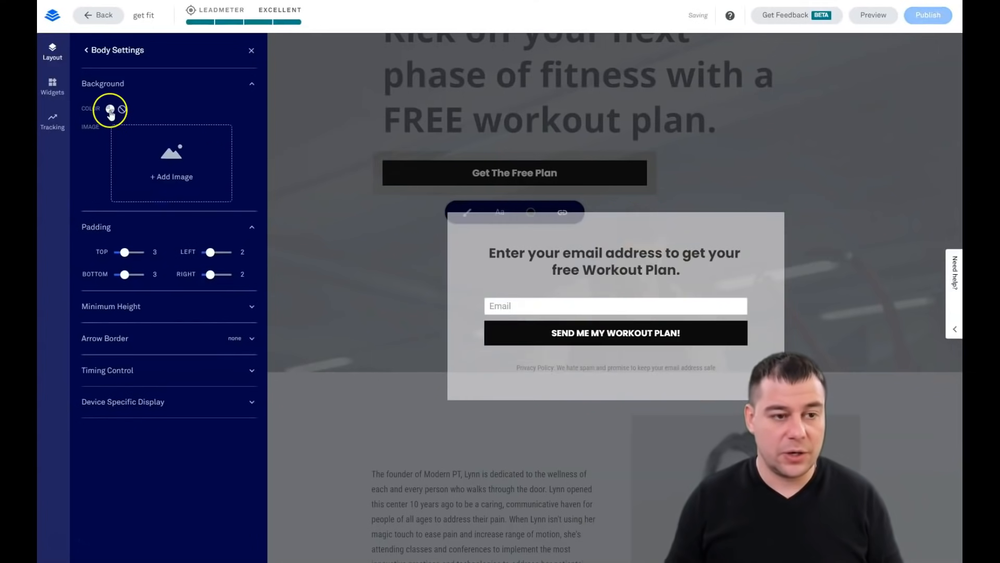
{"action": "left_click", "coordinate": [251, 51]}
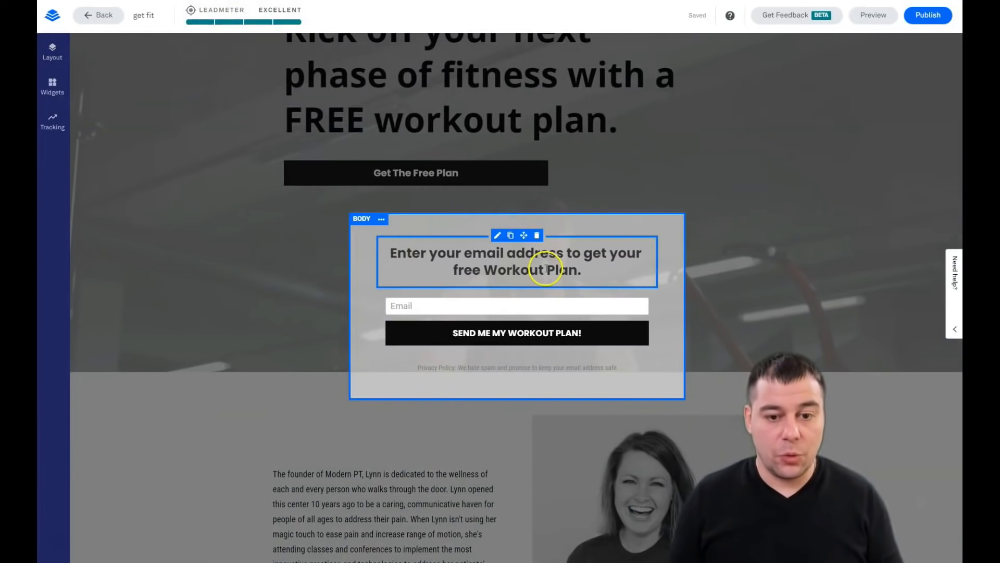
{"action": "double_click", "coordinate": [545, 269]}
{"action": "left_click_drag", "start_coordinate": [597, 270], "coordinate": [377, 243]}
{"action": "left_click", "coordinate": [375, 243]}
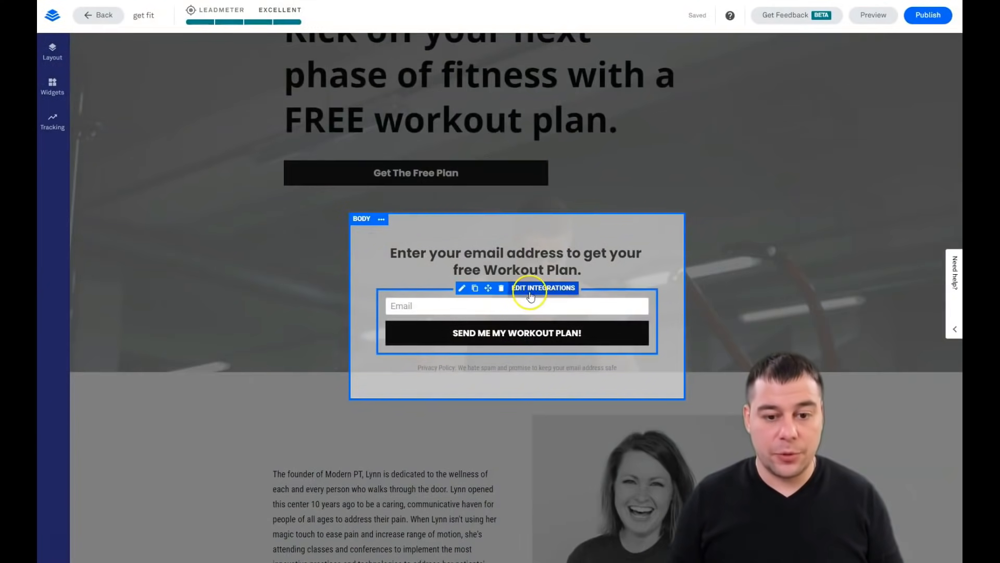
Open the pop-up form's integrations and examine the available native and Zapier-powered services.
{"action": "left_click", "coordinate": [530, 290]}
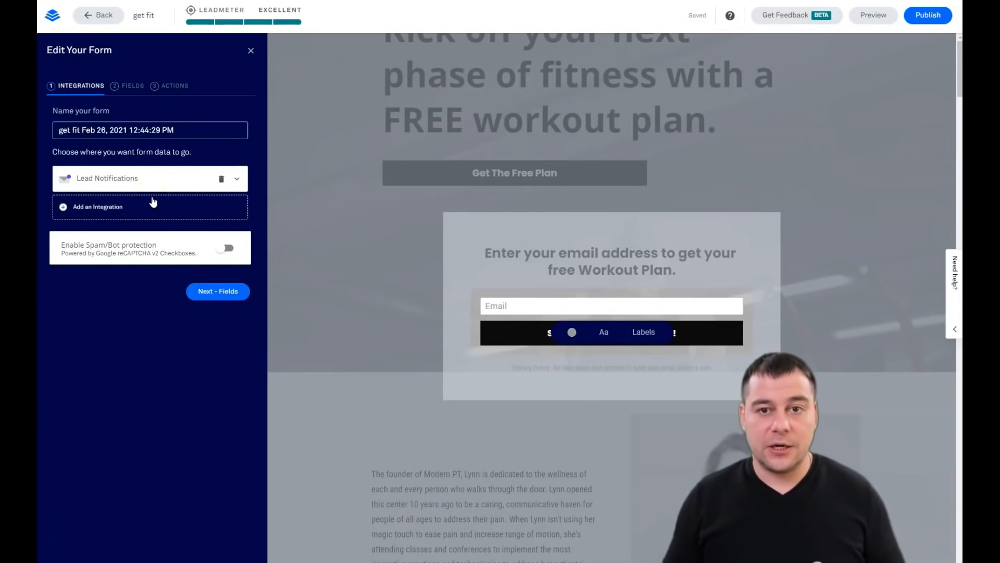
{"action": "left_click", "coordinate": [81, 206]}
{"action": "left_click", "coordinate": [92, 287]}
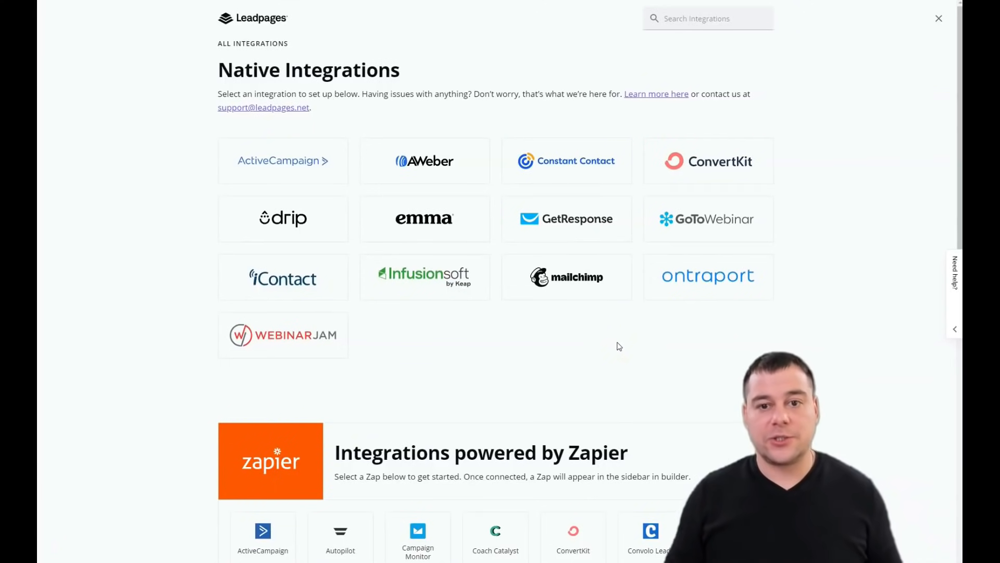
{"action": "scroll", "coordinate": [619, 347], "scroll_direction": "down", "scroll_amount": 3}
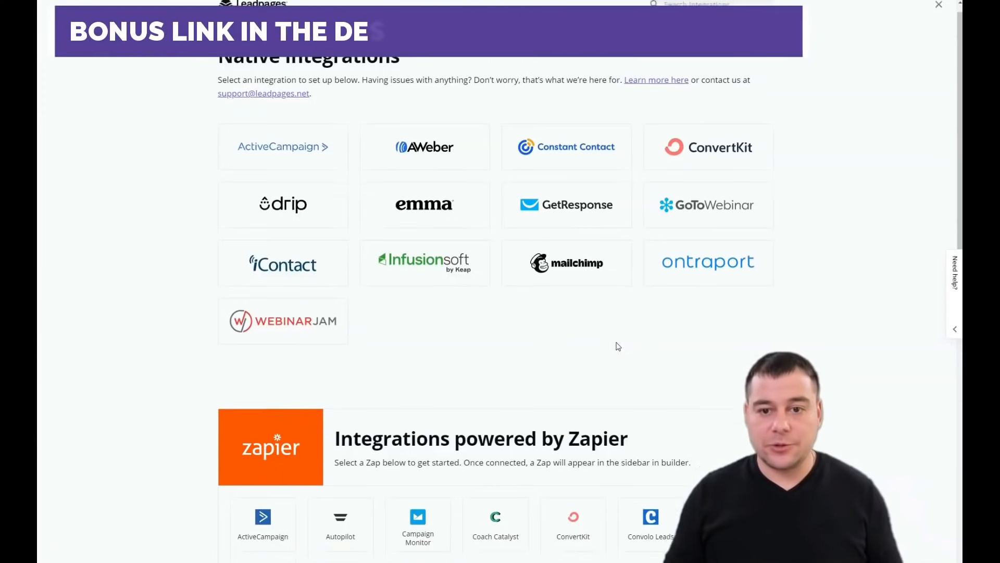
{"action": "scroll", "coordinate": [617, 345], "scroll_direction": "down", "scroll_amount": 1}
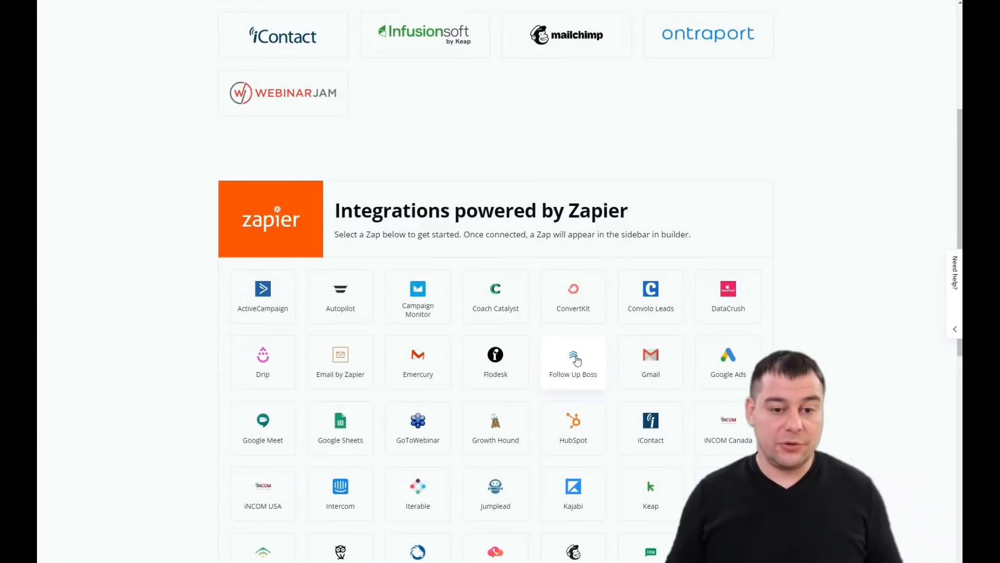
{"action": "scroll", "coordinate": [574, 357], "scroll_direction": "down", "scroll_amount": 1}
{"action": "scroll", "coordinate": [650, 267], "scroll_direction": "up", "scroll_amount": 5}
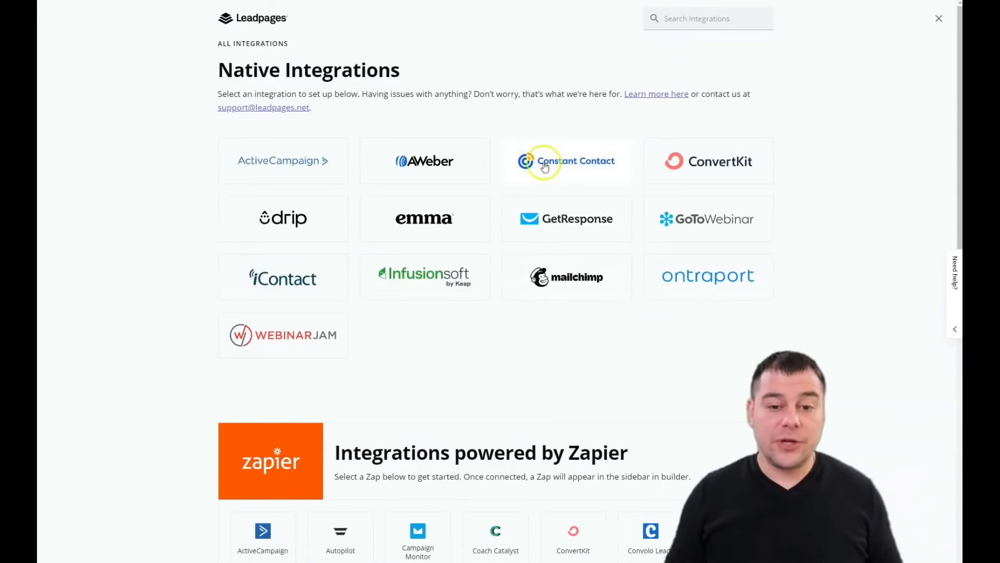
{"action": "scroll", "coordinate": [509, 257], "scroll_direction": "down", "scroll_amount": 3}
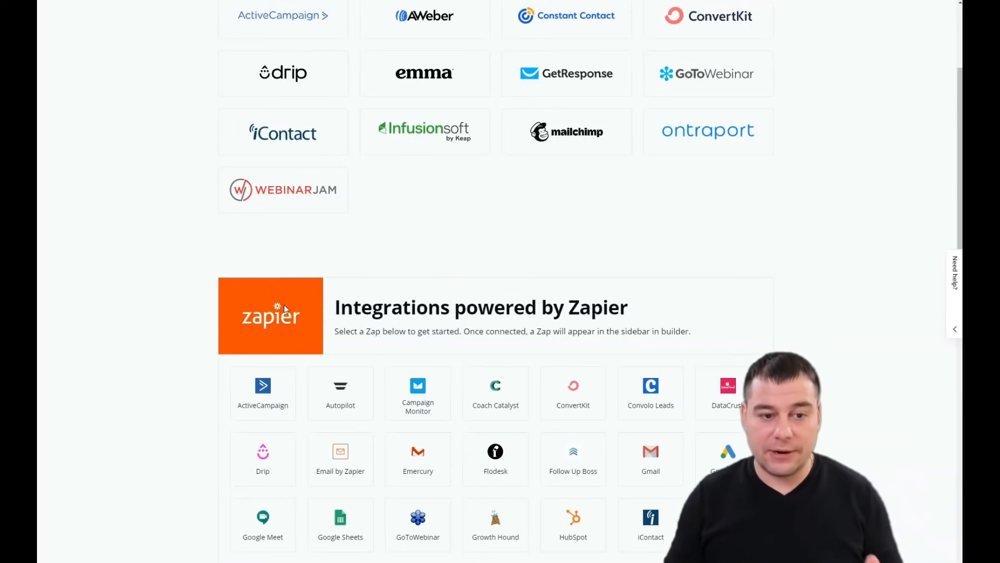
{"action": "scroll", "coordinate": [286, 306], "scroll_direction": "down", "scroll_amount": 4}
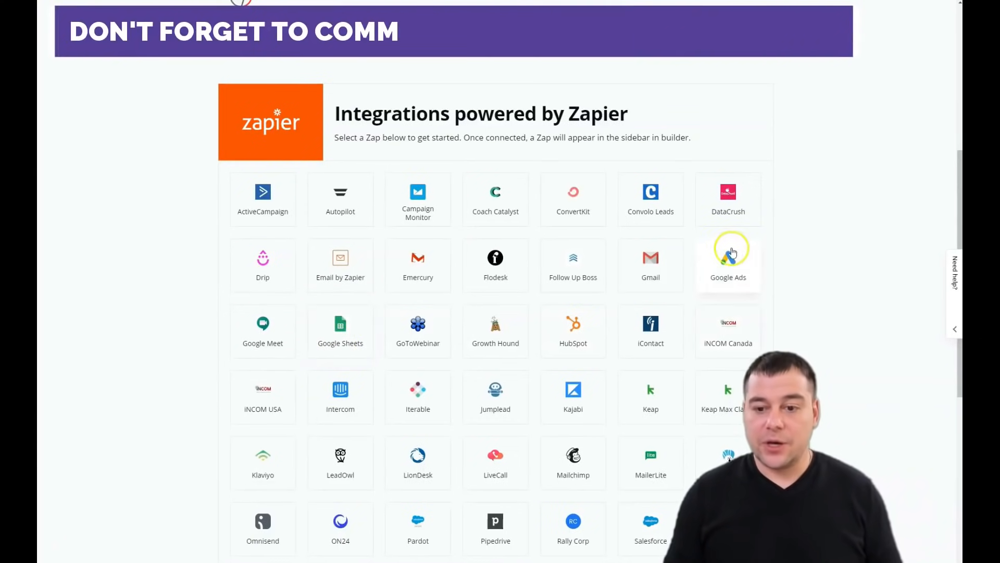
{"action": "scroll", "coordinate": [718, 280], "scroll_direction": "down", "scroll_amount": 3}
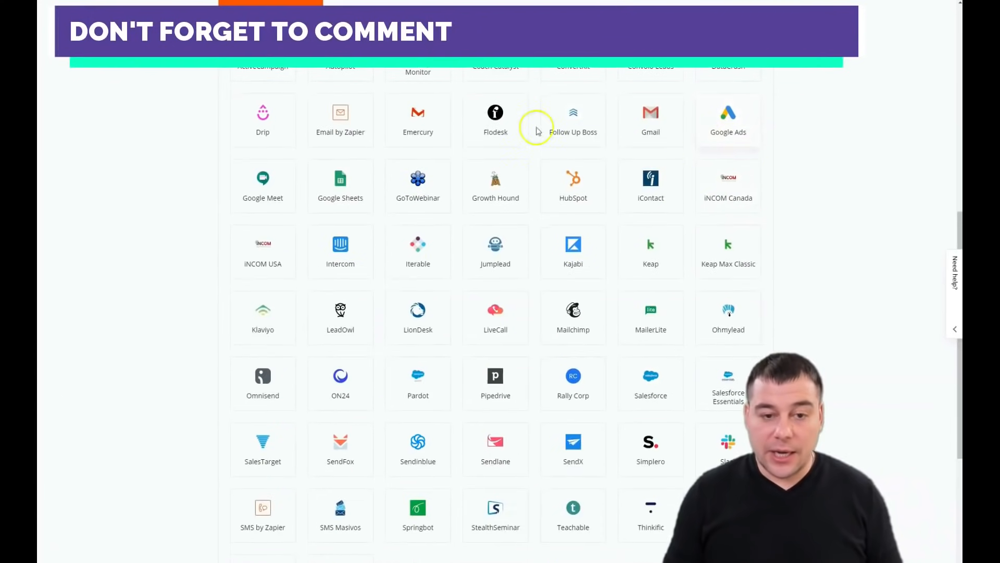
{"action": "scroll", "coordinate": [439, 275], "scroll_direction": "down", "scroll_amount": 3}
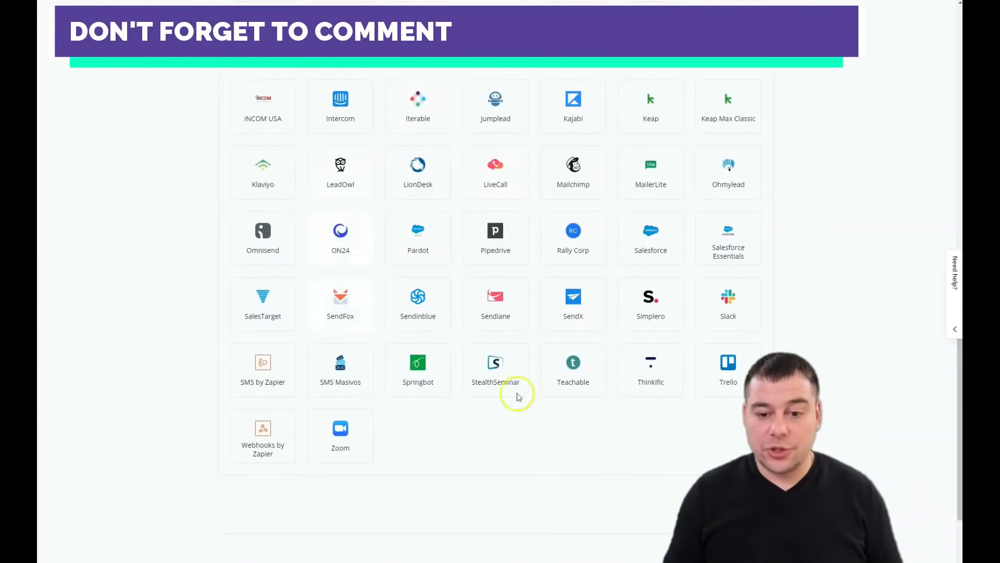
{"action": "scroll", "coordinate": [594, 254], "scroll_direction": "up", "scroll_amount": 13}
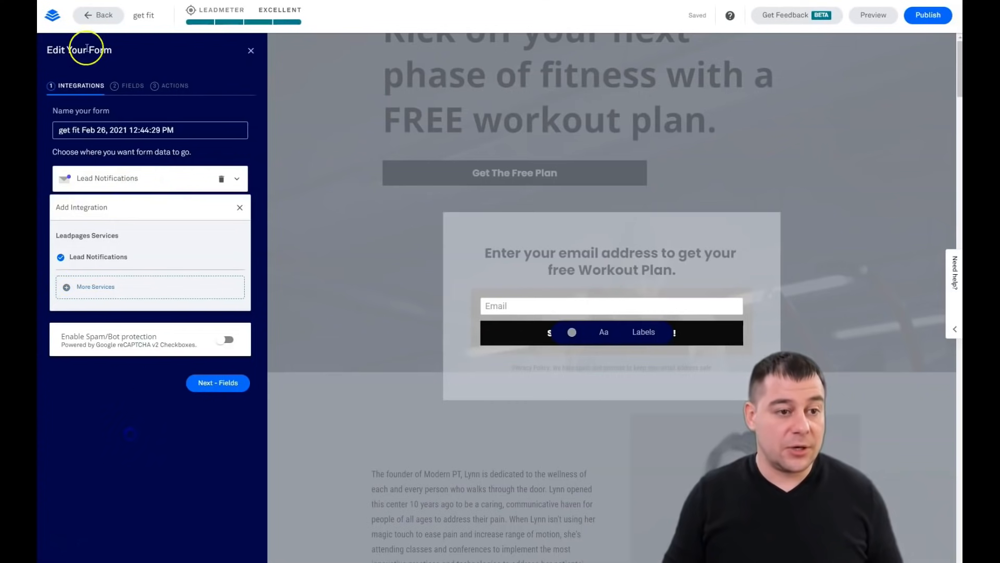
Add a First Name field to the pop-up form and place it above the Email field.
{"action": "left_click", "coordinate": [125, 90]}
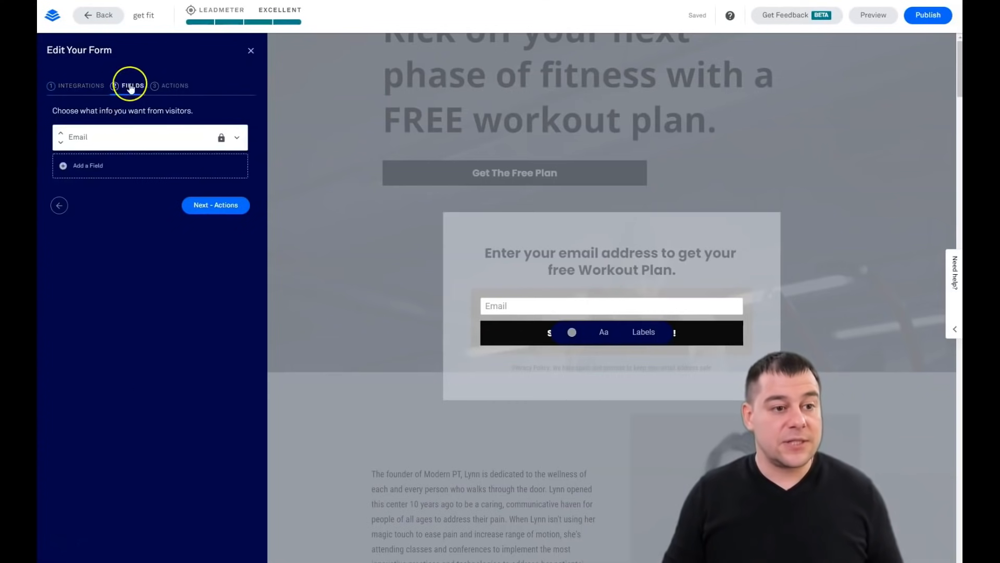
{"action": "left_click", "coordinate": [64, 167]}
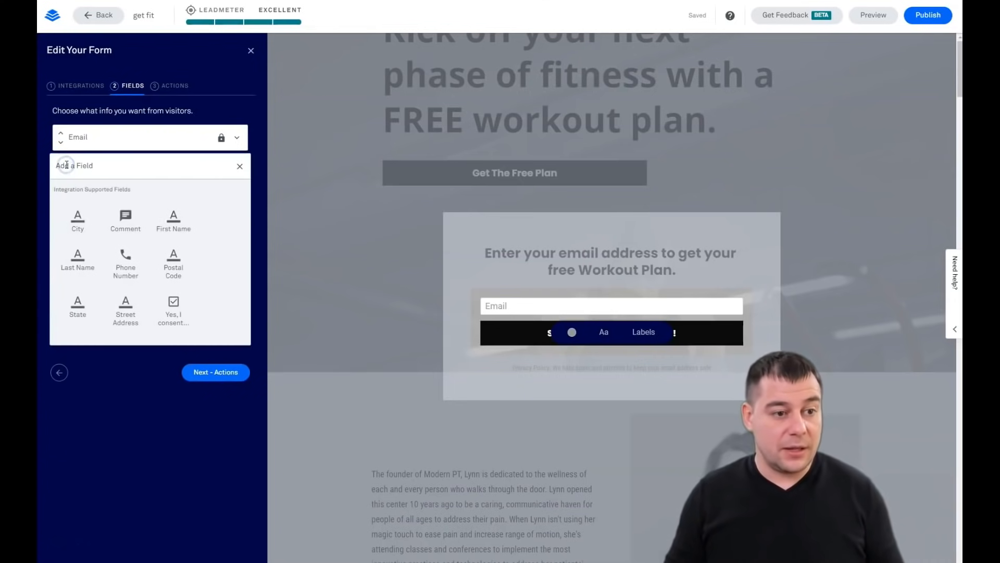
{"action": "left_click", "coordinate": [177, 224]}
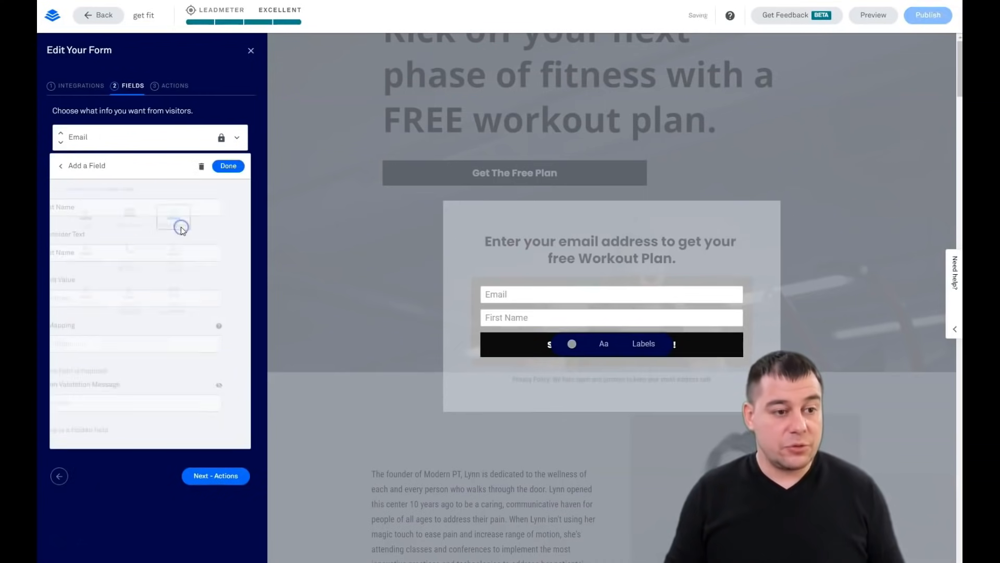
{"action": "left_click", "coordinate": [232, 172]}
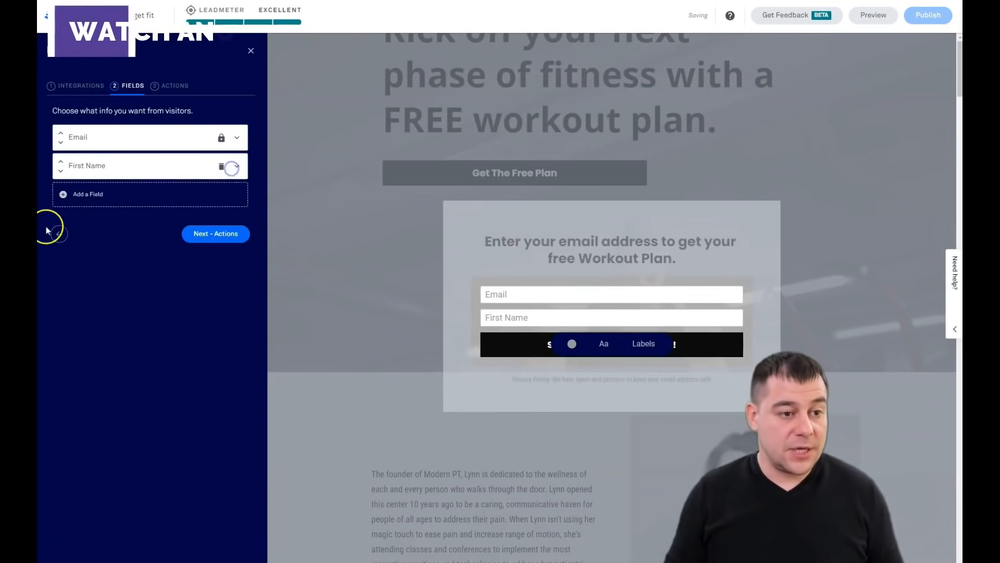
{"action": "left_click", "coordinate": [59, 162]}
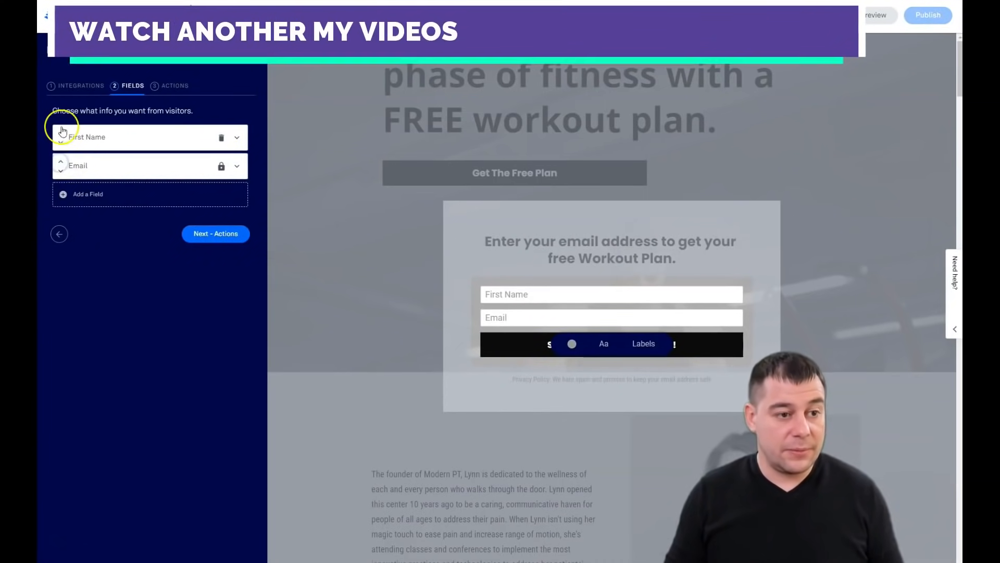
{"action": "left_click", "coordinate": [61, 143]}
{"action": "left_click", "coordinate": [59, 164]}
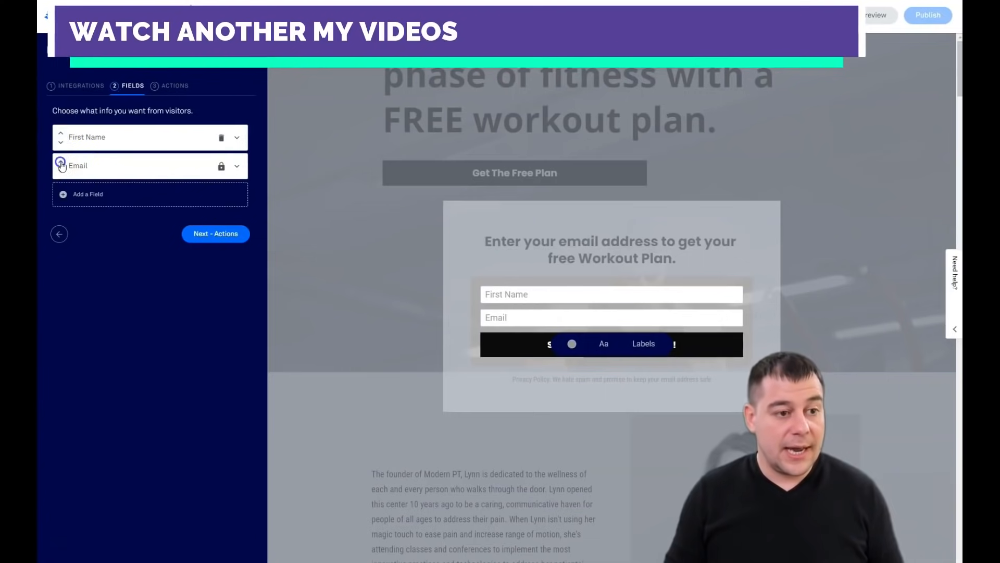
Select the Send Me My Workout Plan! button in the pop-up form and bring up its design options.
{"action": "left_click", "coordinate": [515, 315]}
{"action": "left_click", "coordinate": [476, 341]}
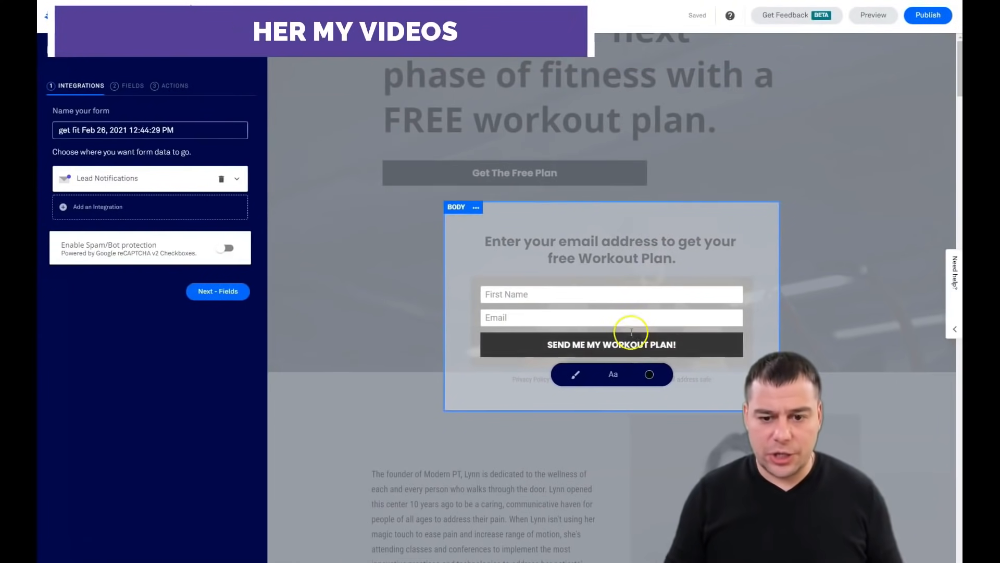
{"action": "left_click", "coordinate": [575, 376]}
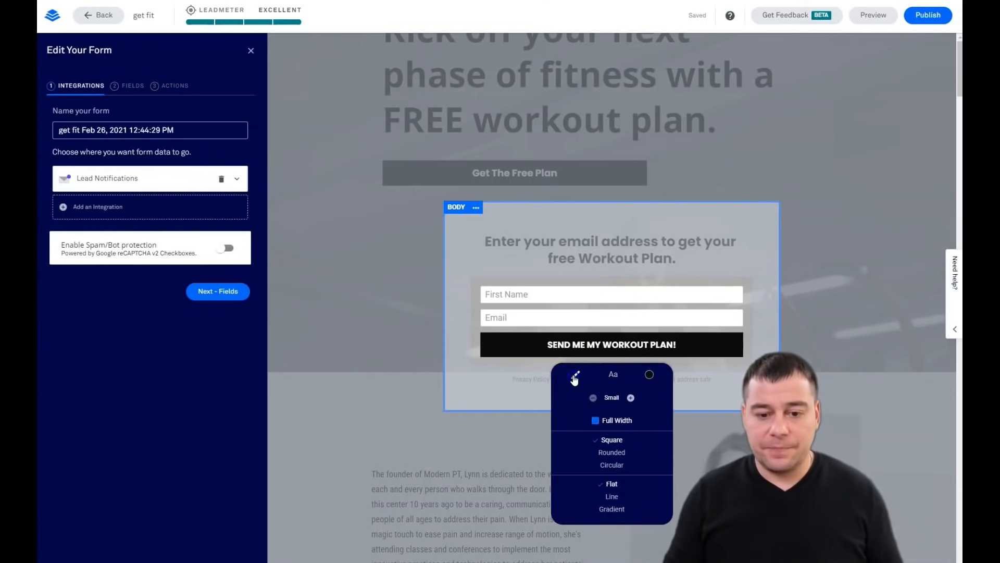
{"action": "left_click", "coordinate": [574, 378]}
{"action": "left_click", "coordinate": [574, 376]}
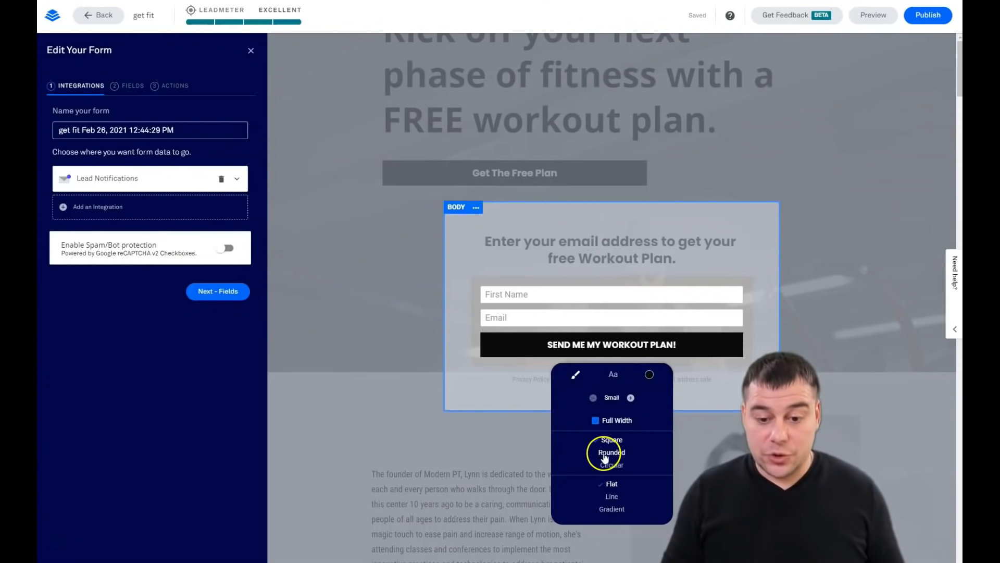
Try Rounded corners with a radius of 10 and the Circular shape on the form's submit button.
{"action": "left_click", "coordinate": [606, 453]}
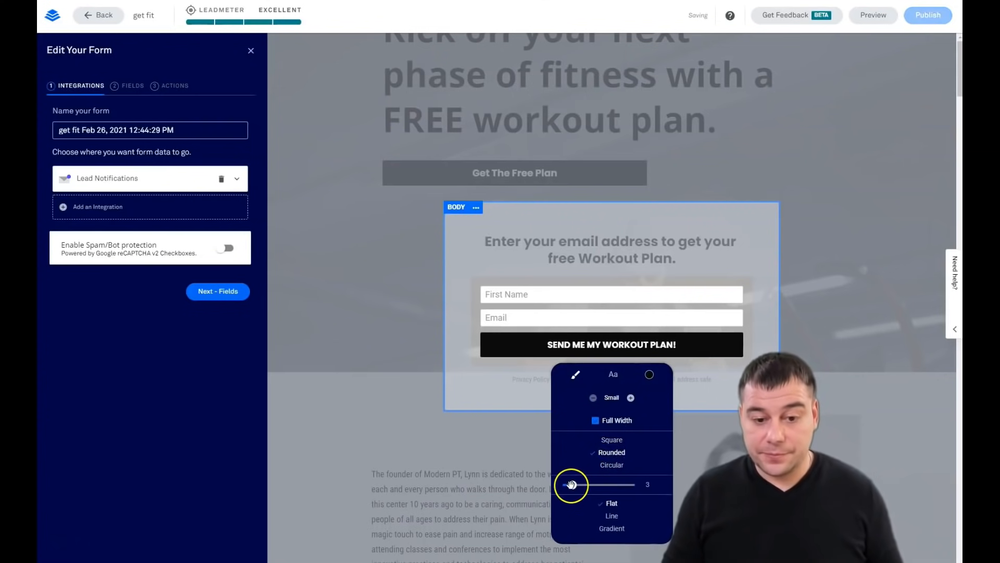
{"action": "left_click_drag", "start_coordinate": [597, 484], "coordinate": [591, 485]}
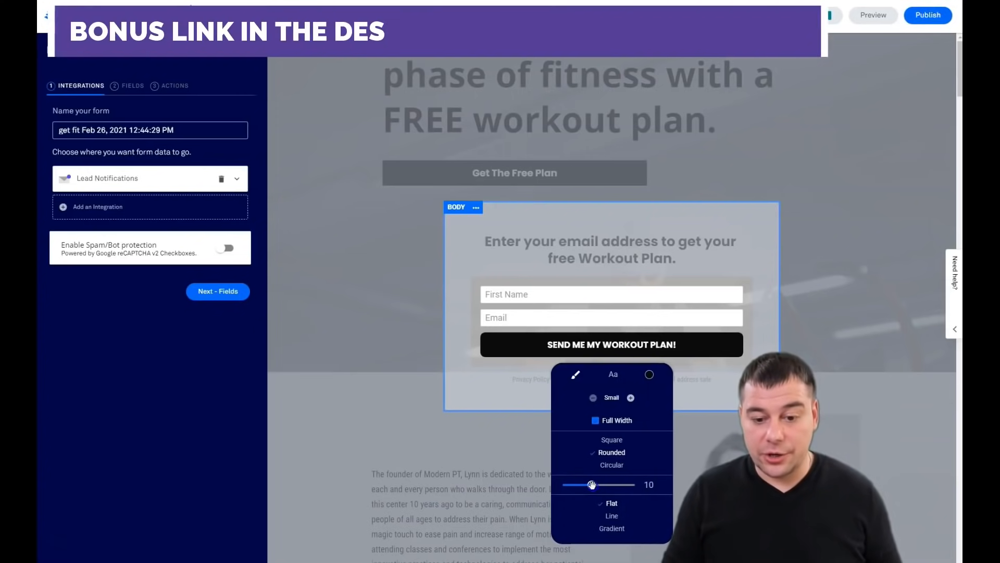
{"action": "left_click", "coordinate": [614, 465]}
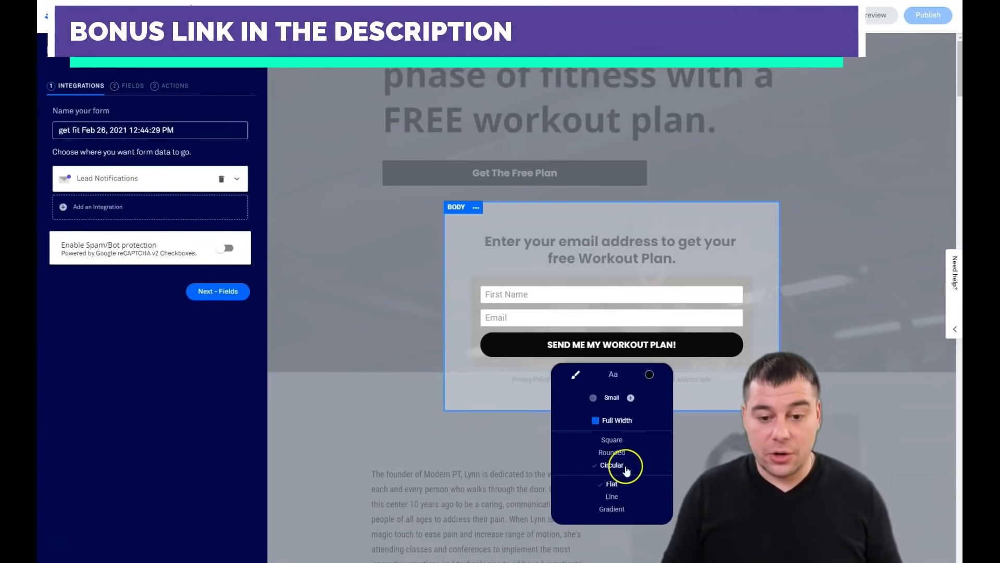
Compare the Line and Gradient styles on the form's submit button and settle on Line with the Square shape.
{"action": "left_click", "coordinate": [610, 497]}
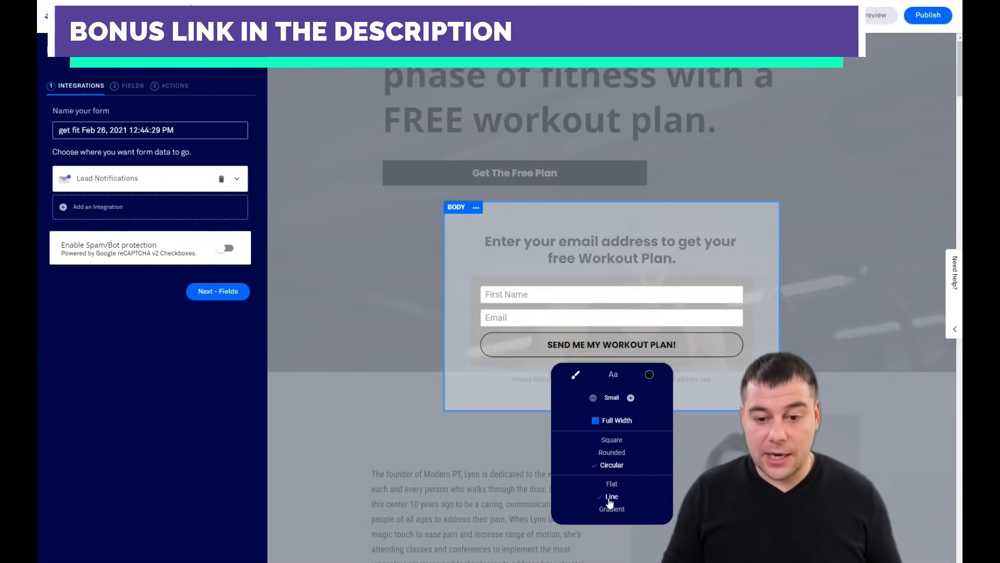
{"action": "left_click", "coordinate": [611, 509]}
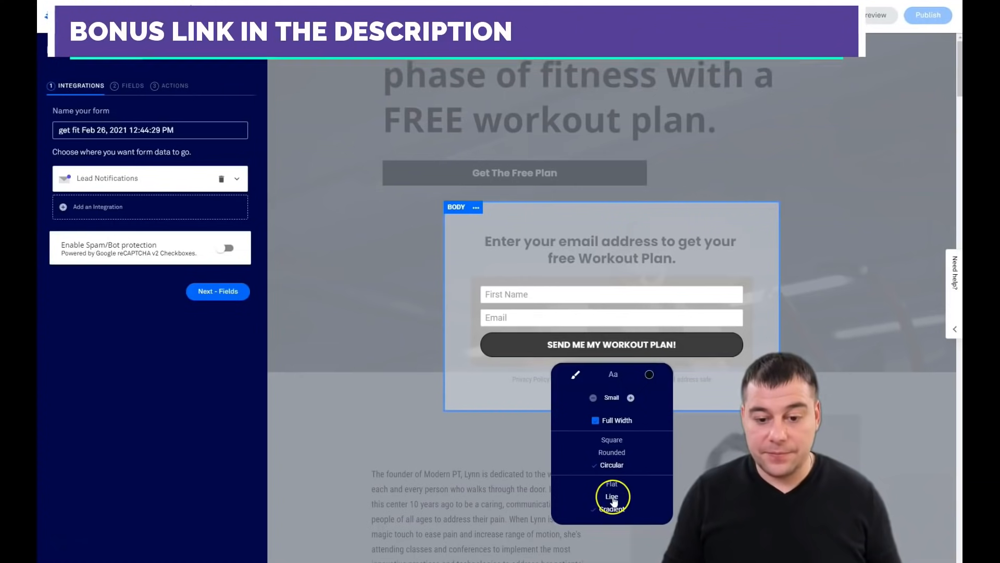
{"action": "left_click", "coordinate": [612, 498]}
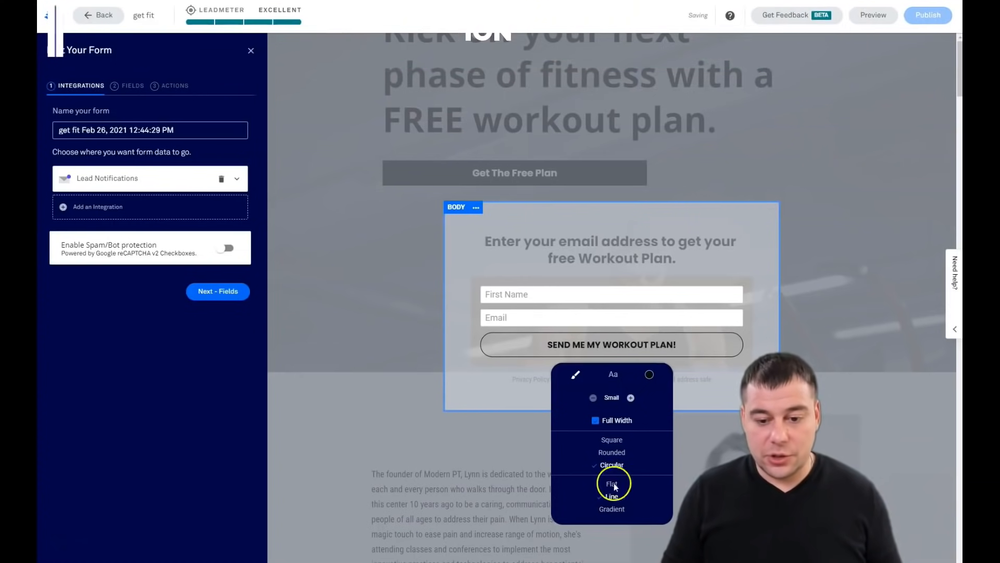
{"action": "left_click", "coordinate": [610, 439]}
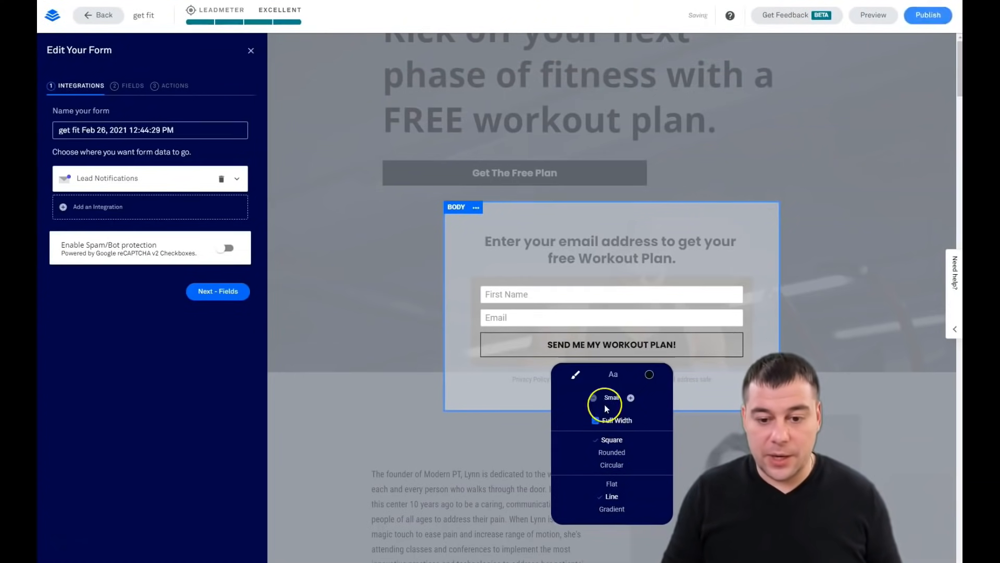
Set the submit button's hover text color to the salmon pink from the recent colors and leave the pop-up editor.
{"action": "left_click", "coordinate": [649, 375]}
{"action": "left_click", "coordinate": [571, 397]}
{"action": "left_click", "coordinate": [631, 397]}
{"action": "left_click", "coordinate": [591, 473]}
{"action": "left_click", "coordinate": [646, 479]}
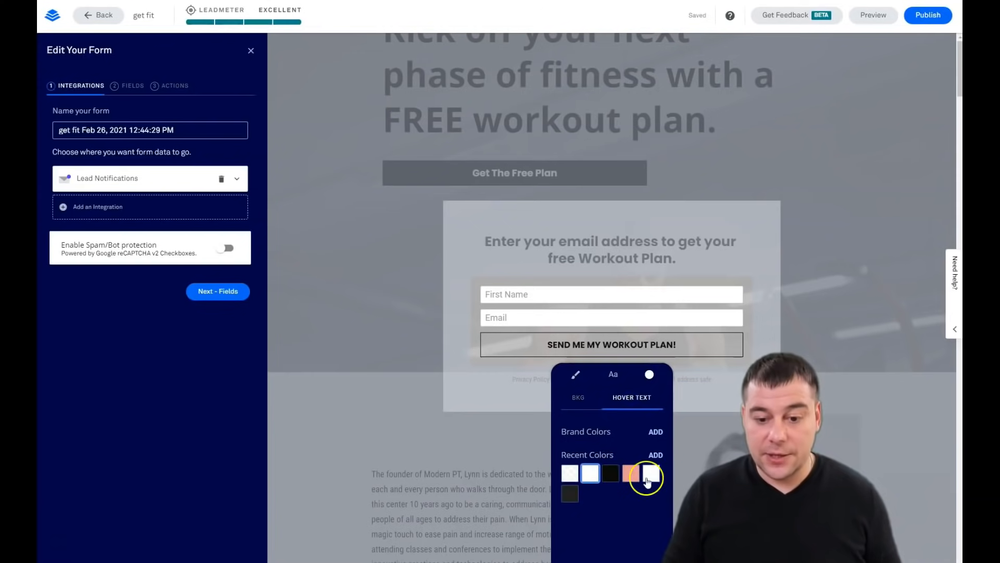
{"action": "left_click", "coordinate": [635, 478]}
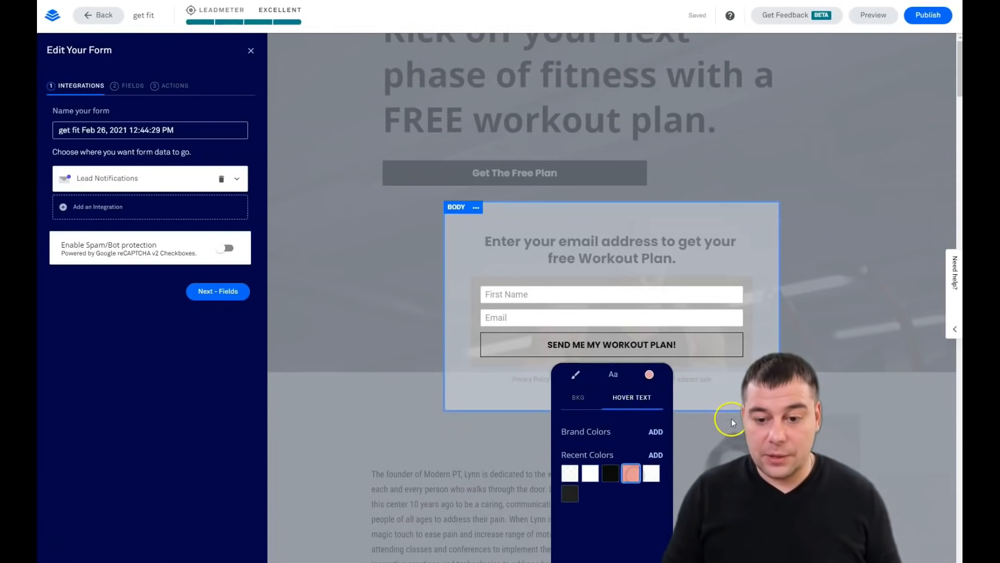
{"action": "left_click", "coordinate": [660, 415]}
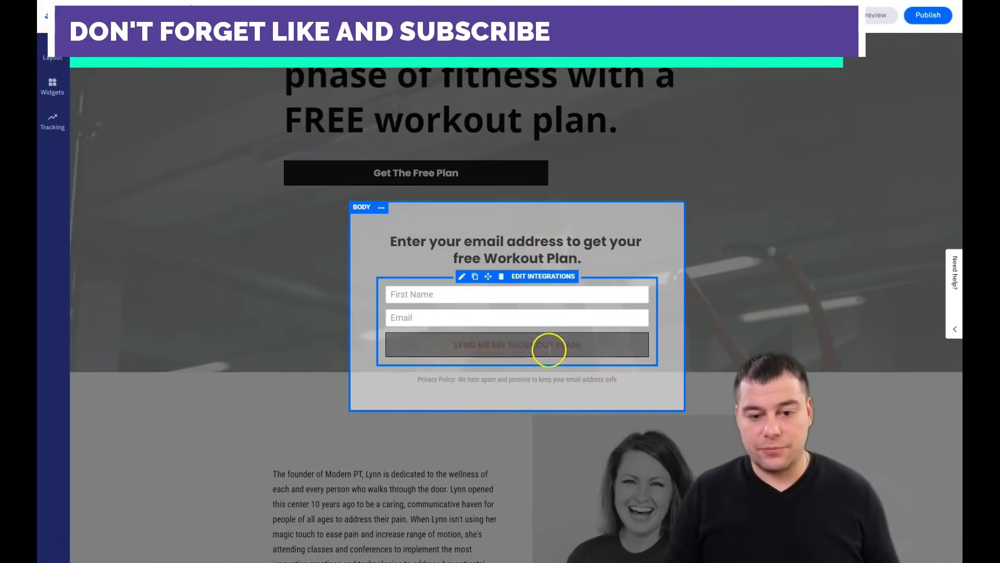
{"action": "left_click", "coordinate": [781, 270]}
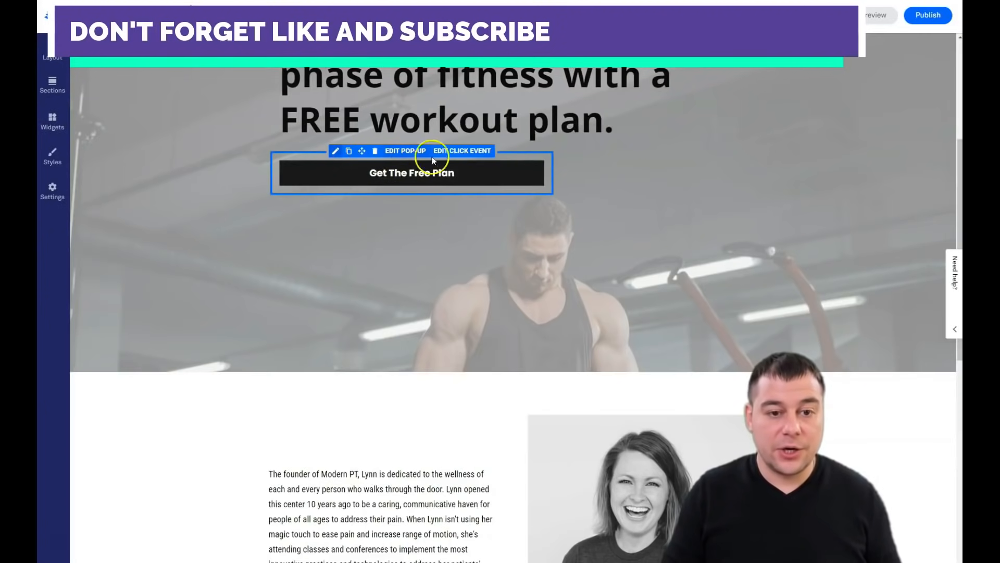
Give the Get The Free Plan button the Line style and set its hover text color to the recent salmon pink.
{"action": "left_click", "coordinate": [336, 153]}
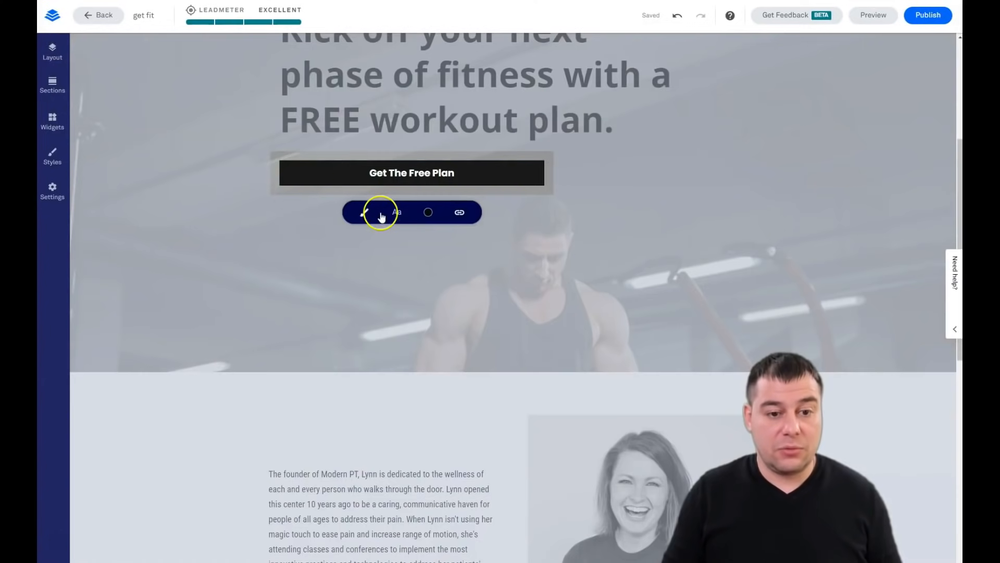
{"action": "left_click", "coordinate": [365, 213]}
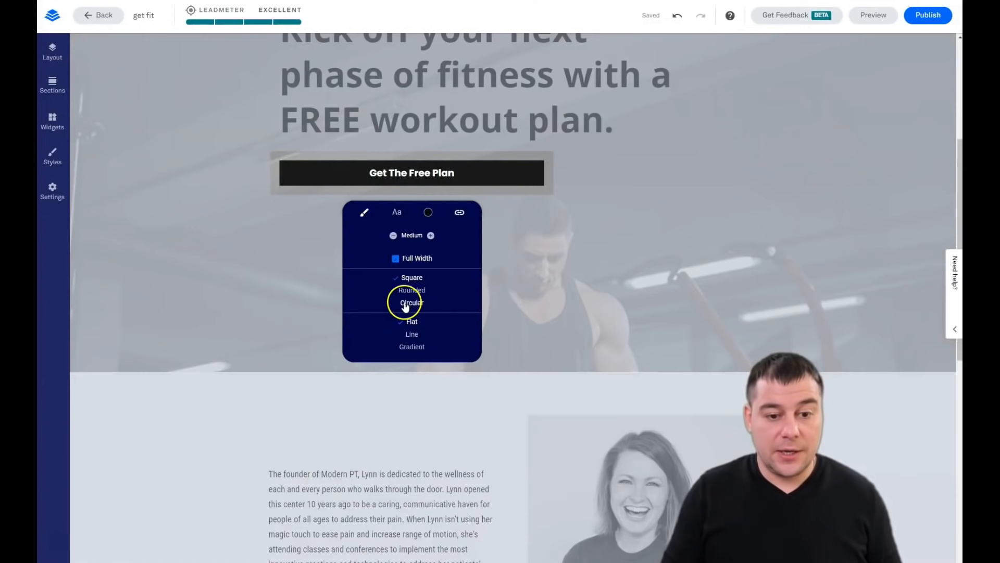
{"action": "left_click", "coordinate": [411, 334]}
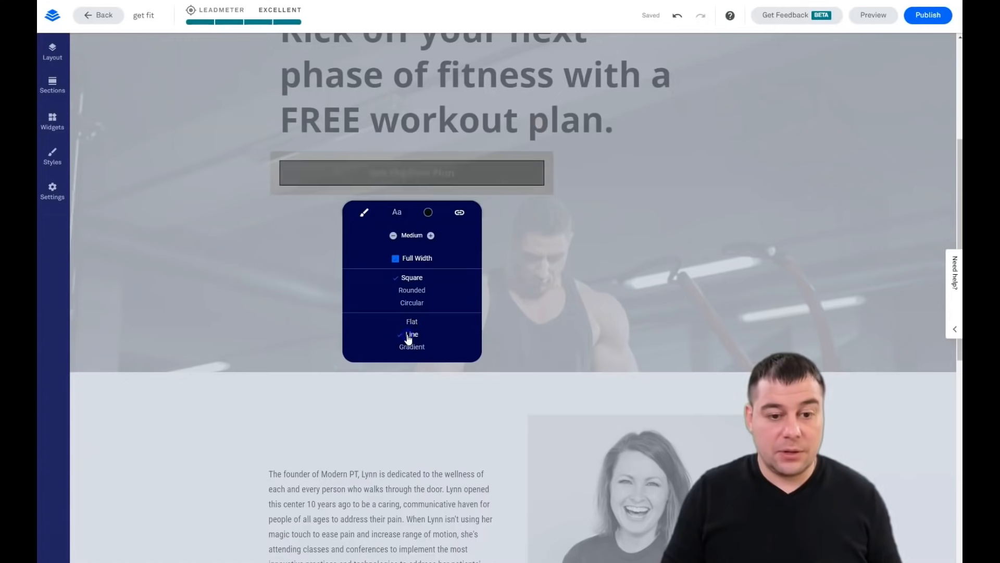
{"action": "left_click", "coordinate": [429, 214]}
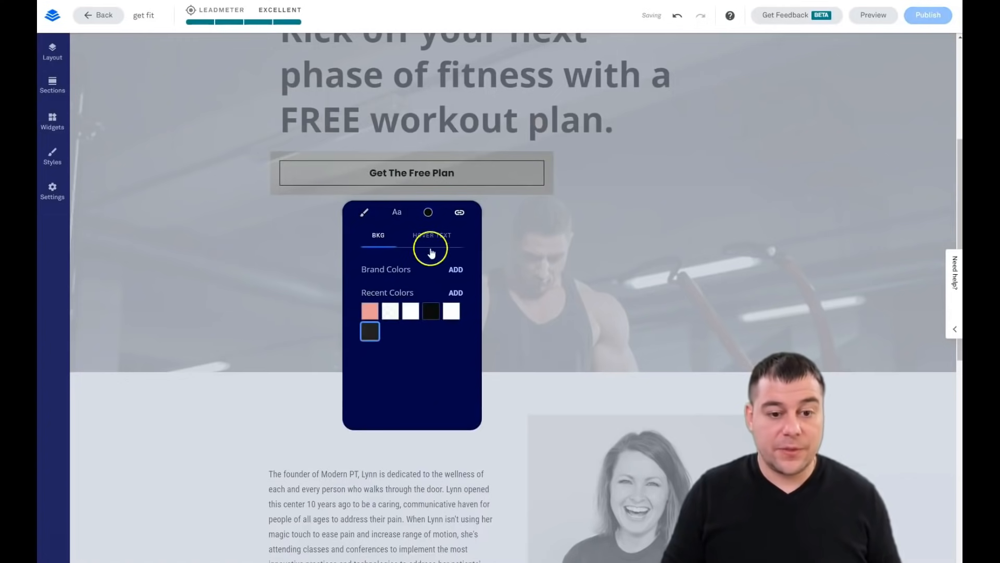
{"action": "left_click", "coordinate": [425, 235]}
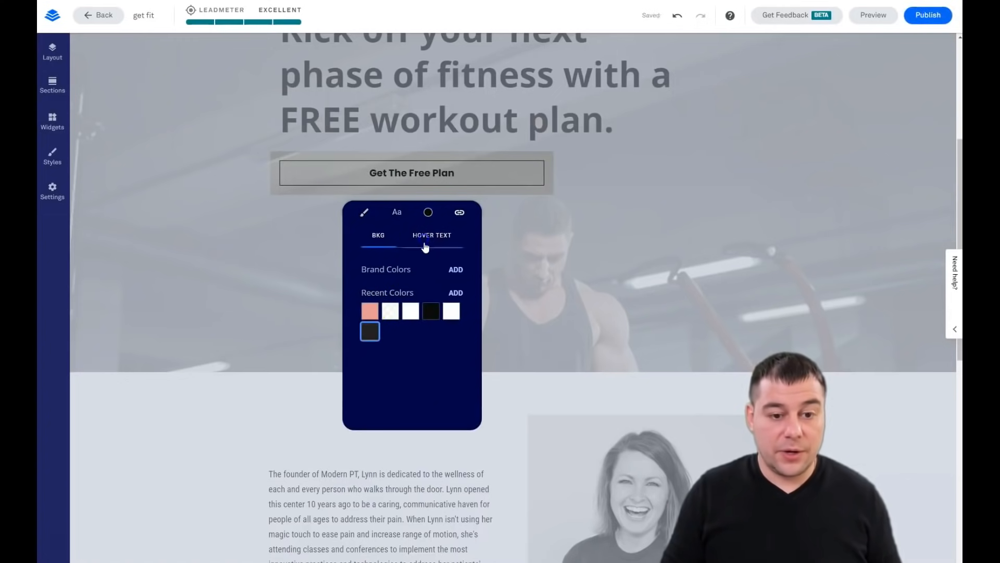
{"action": "left_click", "coordinate": [371, 312]}
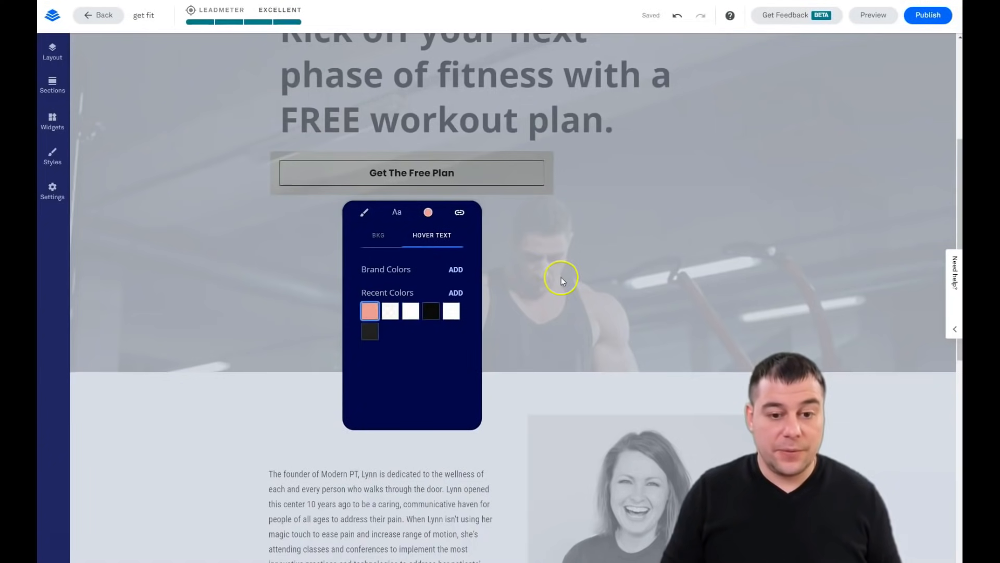
{"action": "left_click", "coordinate": [589, 279]}
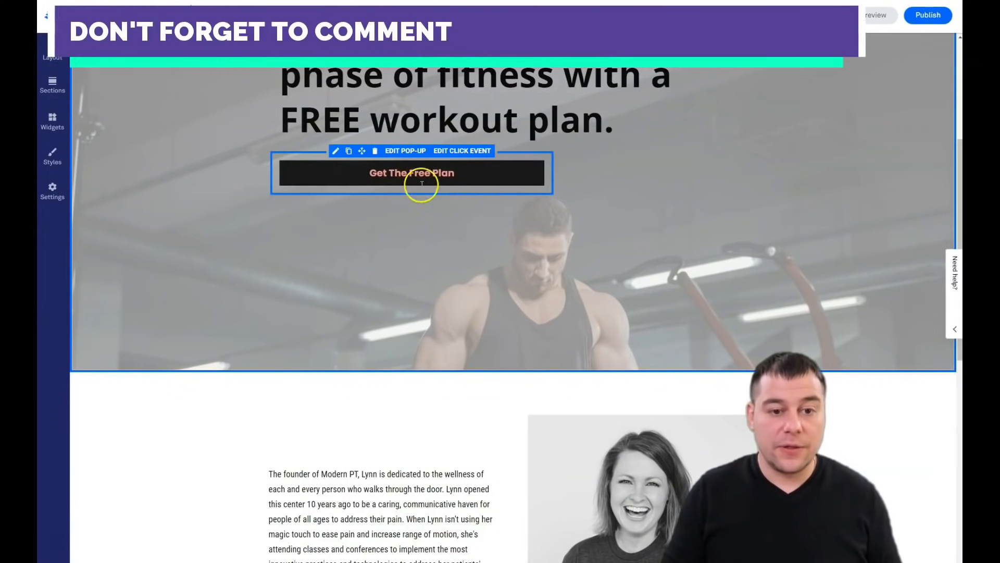
Delete the About 1 section containing the founder's text and portrait from the landing page.
{"action": "scroll", "coordinate": [452, 242], "scroll_direction": "down", "scroll_amount": 8}
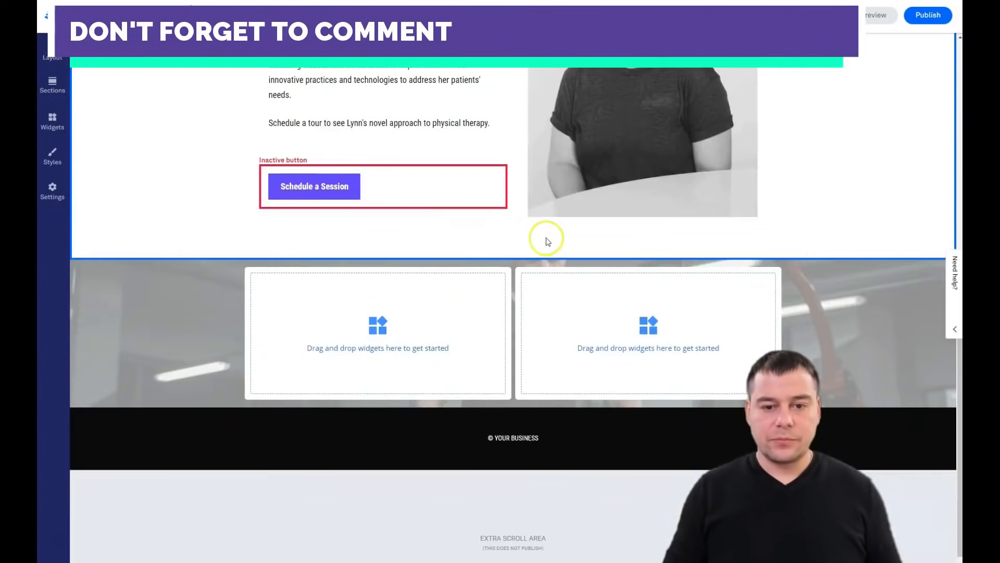
{"action": "scroll", "coordinate": [545, 235], "scroll_direction": "up", "scroll_amount": 10}
{"action": "scroll", "coordinate": [544, 208], "scroll_direction": "up", "scroll_amount": 2}
{"action": "scroll", "coordinate": [554, 194], "scroll_direction": "down", "scroll_amount": 12}
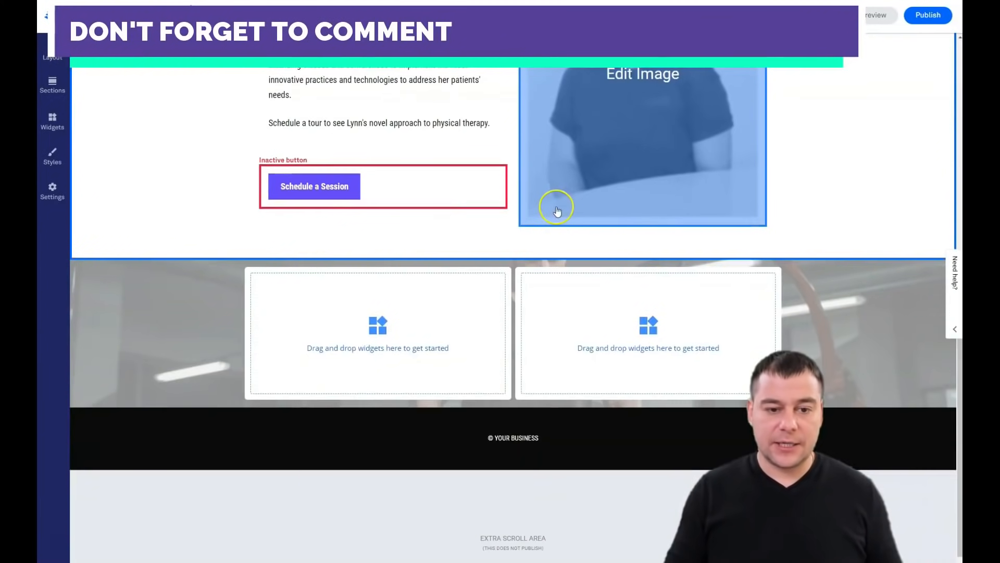
{"action": "scroll", "coordinate": [556, 206], "scroll_direction": "up", "scroll_amount": 4}
{"action": "left_click", "coordinate": [112, 90]}
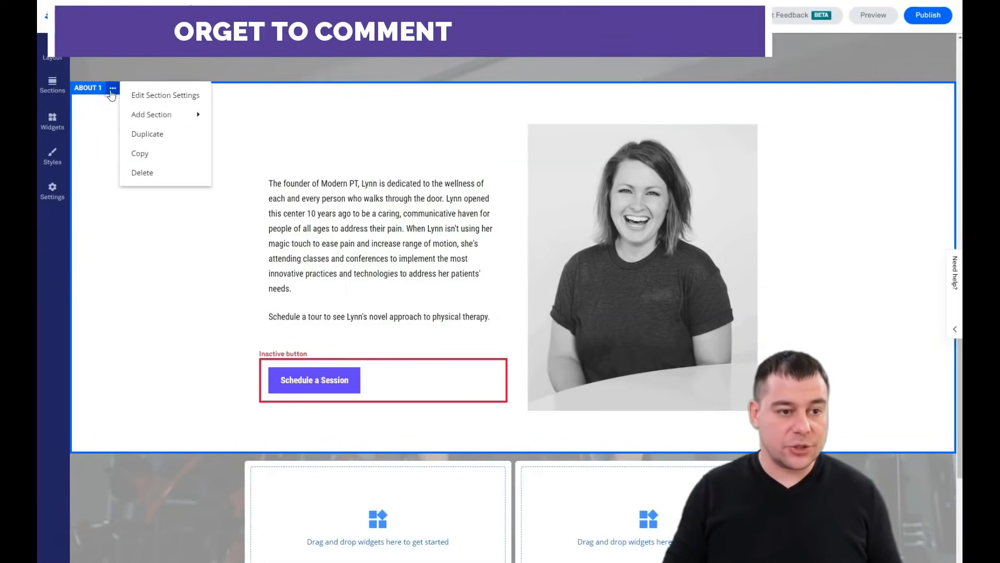
{"action": "left_click", "coordinate": [146, 172]}
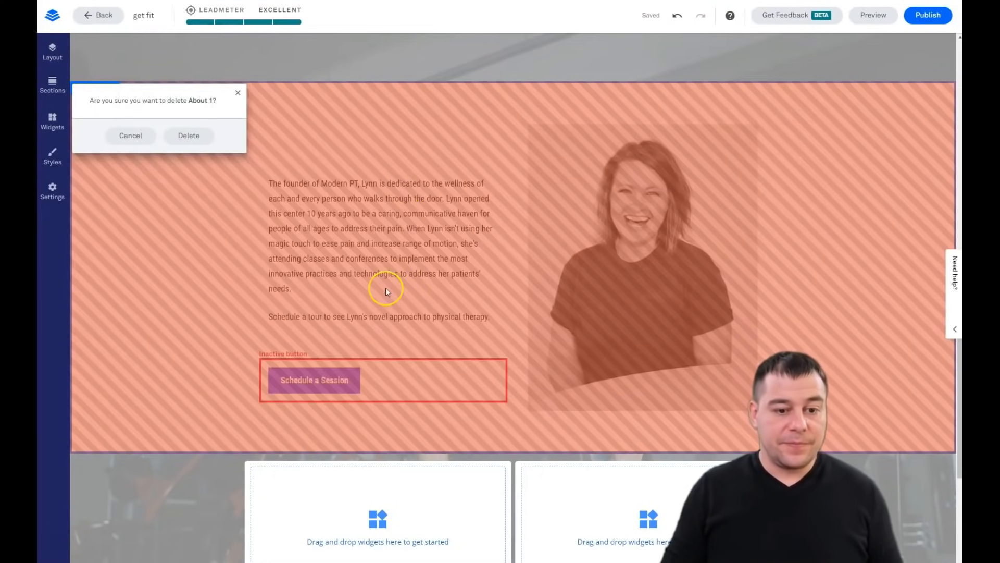
{"action": "left_click", "coordinate": [189, 135]}
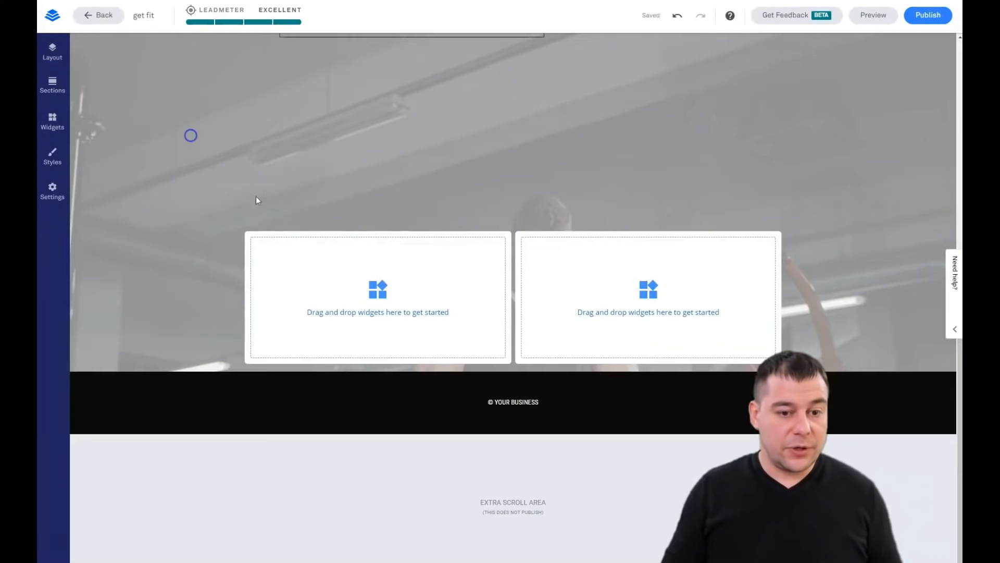
Add the photo of a man training on a cable machine as the Body section's background image.
{"action": "scroll", "coordinate": [387, 269], "scroll_direction": "up", "scroll_amount": 7}
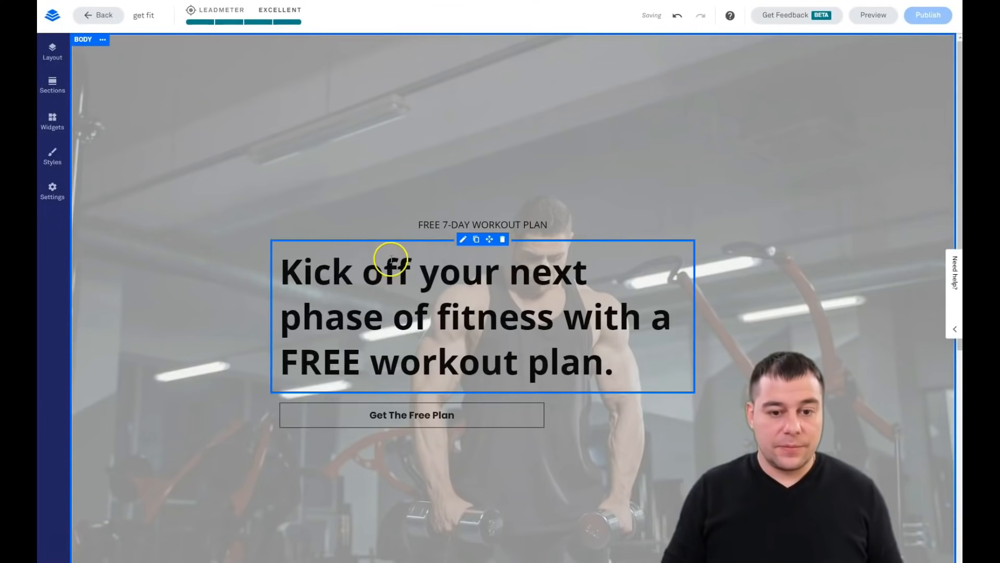
{"action": "scroll", "coordinate": [391, 259], "scroll_direction": "down", "scroll_amount": 7}
{"action": "scroll", "coordinate": [389, 252], "scroll_direction": "up", "scroll_amount": 7}
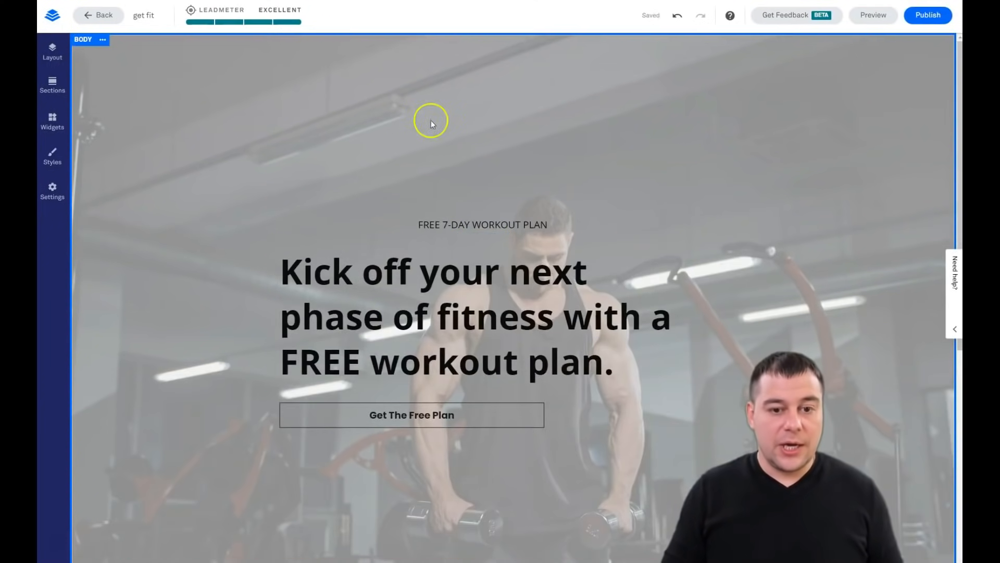
{"action": "left_click", "coordinate": [102, 39]}
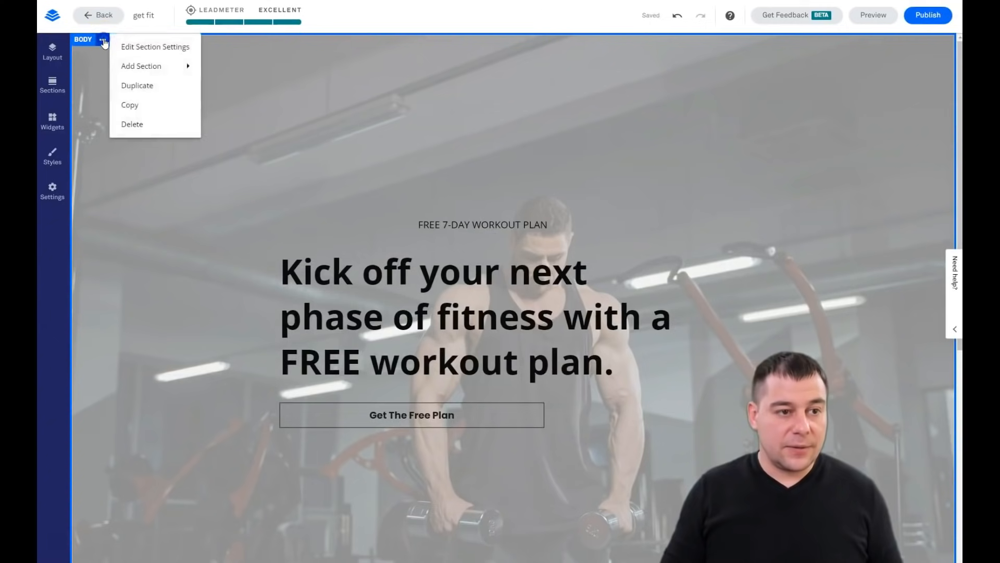
{"action": "left_click", "coordinate": [152, 46]}
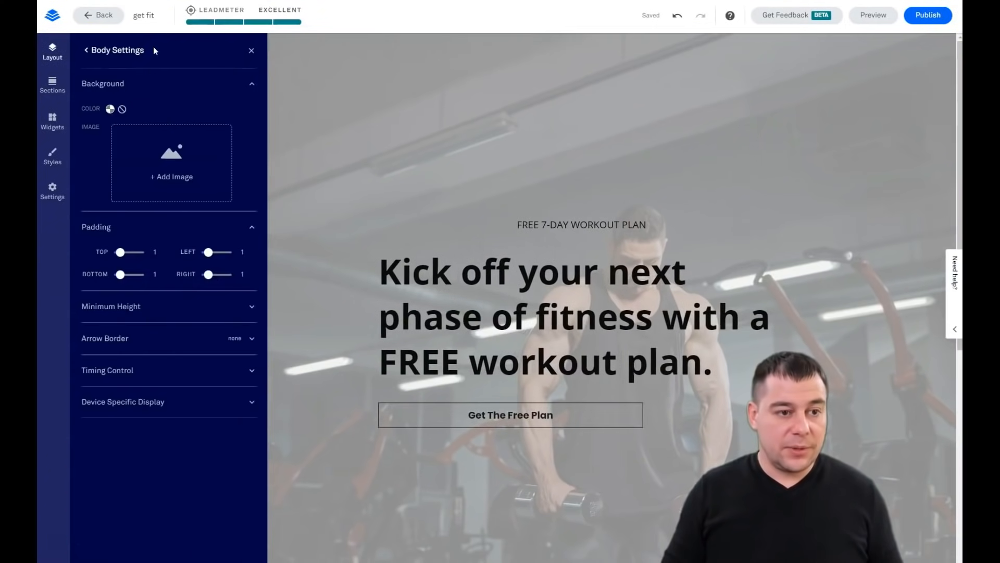
{"action": "left_click", "coordinate": [156, 169]}
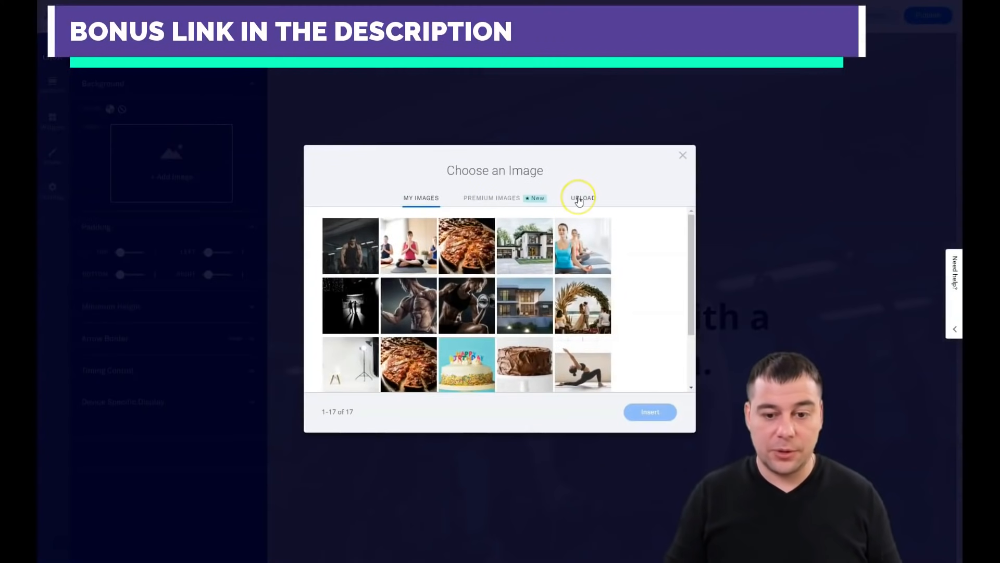
{"action": "left_click", "coordinate": [579, 201]}
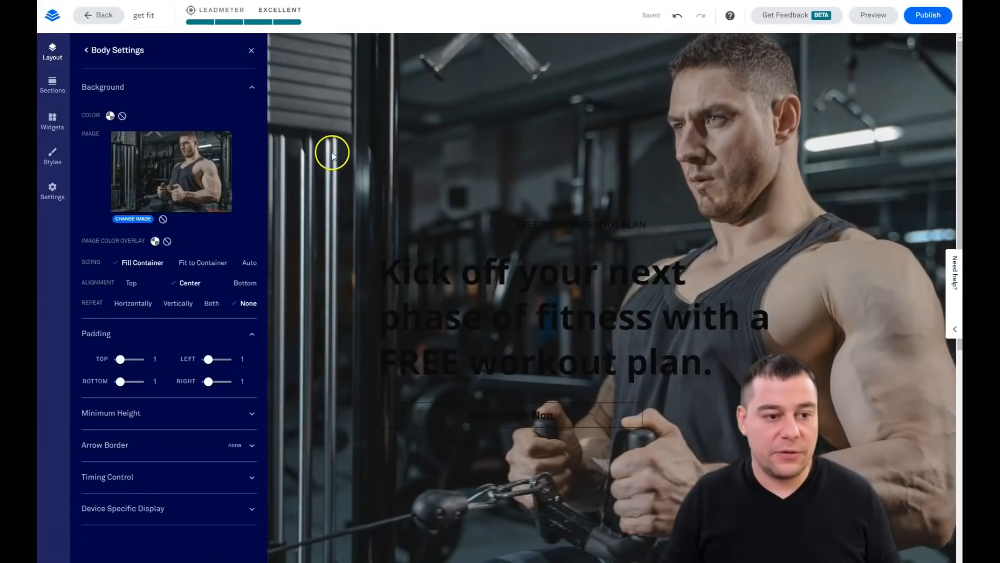
Apply the recent translucent white as the color overlay on the Body background image and close the section settings.
{"action": "left_click", "coordinate": [155, 241]}
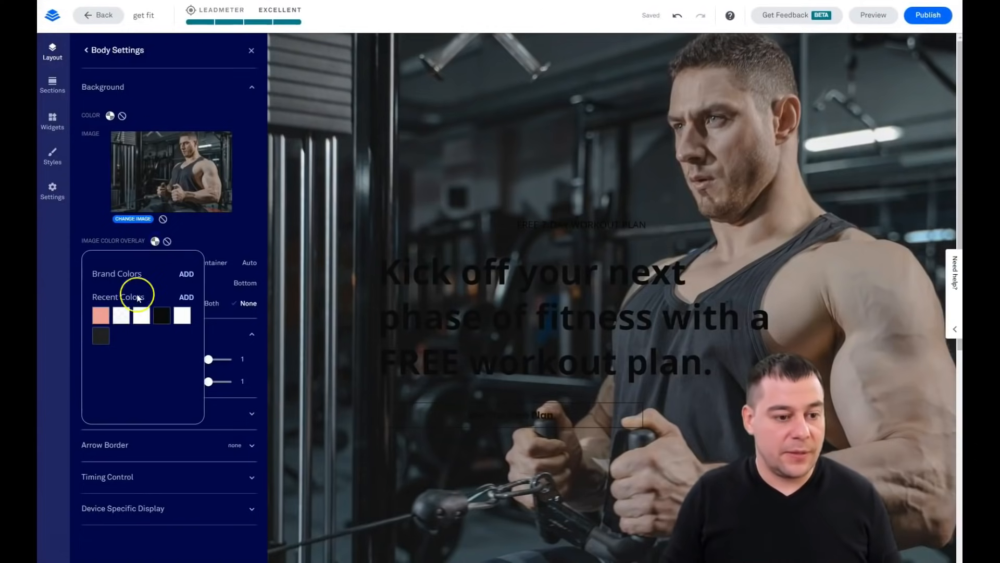
{"action": "left_click", "coordinate": [122, 315]}
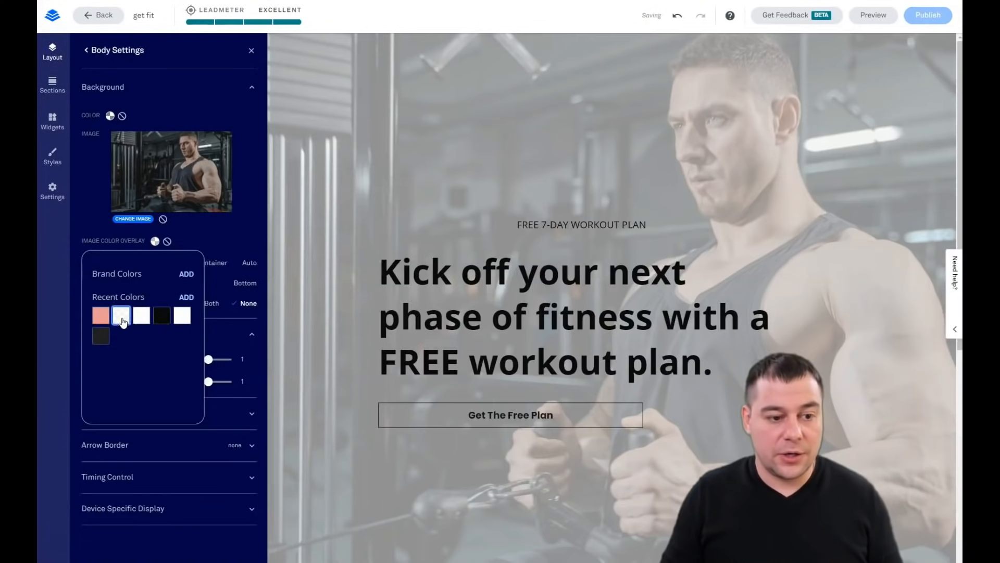
{"action": "left_click", "coordinate": [429, 151]}
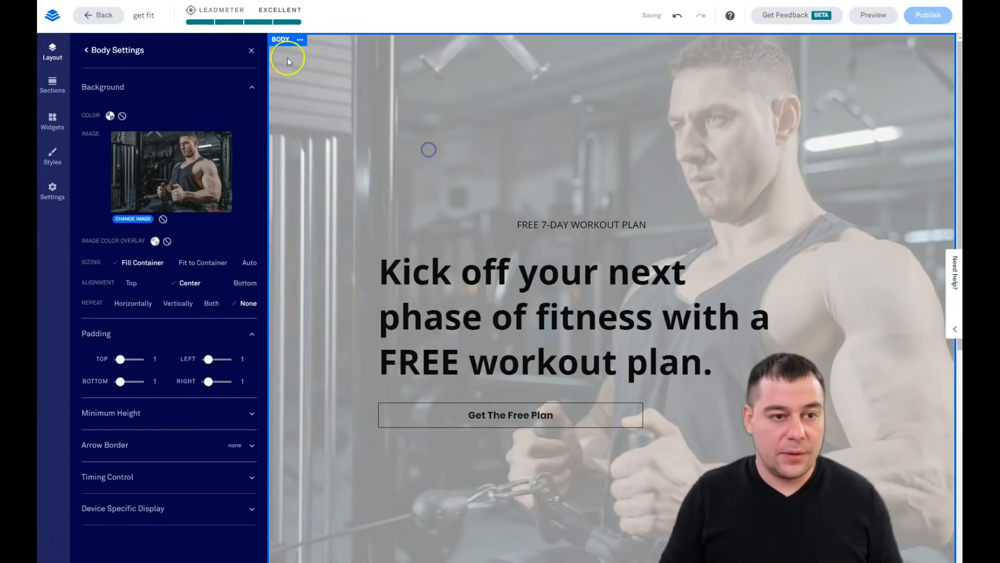
{"action": "left_click", "coordinate": [251, 50]}
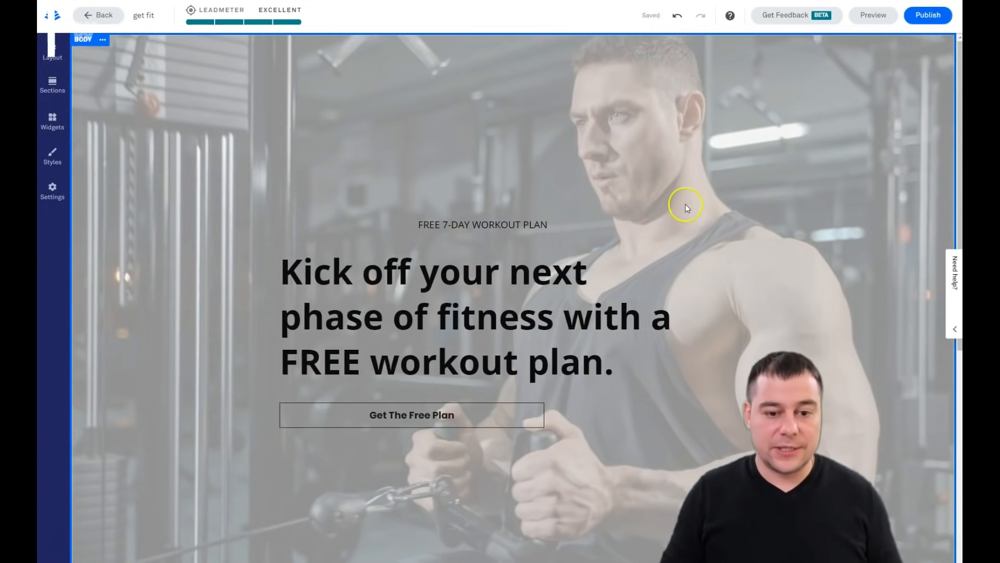
Examine how the new hero background looks alongside the blank two-column section and footer below it.
{"action": "scroll", "coordinate": [677, 172], "scroll_direction": "down", "scroll_amount": 5}
{"action": "scroll", "coordinate": [677, 170], "scroll_direction": "down", "scroll_amount": 2}
{"action": "scroll", "coordinate": [205, 330], "scroll_direction": "up", "scroll_amount": 2}
{"action": "scroll", "coordinate": [205, 324], "scroll_direction": "down", "scroll_amount": 2}
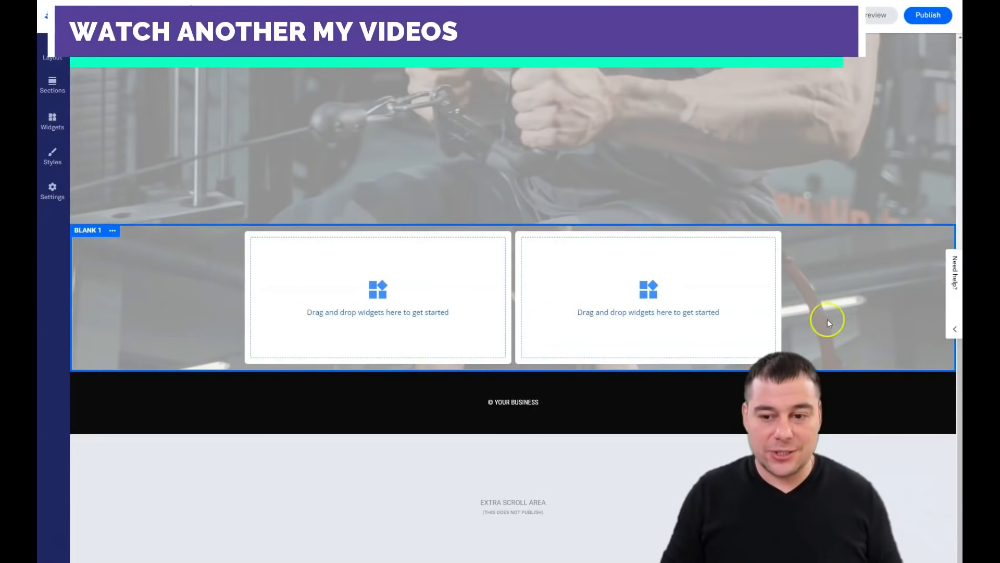
{"action": "scroll", "coordinate": [733, 299], "scroll_direction": "up", "scroll_amount": 3}
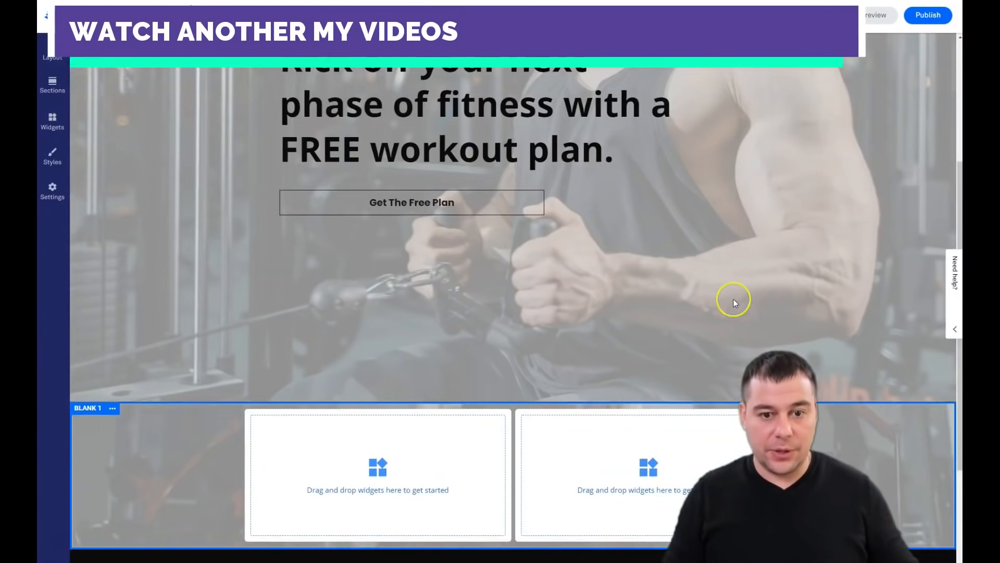
{"action": "scroll", "coordinate": [727, 281], "scroll_direction": "down", "scroll_amount": 2}
{"action": "scroll", "coordinate": [728, 282], "scroll_direction": "down", "scroll_amount": 2}
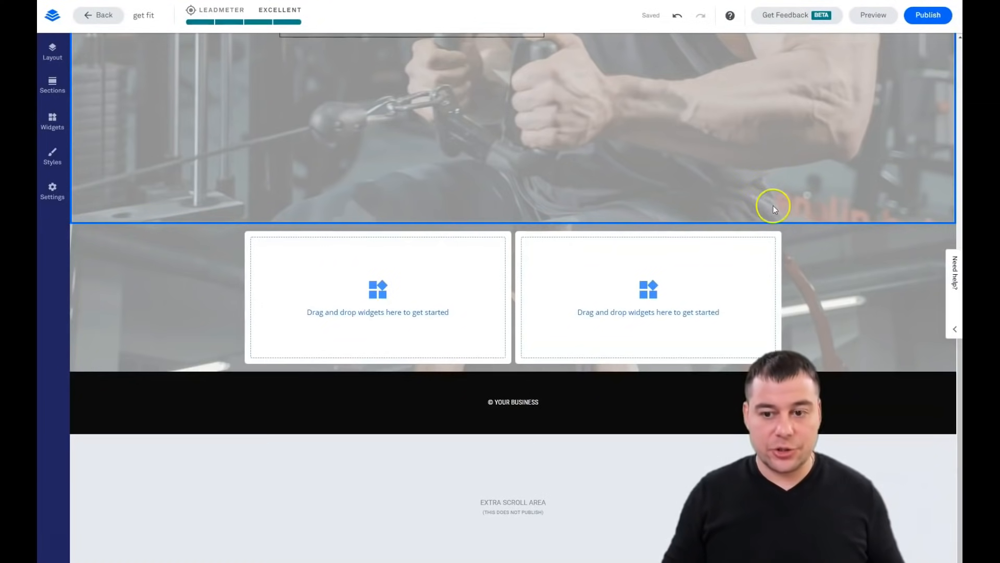
{"action": "scroll", "coordinate": [817, 270], "scroll_direction": "up", "scroll_amount": 7}
{"action": "scroll", "coordinate": [777, 261], "scroll_direction": "down", "scroll_amount": 5}
{"action": "scroll", "coordinate": [567, 226], "scroll_direction": "up", "scroll_amount": 5}
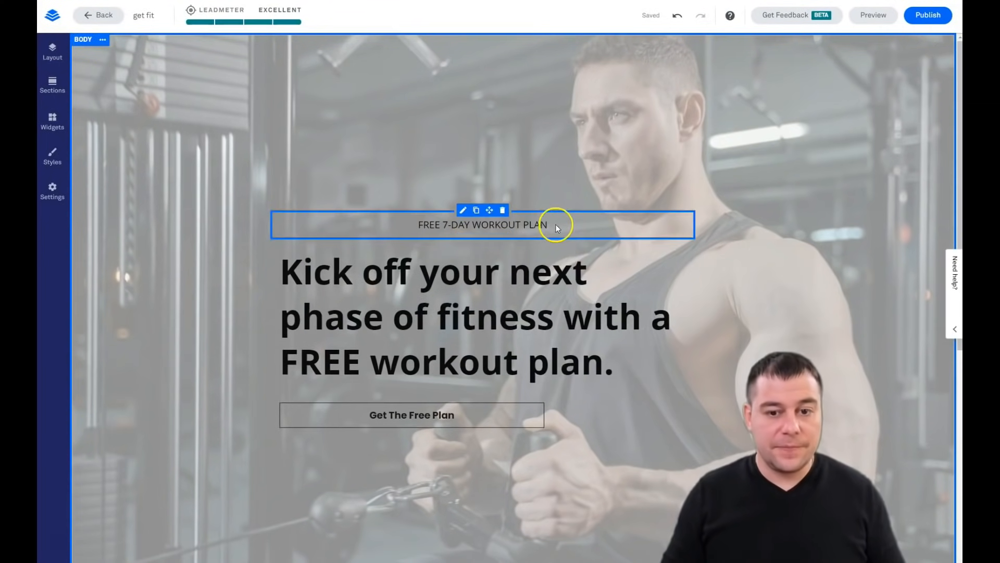
Place a Video widget and an Image + Text widget in the blank section's two columns and inspect the video's embed settings.
{"action": "scroll", "coordinate": [252, 141], "scroll_direction": "down", "scroll_amount": 7}
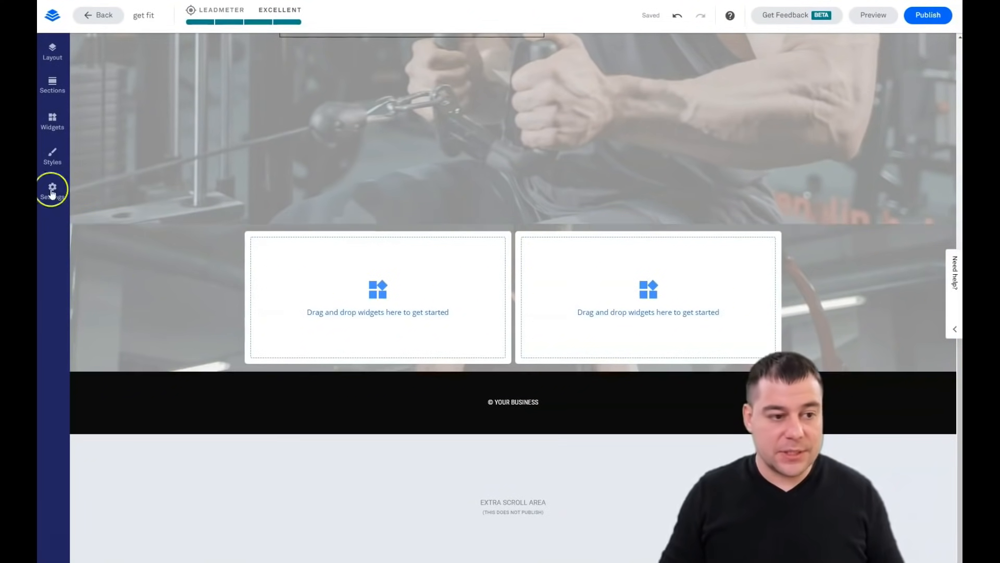
{"action": "left_click", "coordinate": [51, 122]}
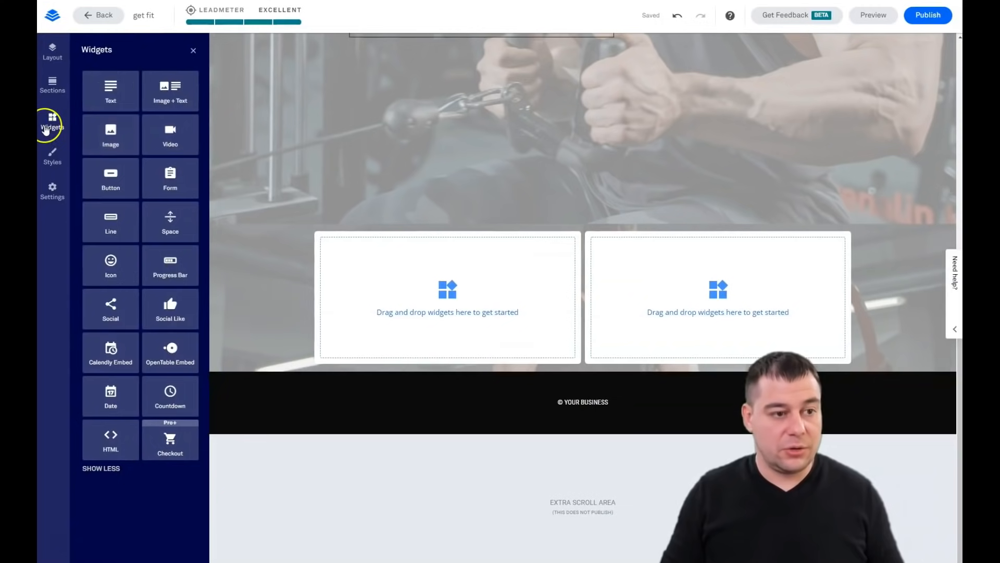
{"action": "left_click_drag", "start_coordinate": [169, 135], "coordinate": [451, 291]}
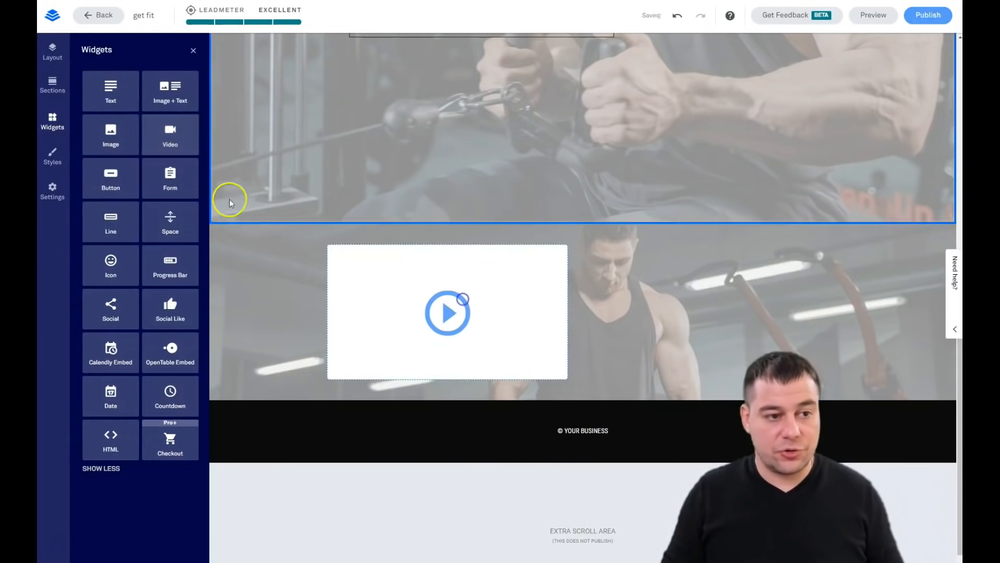
{"action": "left_click_drag", "start_coordinate": [165, 93], "coordinate": [732, 322]}
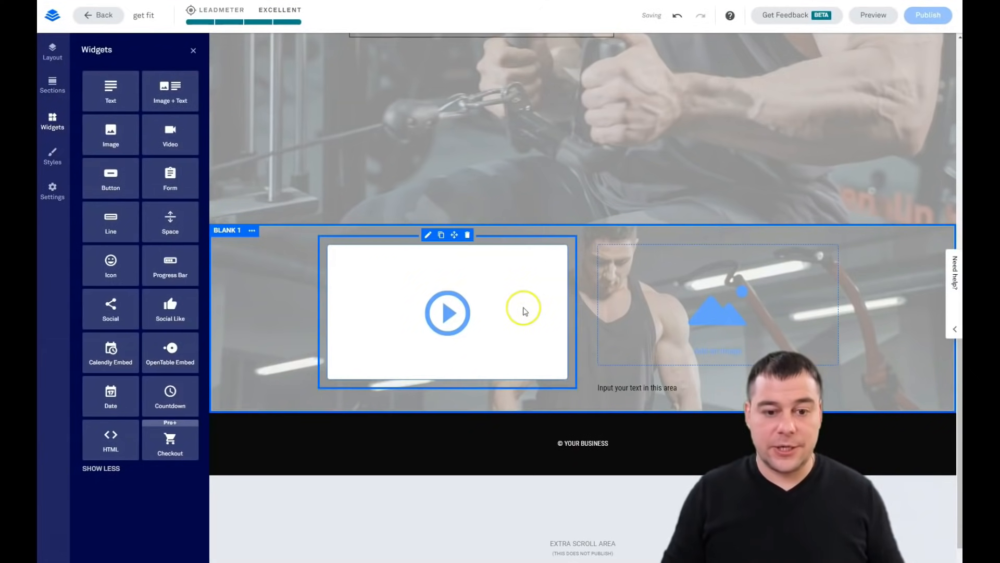
{"action": "left_click", "coordinate": [426, 236]}
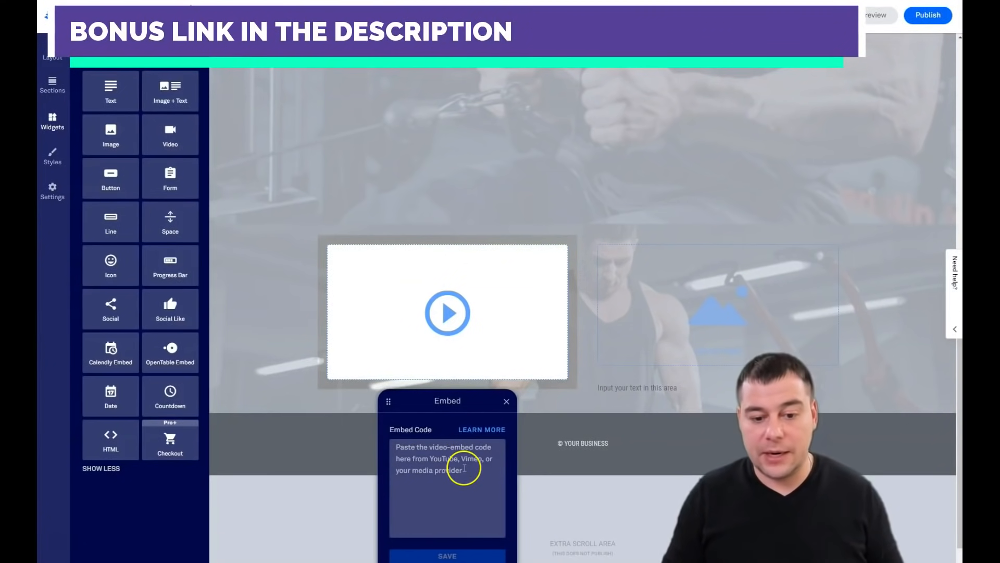
{"action": "left_click", "coordinate": [506, 402]}
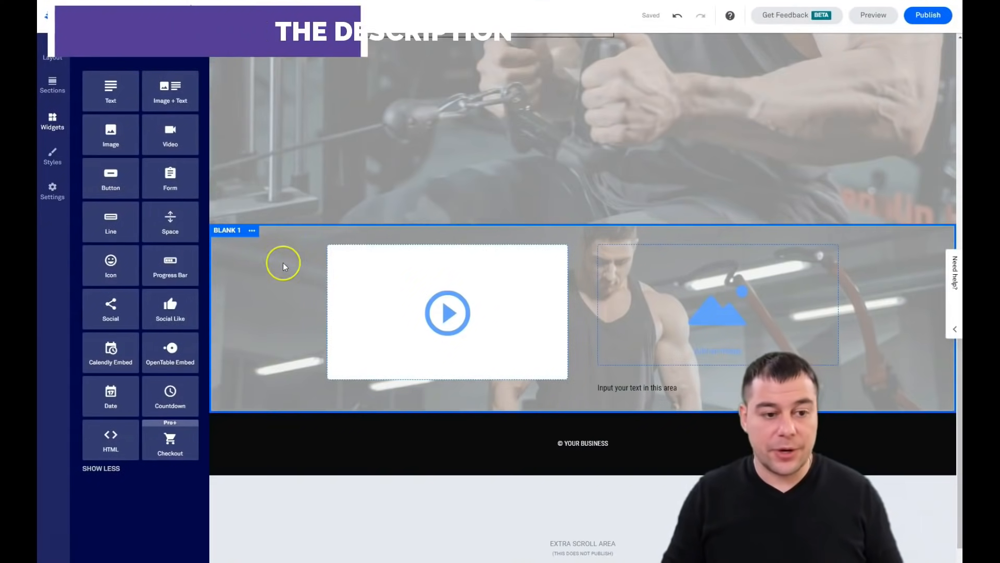
Delete the Blank 1 section between the hero and the footer, and return to the hero.
{"action": "left_click", "coordinate": [251, 230]}
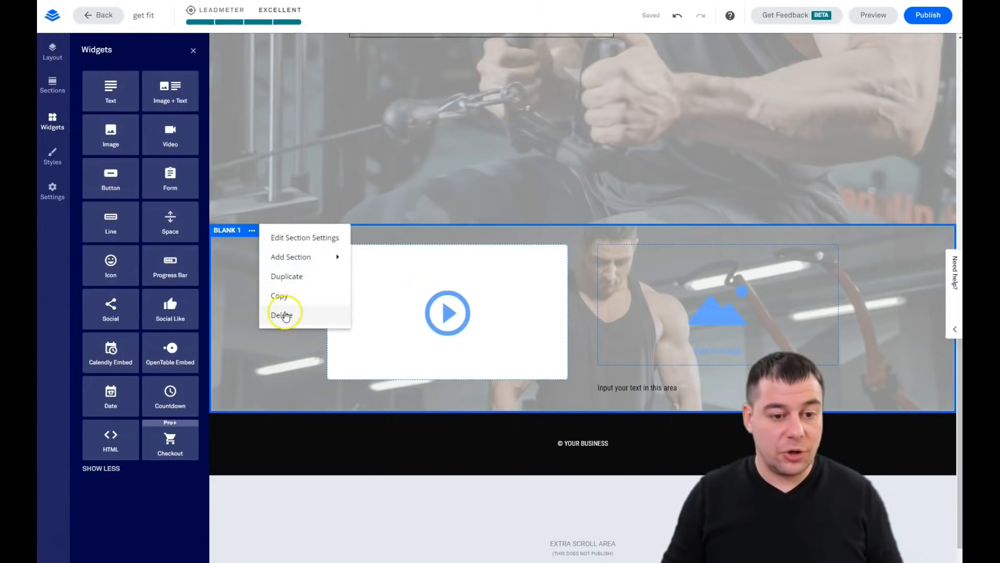
{"action": "left_click", "coordinate": [284, 316]}
{"action": "left_click", "coordinate": [315, 281]}
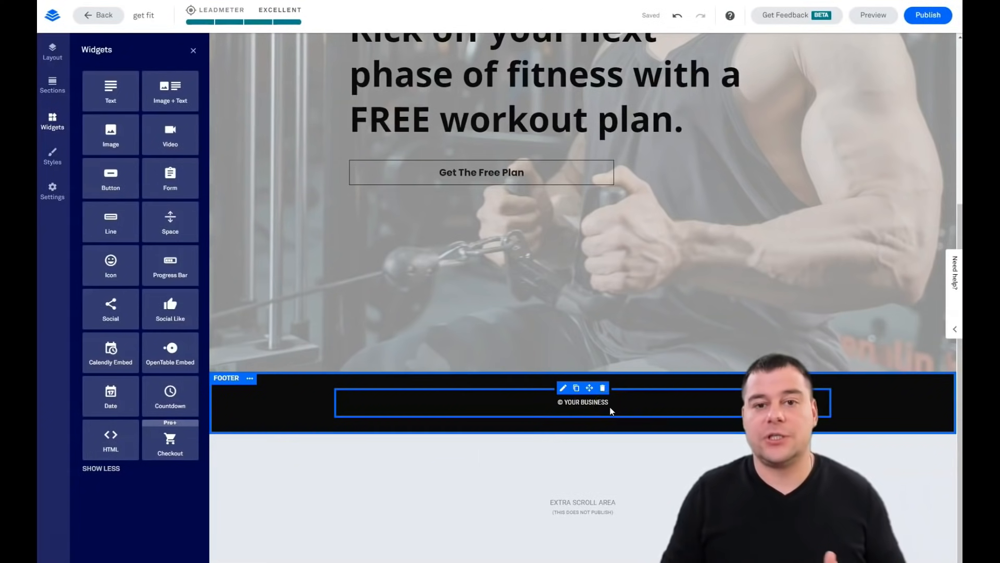
{"action": "scroll", "coordinate": [620, 388], "scroll_direction": "up", "scroll_amount": 5}
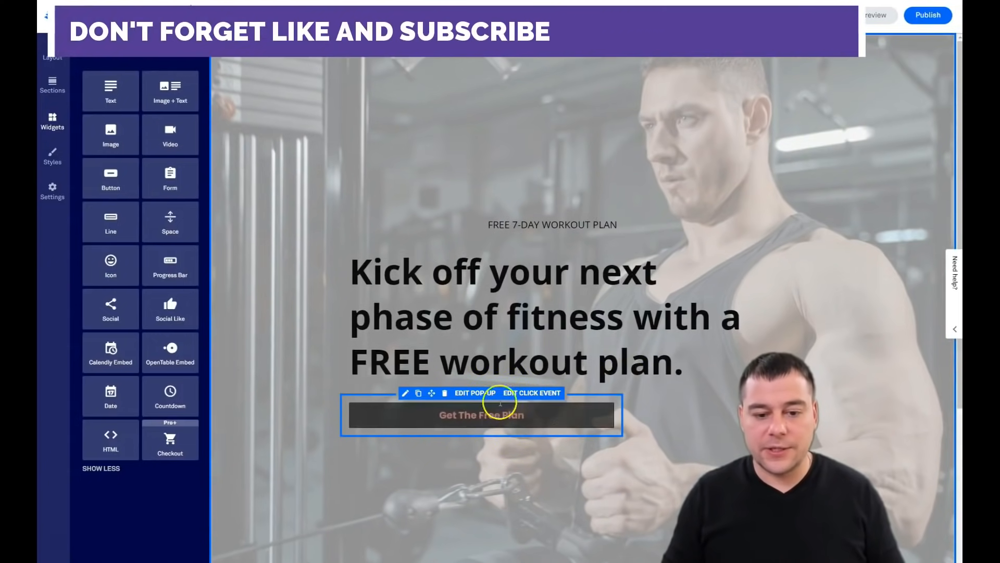
Close the widget list and review the finished page from the hero section down to the footer.
{"action": "scroll", "coordinate": [576, 295], "scroll_direction": "down", "scroll_amount": 4}
{"action": "scroll", "coordinate": [576, 295], "scroll_direction": "up", "scroll_amount": 4}
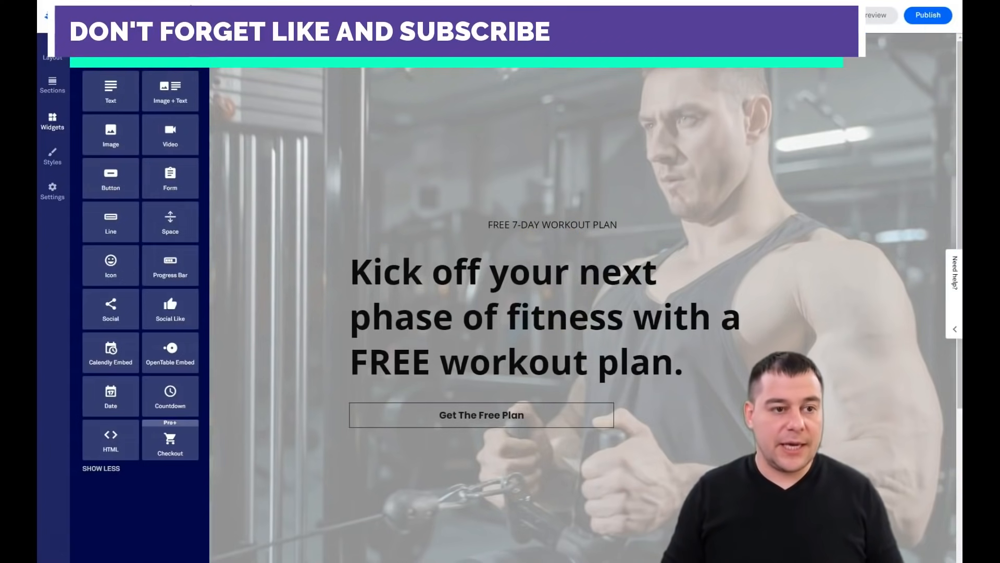
{"action": "left_click", "coordinate": [252, 246]}
{"action": "left_click", "coordinate": [398, 275]}
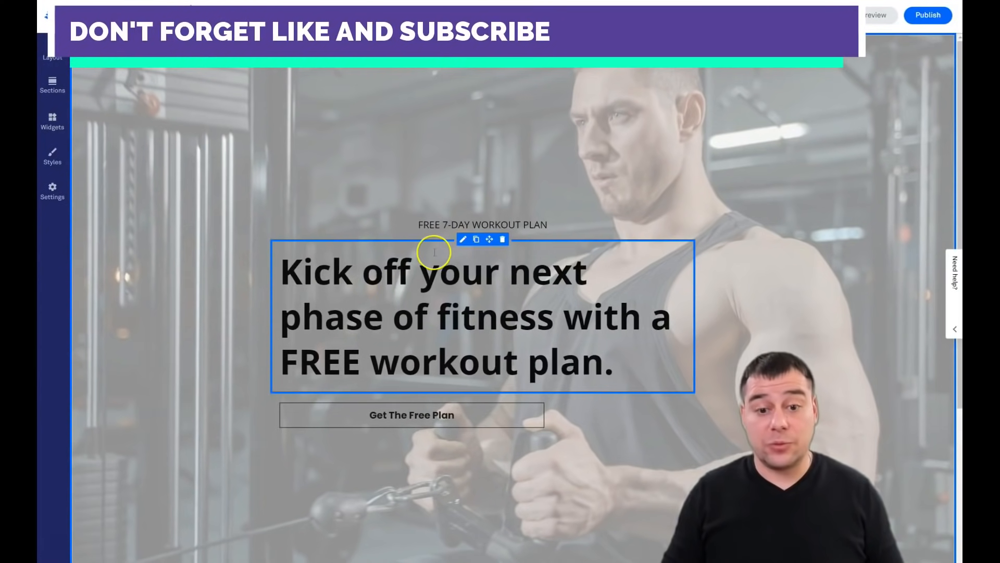
{"action": "scroll", "coordinate": [527, 266], "scroll_direction": "down", "scroll_amount": 4}
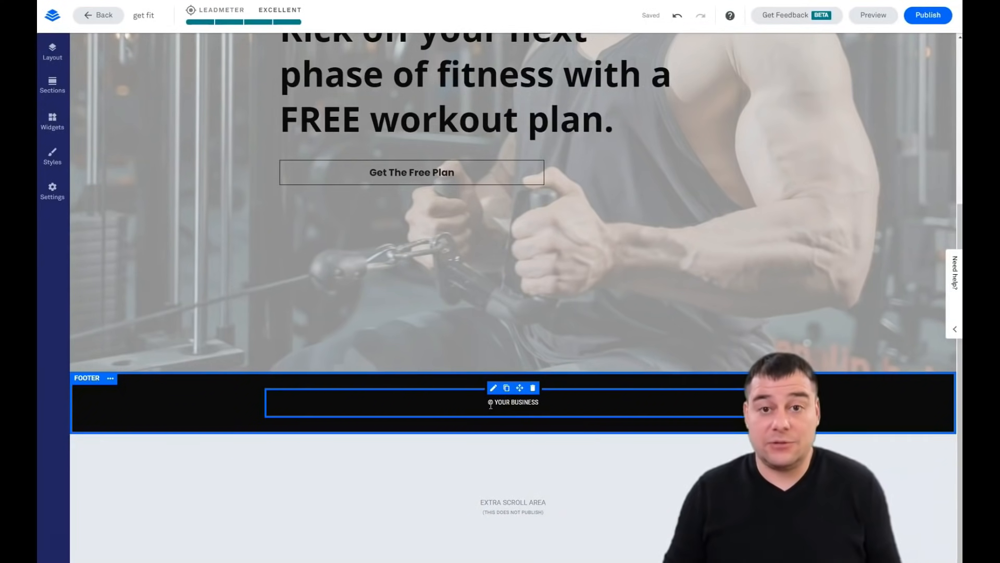
{"action": "left_click", "coordinate": [507, 326]}
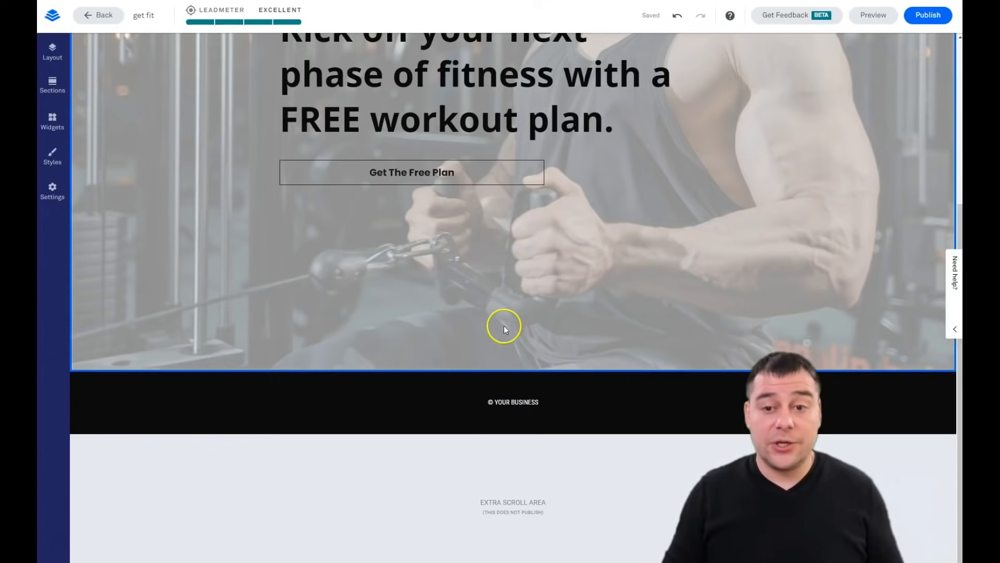
{"action": "scroll", "coordinate": [504, 326], "scroll_direction": "up", "scroll_amount": 5}
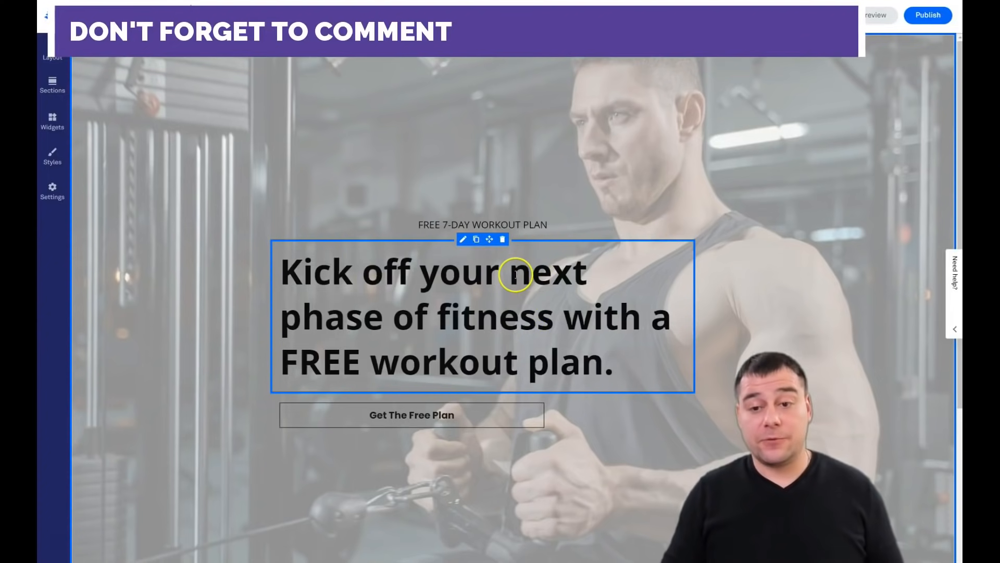
{"action": "scroll", "coordinate": [527, 267], "scroll_direction": "down", "scroll_amount": 1}
{"action": "scroll", "coordinate": [526, 261], "scroll_direction": "down", "scroll_amount": 4}
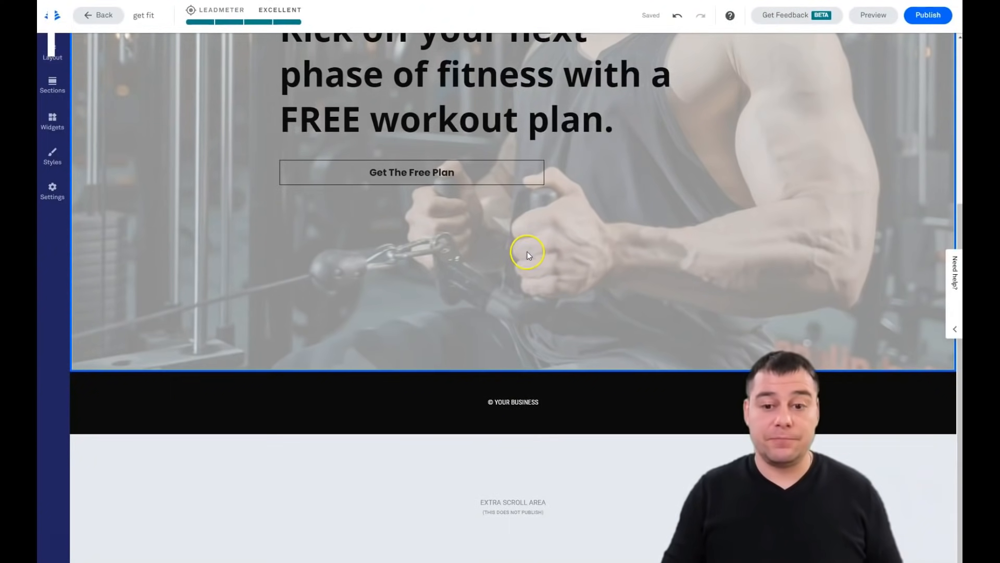
{"action": "scroll", "coordinate": [560, 251], "scroll_direction": "up", "scroll_amount": 5}
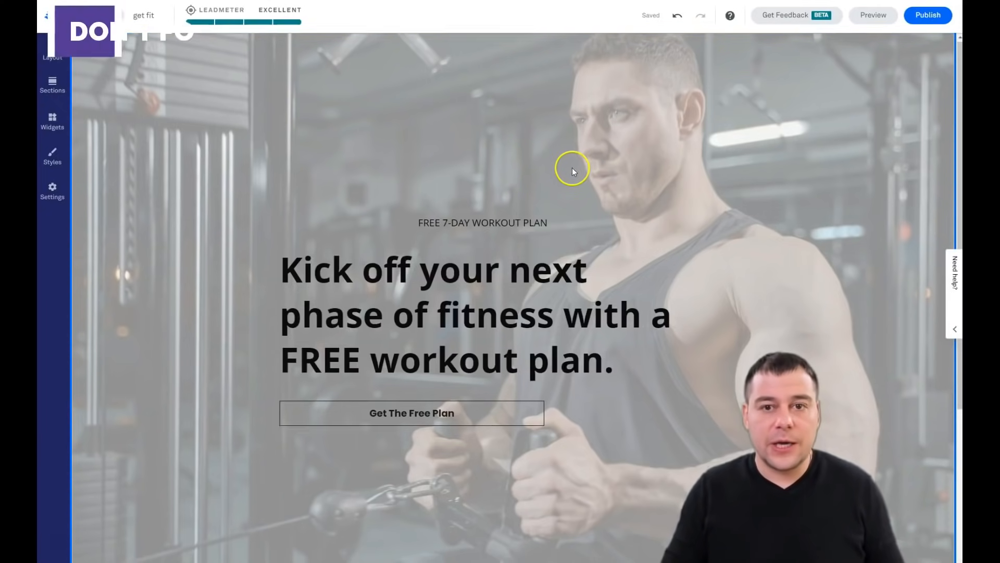
{"action": "scroll", "coordinate": [574, 167], "scroll_direction": "down", "scroll_amount": 5}
{"action": "scroll", "coordinate": [573, 177], "scroll_direction": "up", "scroll_amount": 5}
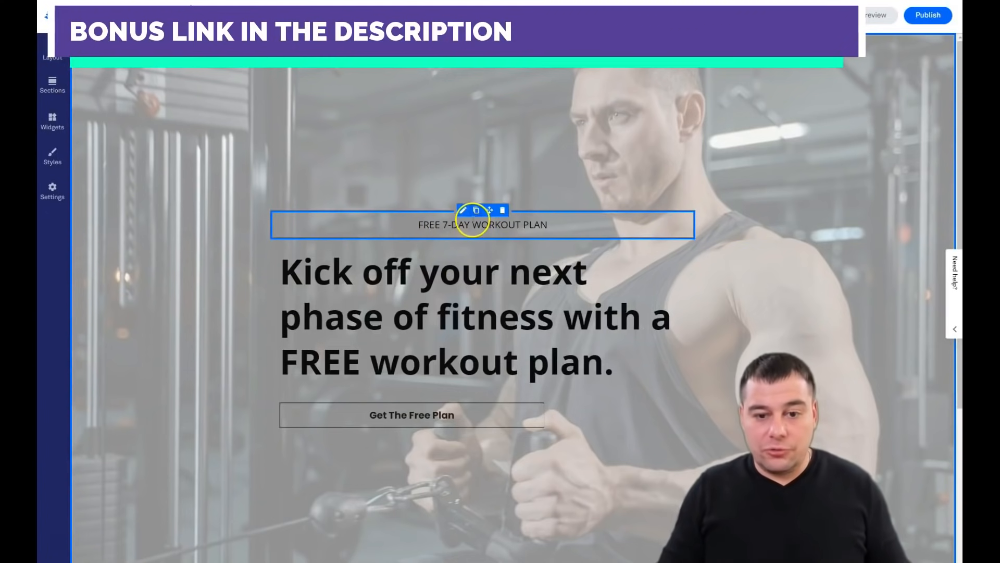
{"action": "scroll", "coordinate": [498, 299], "scroll_direction": "down", "scroll_amount": 5}
{"action": "scroll", "coordinate": [499, 290], "scroll_direction": "up", "scroll_amount": 5}
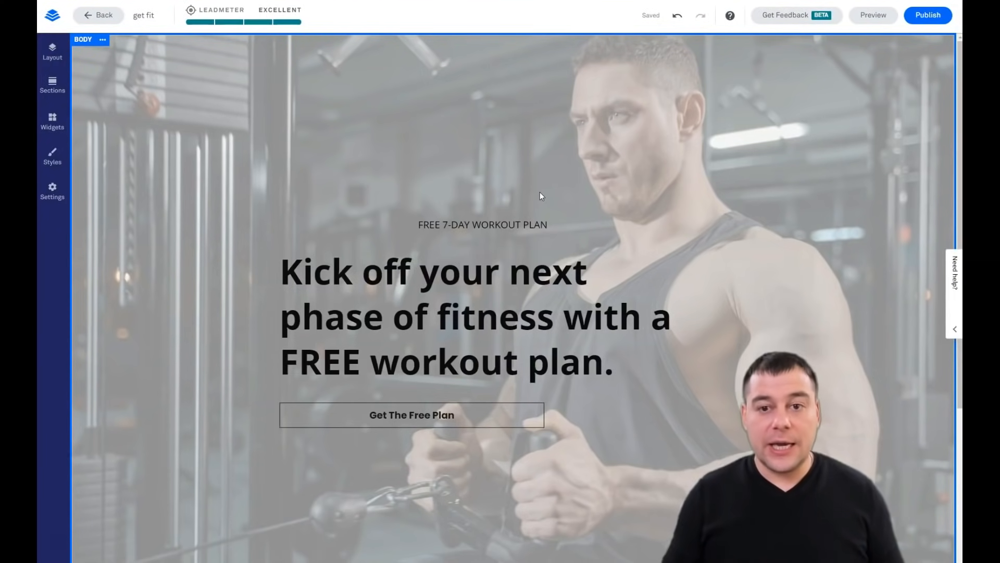
{"action": "scroll", "coordinate": [545, 195], "scroll_direction": "down", "scroll_amount": 2}
{"action": "scroll", "coordinate": [544, 194], "scroll_direction": "up", "scroll_amount": 2}
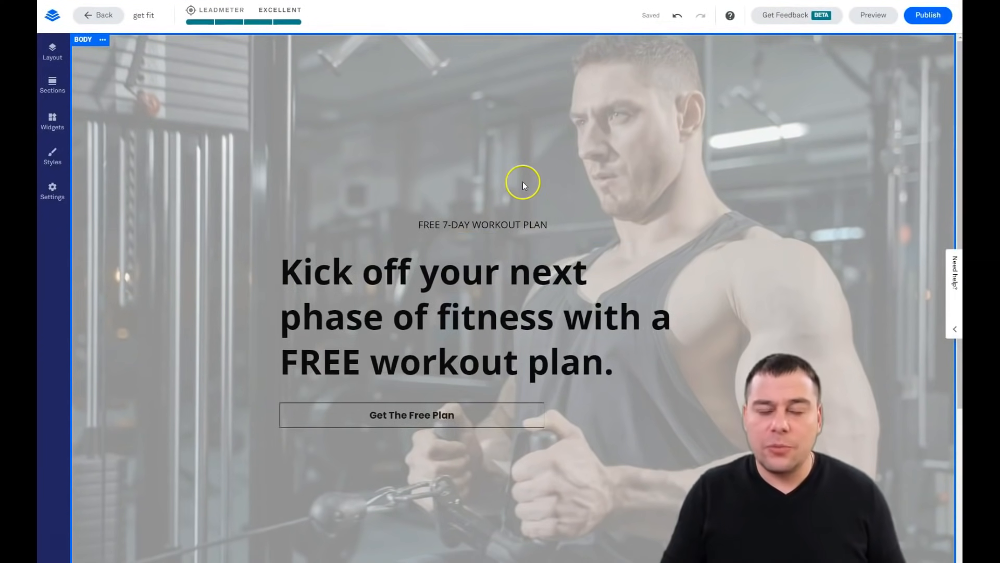